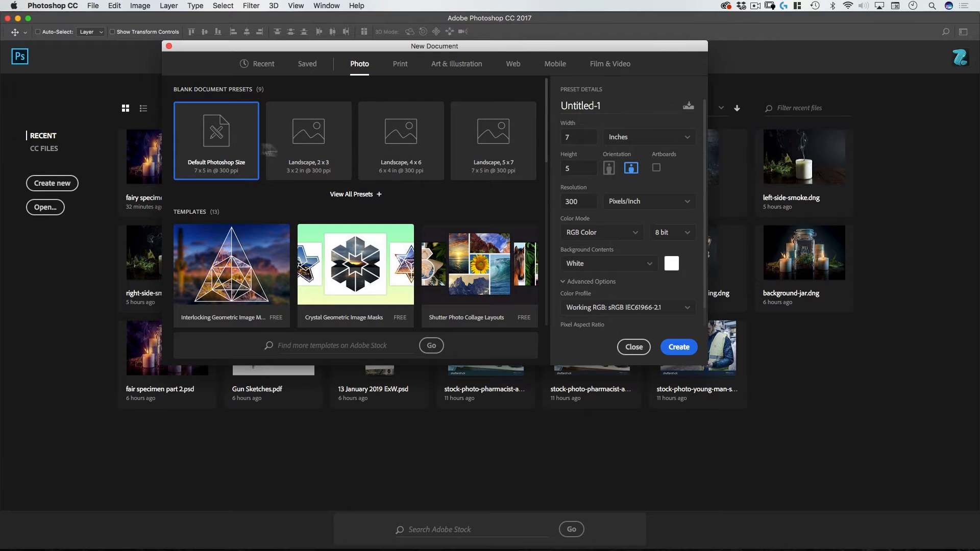
Browse the blank photo presets and the photo templates offered for a new document
scroll(457, 266, "down", 5)
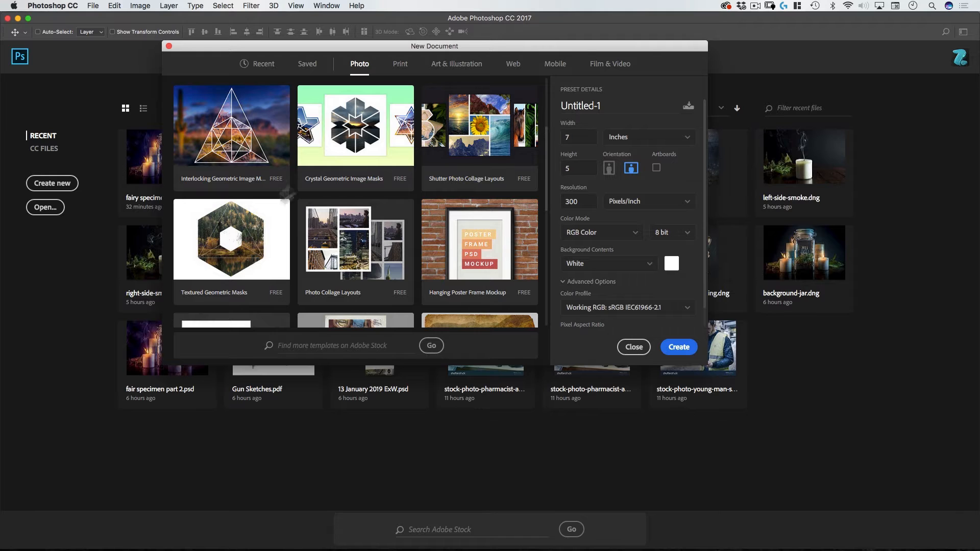
scroll(464, 212, "up", 2)
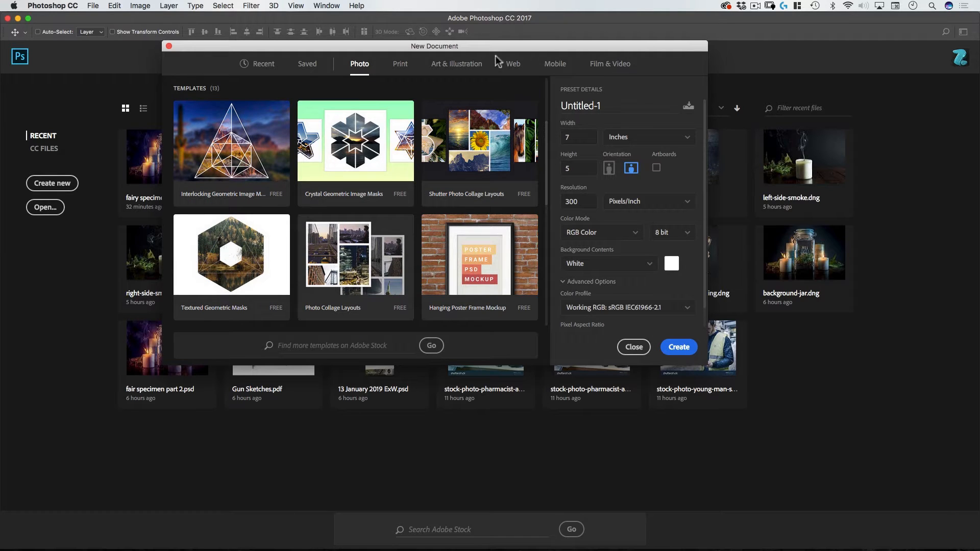
left_click_drag(503, 47, 509, 49)
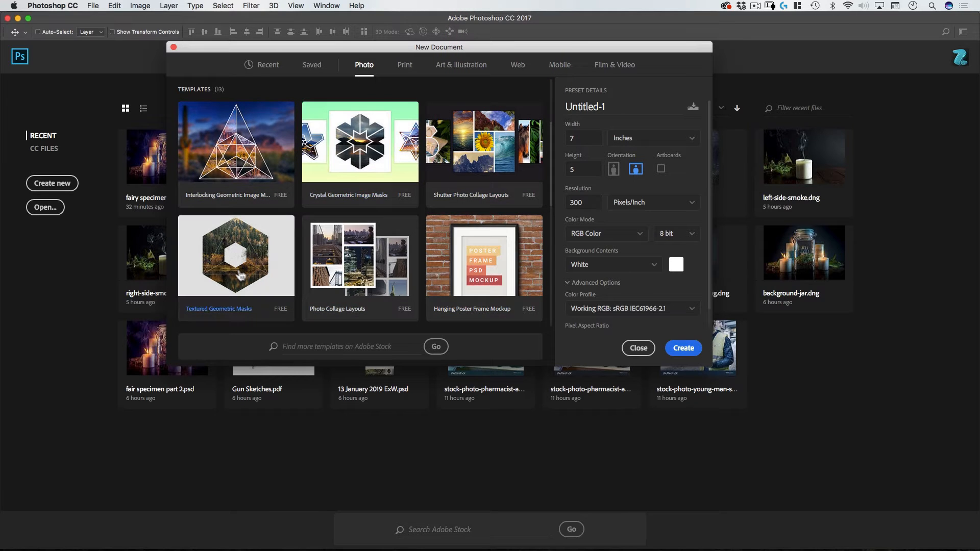
scroll(327, 261, "down", 3)
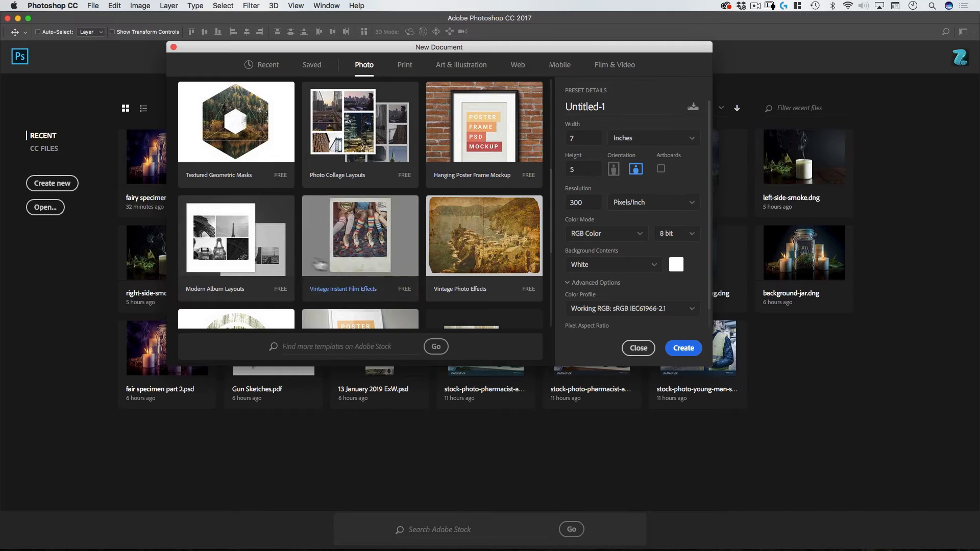
scroll(322, 264, "down", 1)
scroll(477, 212, "up", 10)
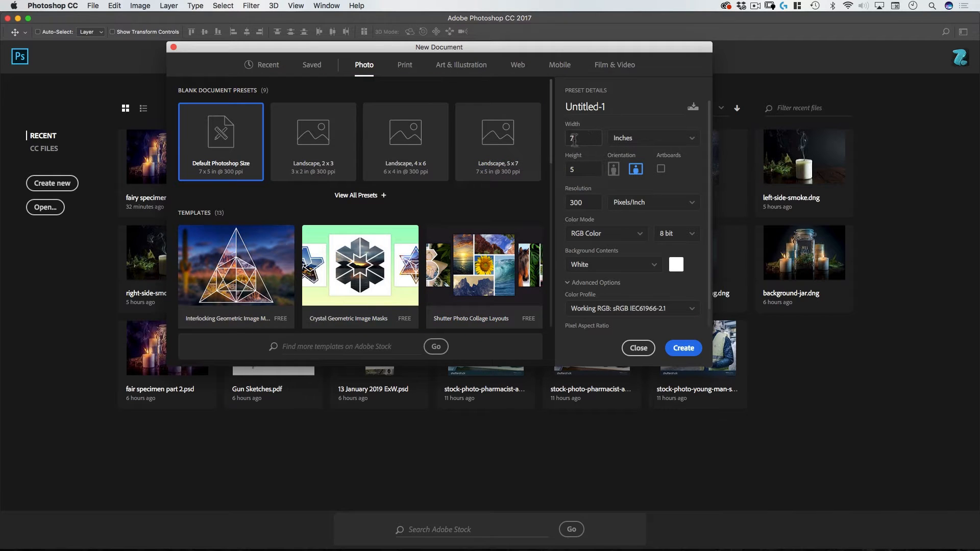
left_click(598, 107)
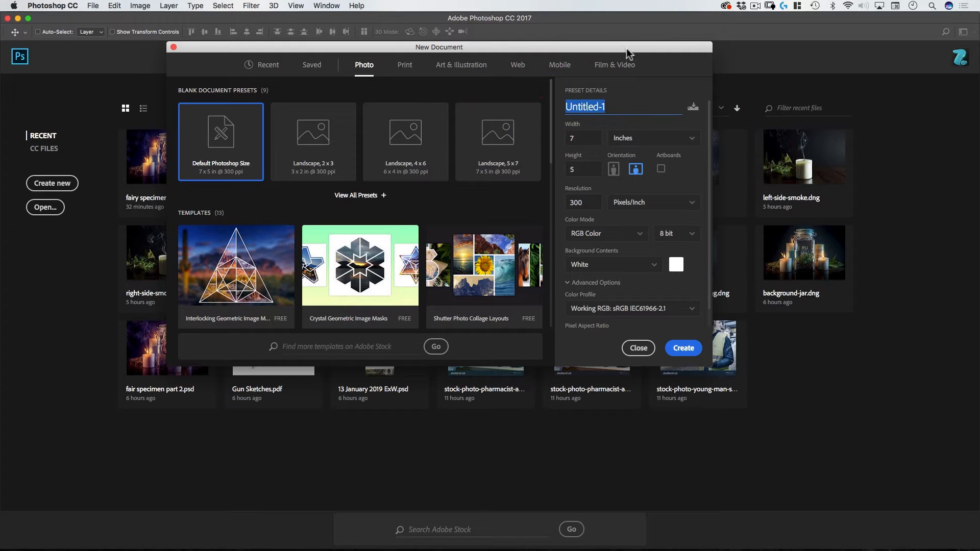
left_click_drag(627, 49, 607, 56)
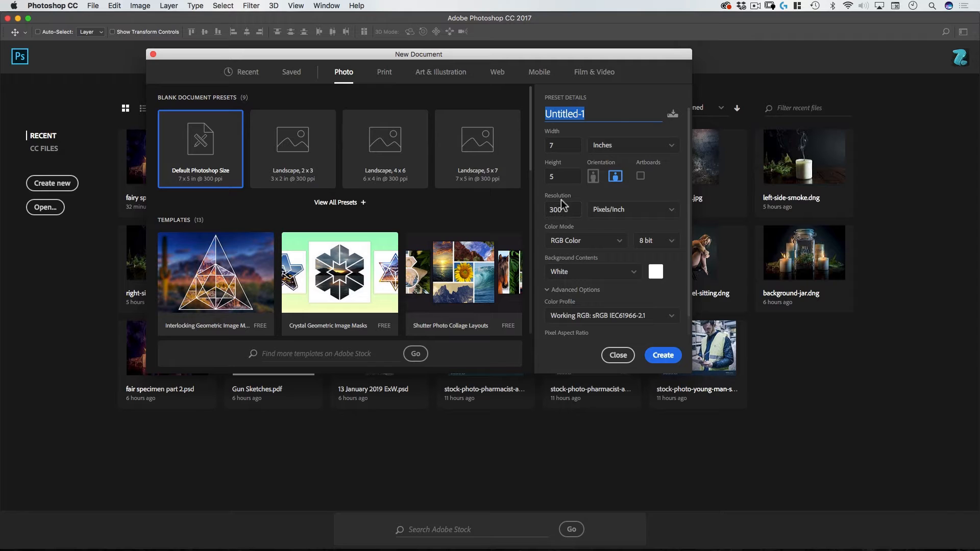
Check the resolution unit choices, and switch the document size units to Pixels and back to Inches
left_click(615, 212)
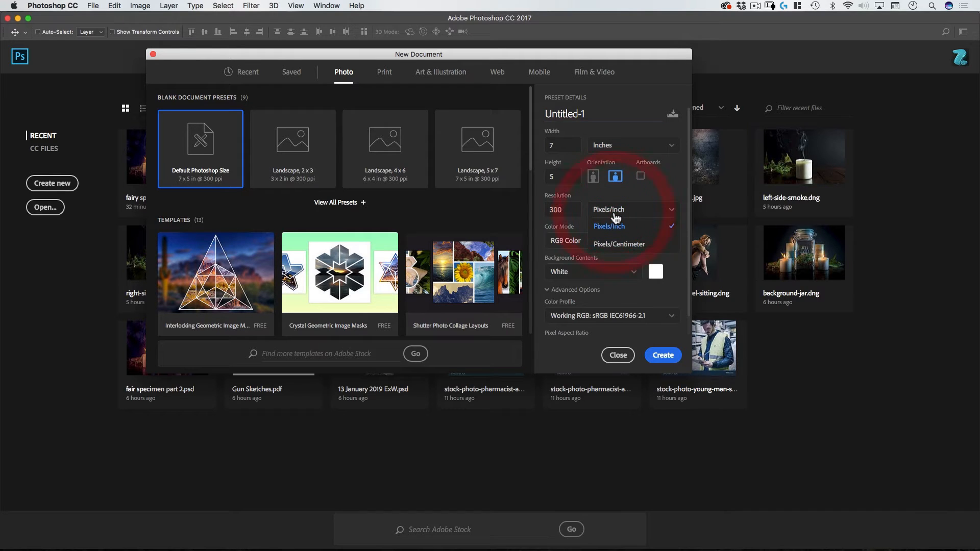
left_click(616, 219)
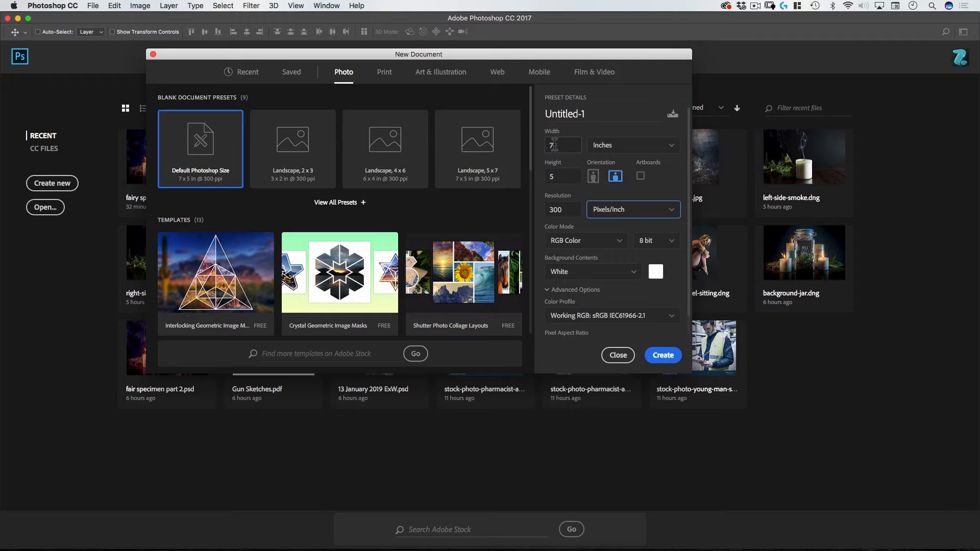
left_click(603, 148)
left_click(606, 154)
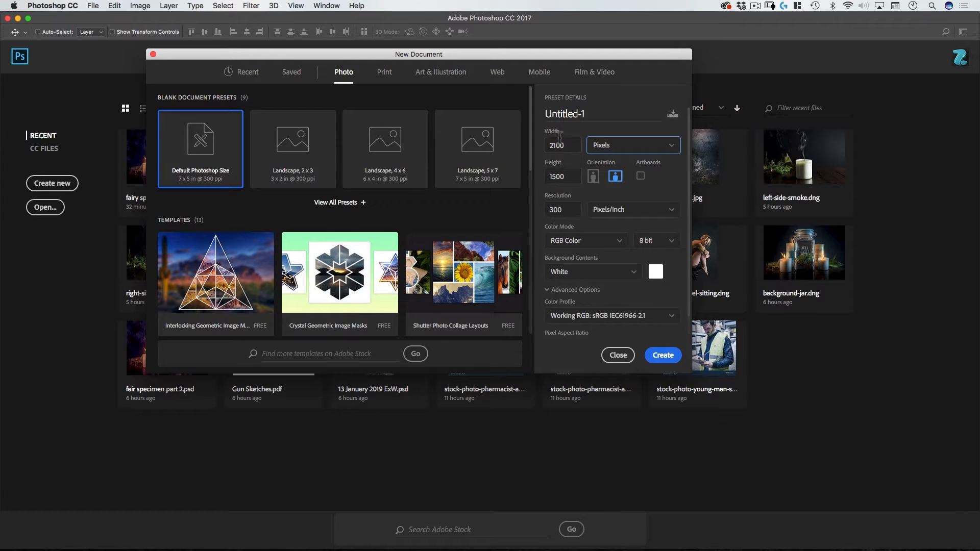
left_click(601, 147)
left_click(605, 168)
Examine the color mode, bit depth and background contents options for the new document
scroll(665, 194, "down", 2)
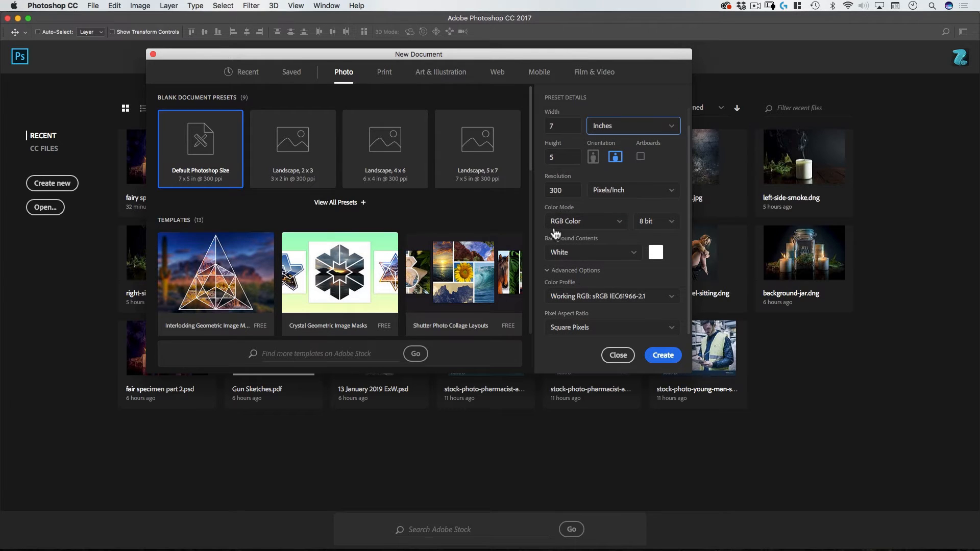
left_click(591, 229)
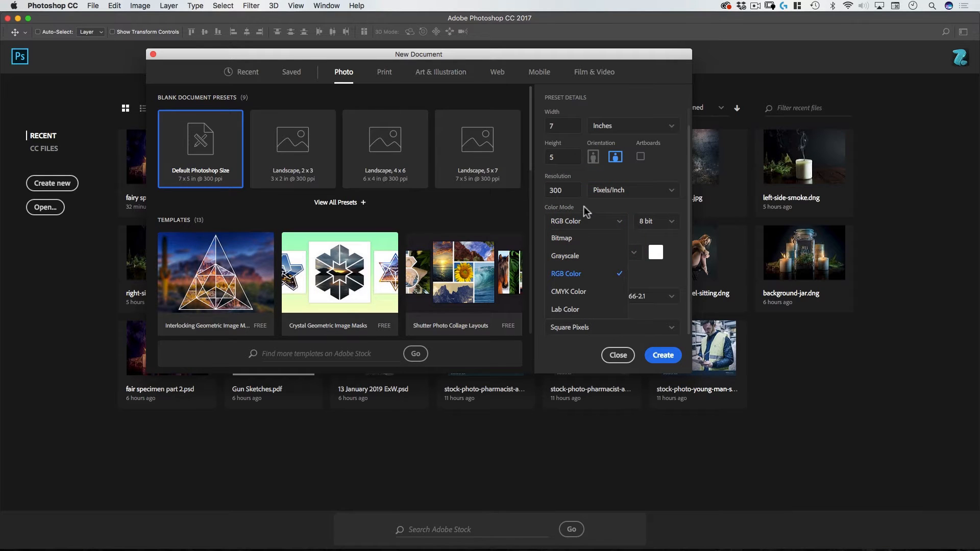
left_click(572, 276)
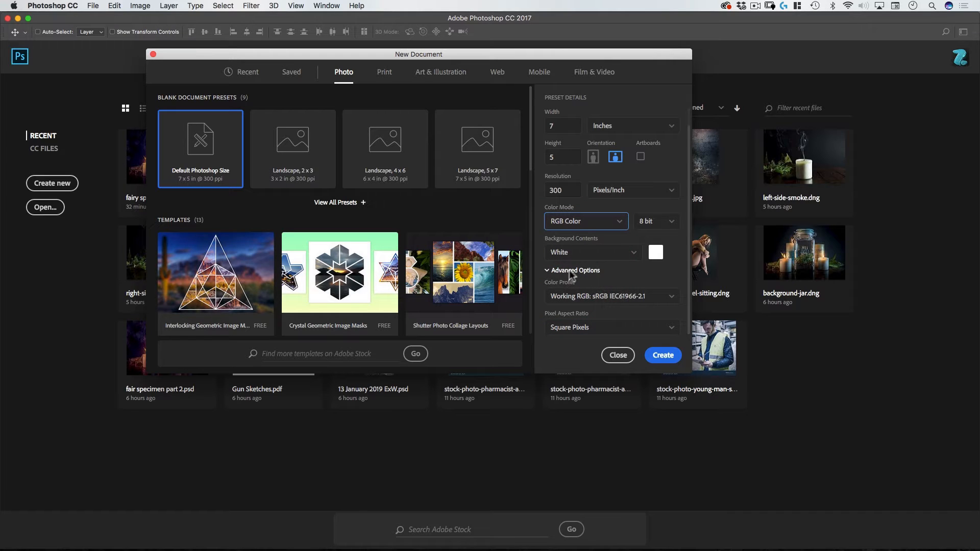
left_click(646, 223)
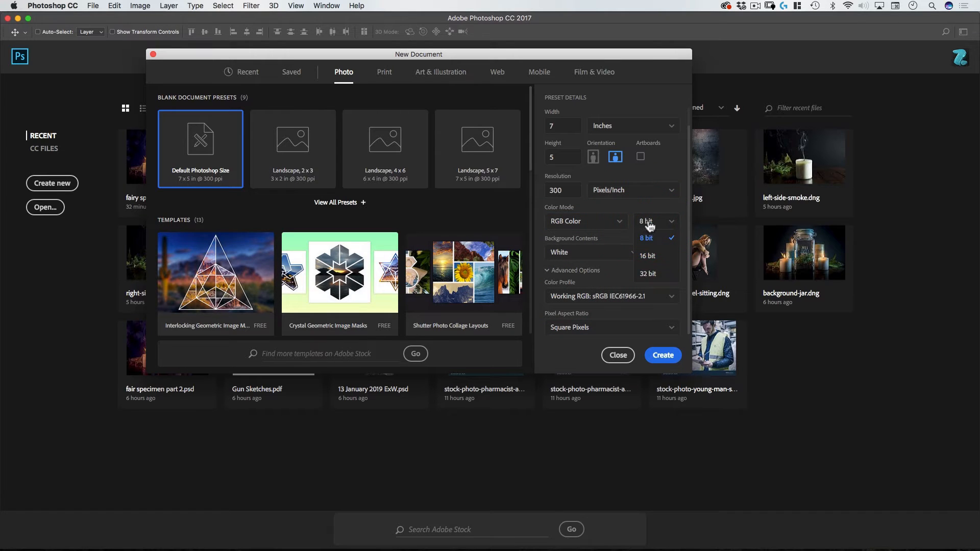
left_click(647, 224)
left_click(656, 224)
left_click(638, 206)
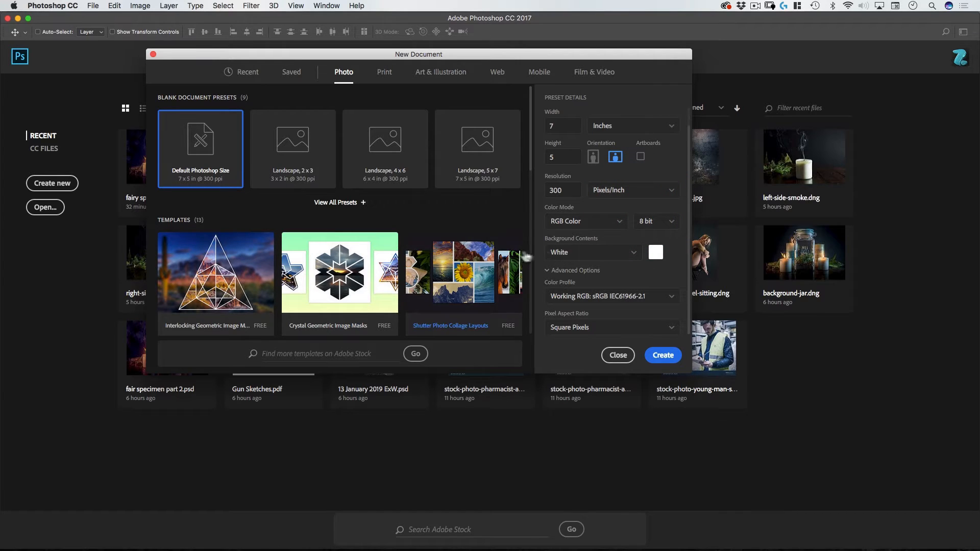
left_click(600, 257)
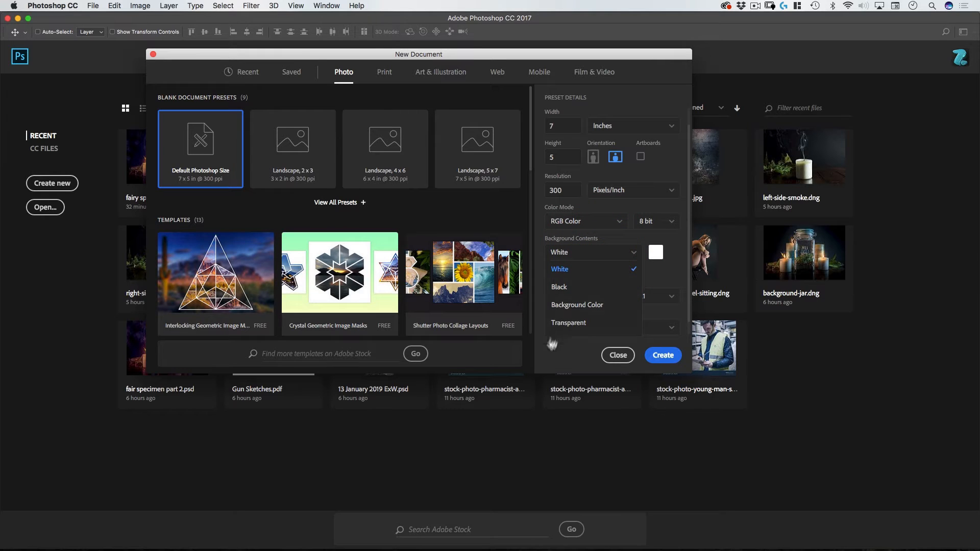
left_click(589, 240)
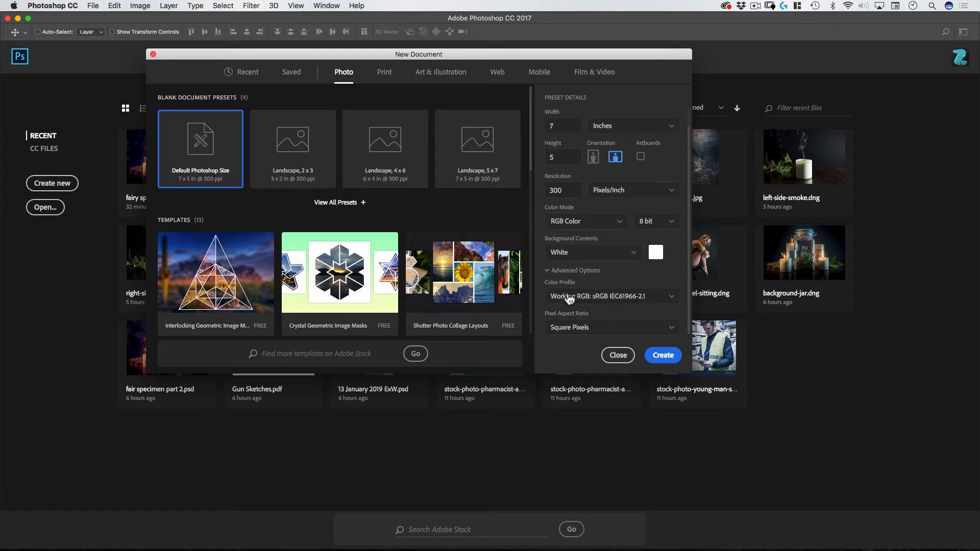
Set the new document's color profile to Adobe RGB (1998)
left_click(615, 298)
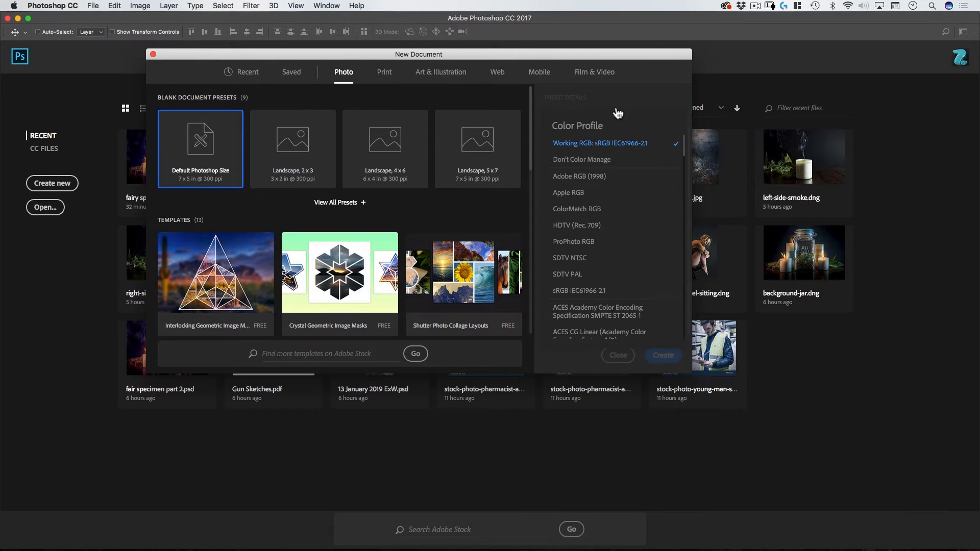
left_click(605, 179)
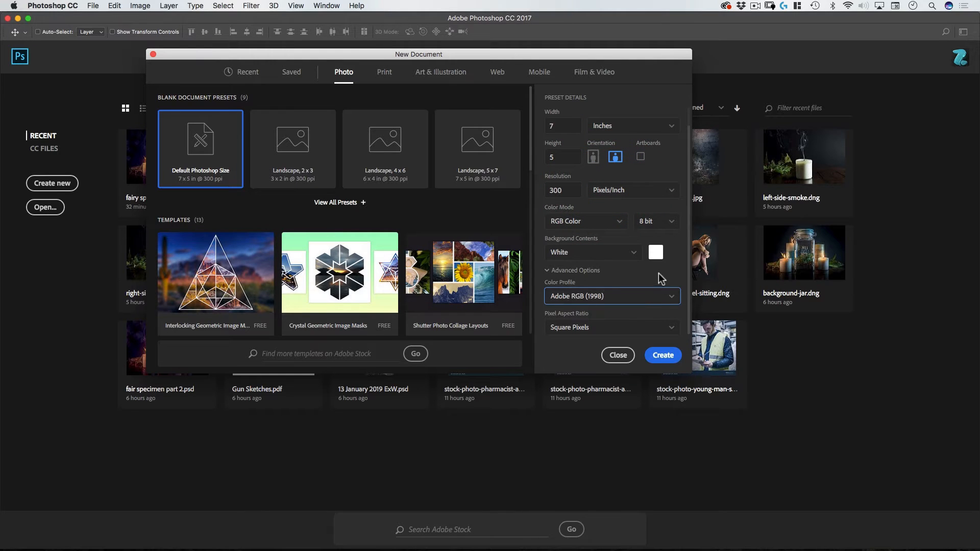
left_click(609, 301)
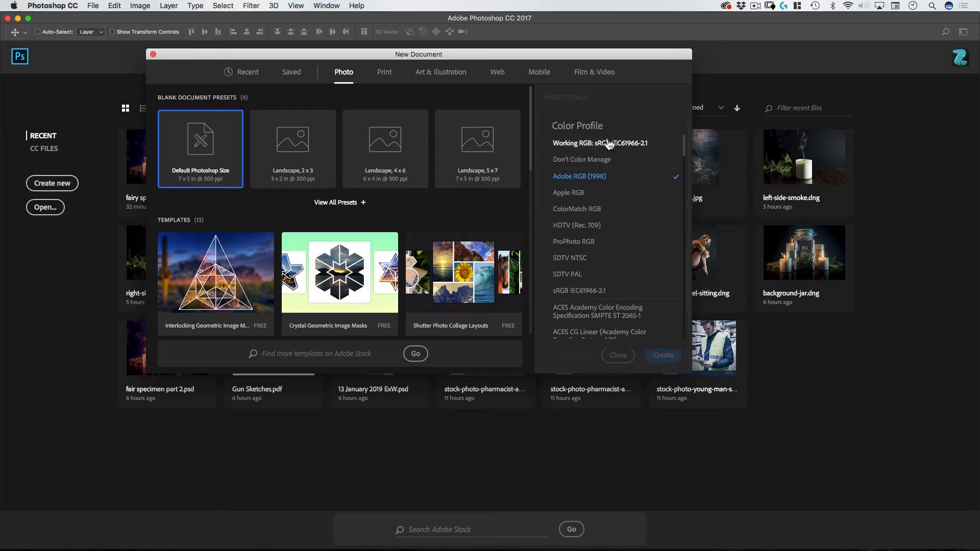
left_click(613, 176)
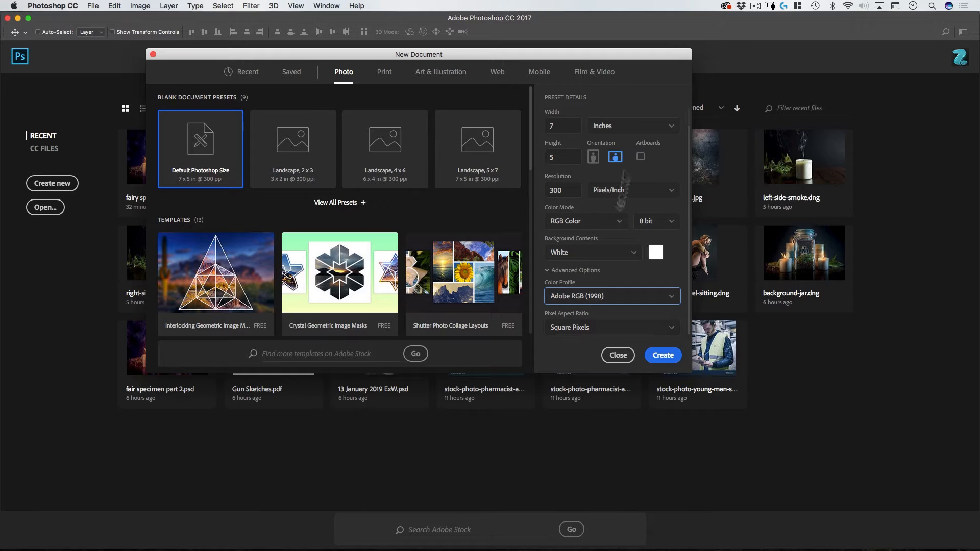
Create the blank 7 x 5 inch, 300 pixels/inch document with a white background
left_click_drag(510, 56, 555, 66)
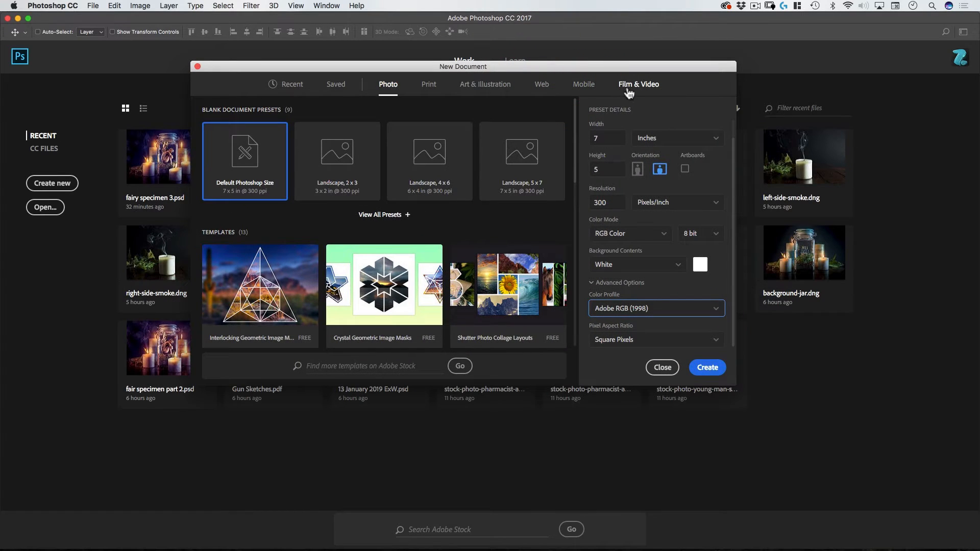
left_click_drag(642, 66, 652, 68)
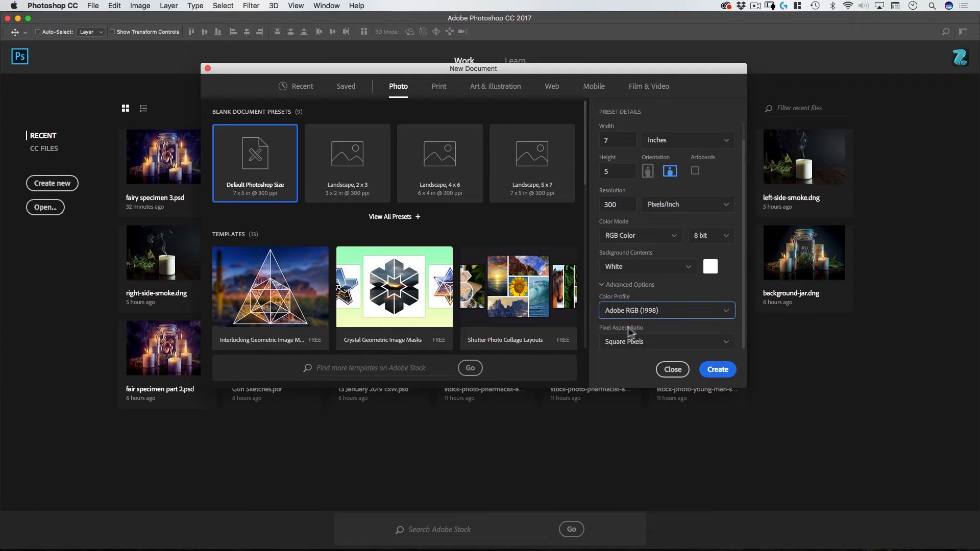
left_click(717, 369)
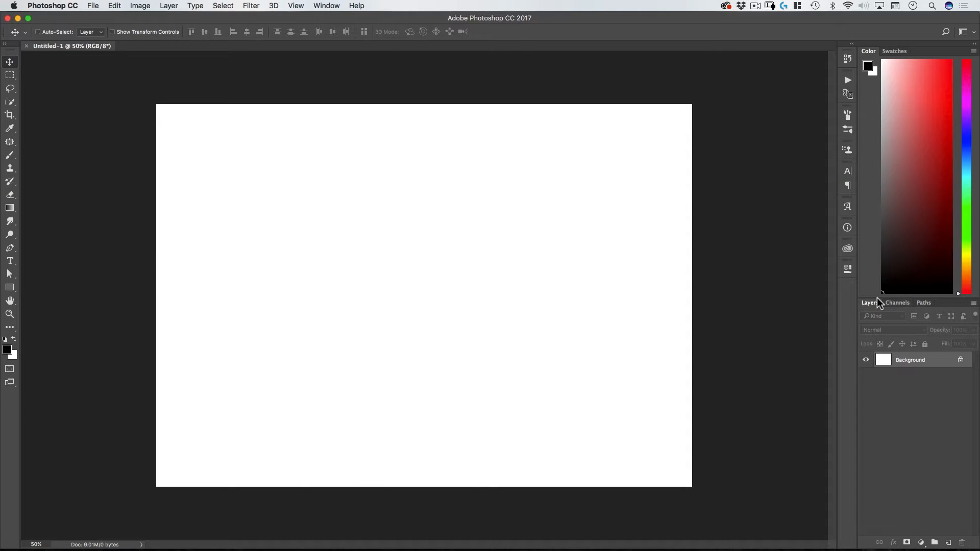
Shrink the Color panel to give the Layers panel more height, and view the document's channels and paths
left_click_drag(878, 297, 879, 129)
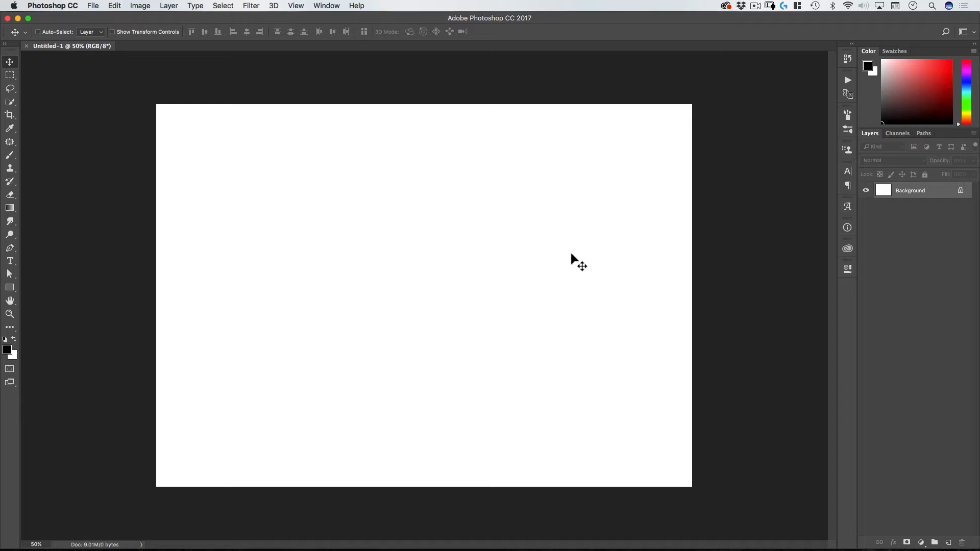
left_click(900, 133)
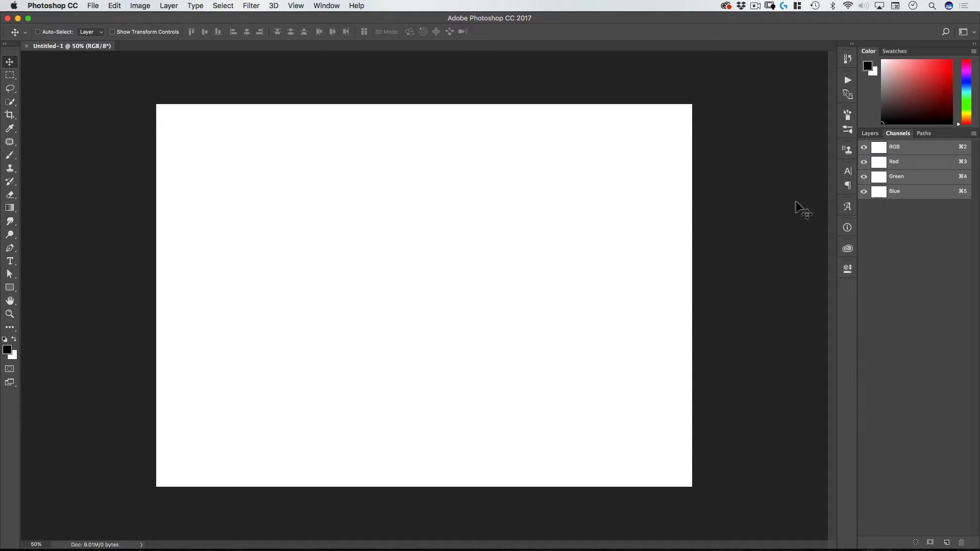
left_click(924, 134)
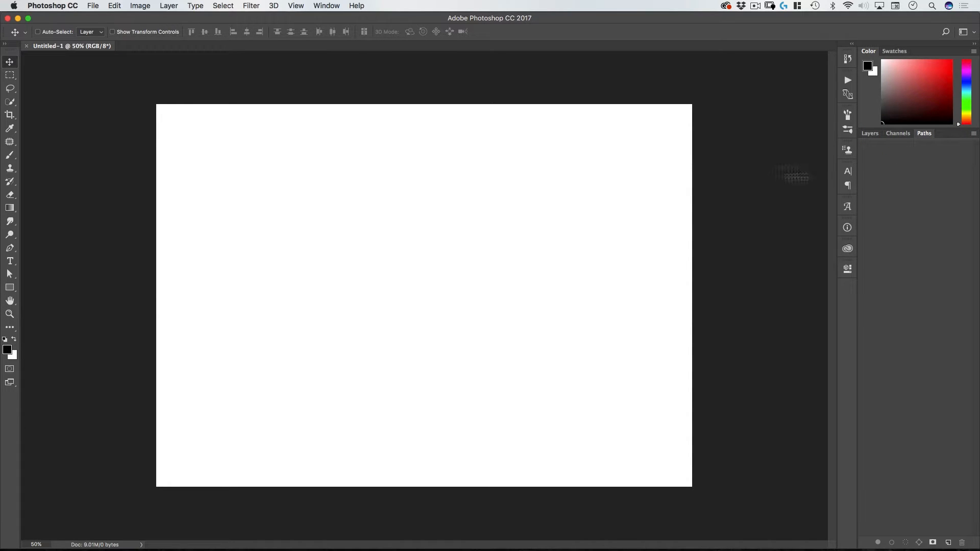
left_click(871, 133)
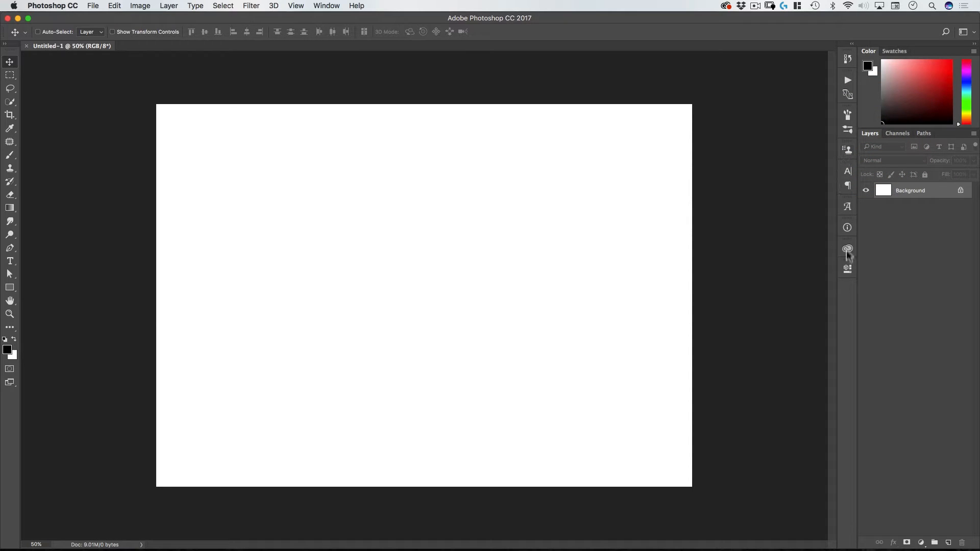
View the document's history and the available actions, collapsing the Retouching action set
left_click(849, 59)
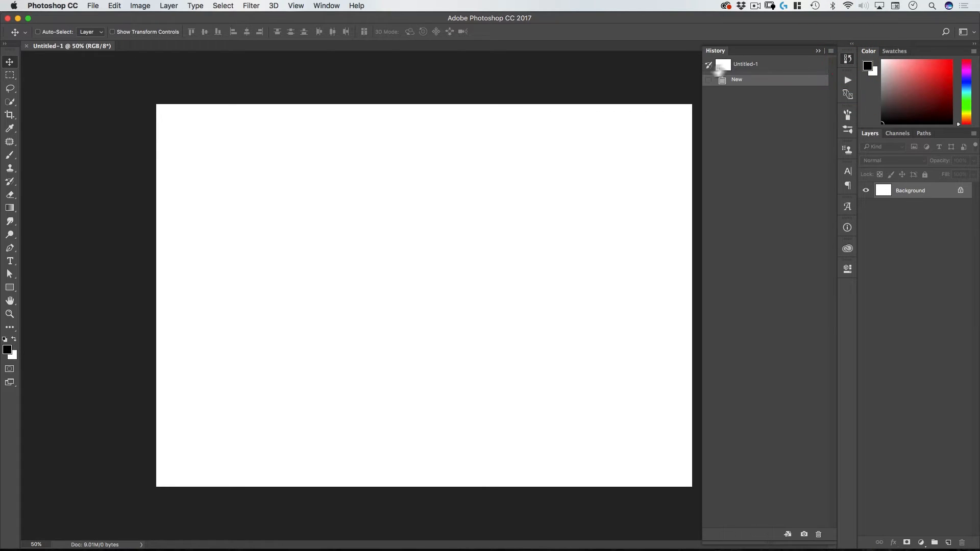
left_click(849, 60)
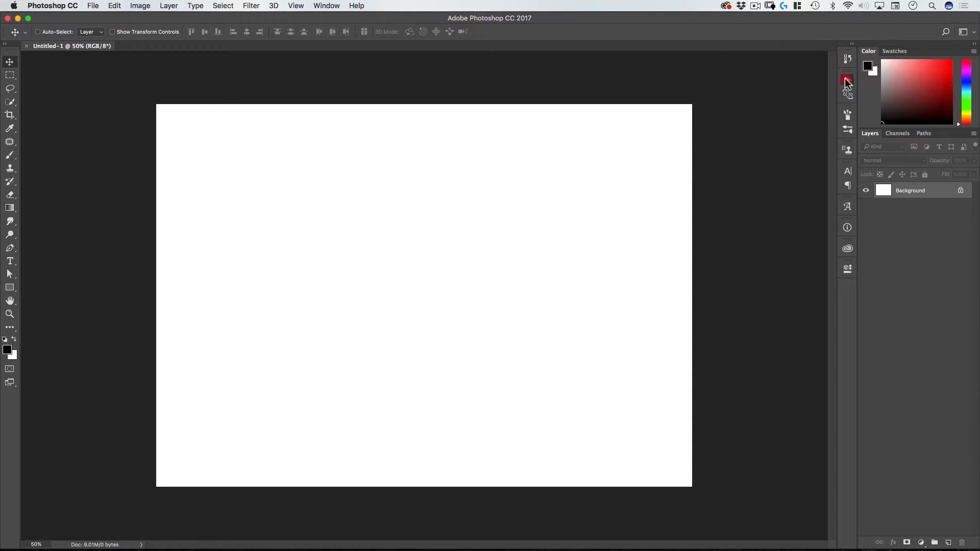
left_click(847, 80)
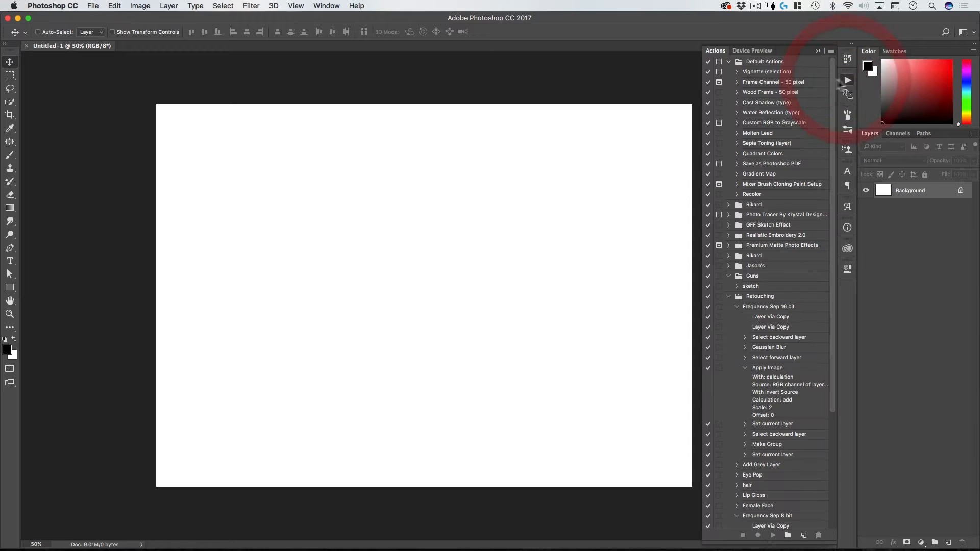
left_click(729, 296)
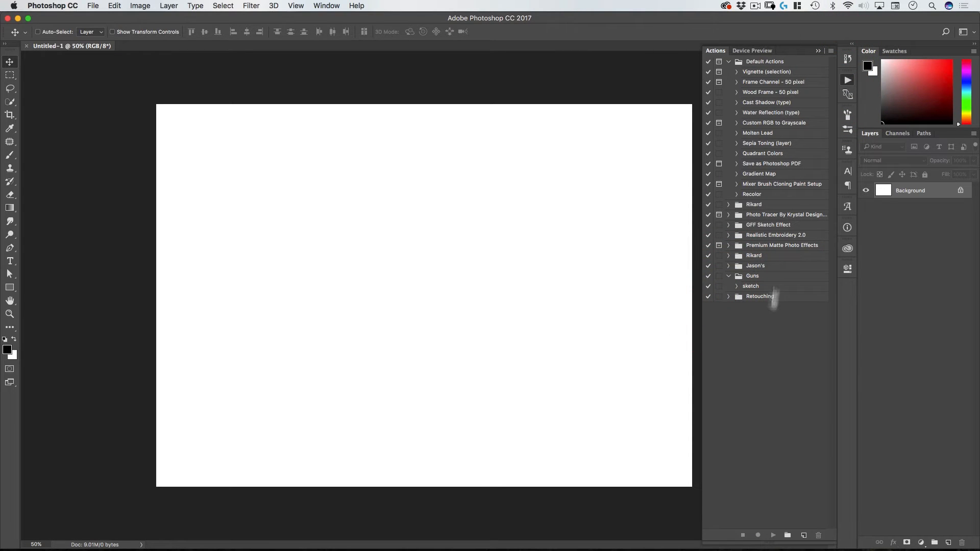
left_click(847, 80)
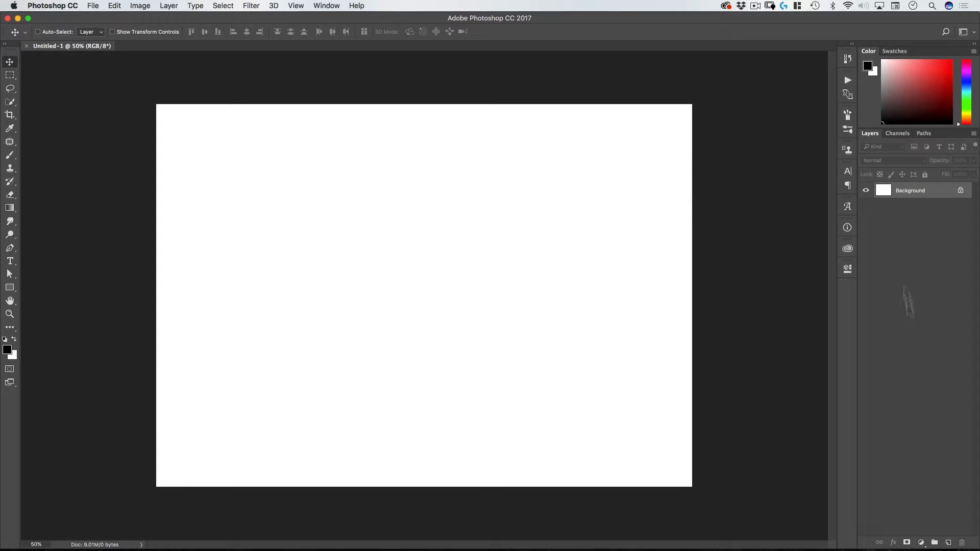
left_click(92, 5)
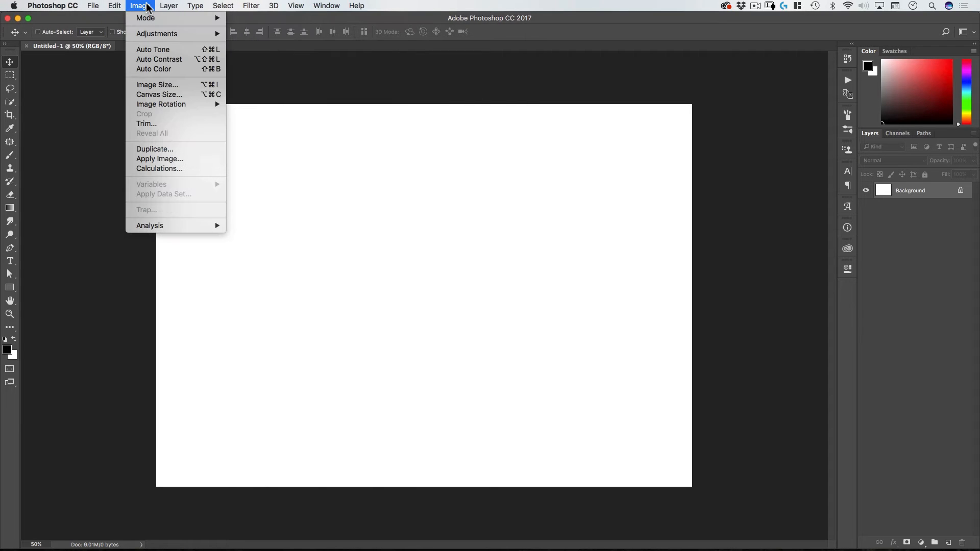
left_click(373, 8)
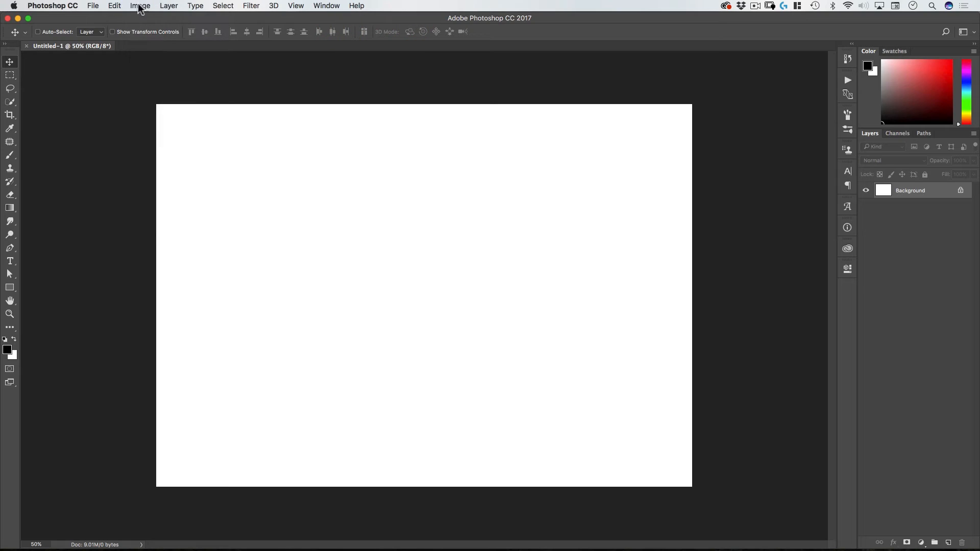
Browse the available image, selection, filter and file commands
left_click(142, 6)
left_click(143, 6)
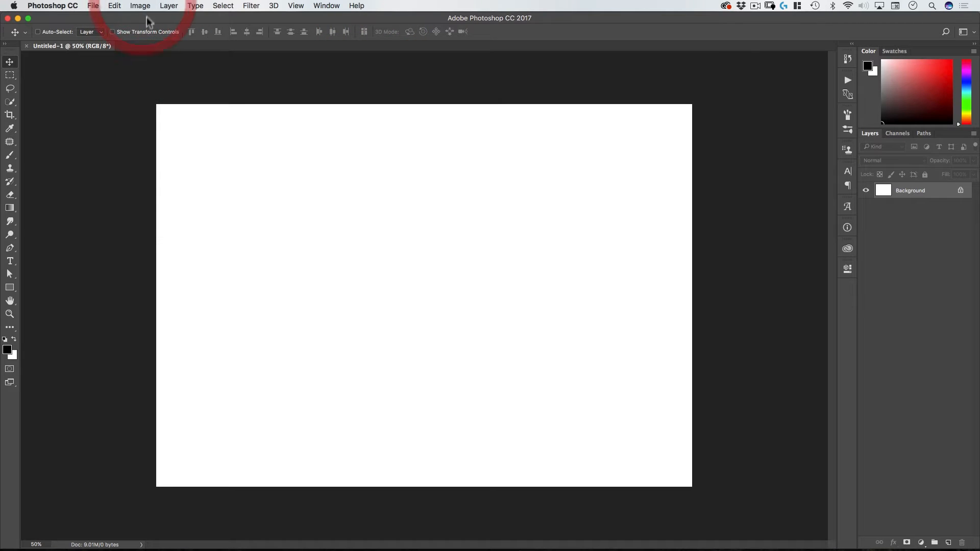
left_click(221, 7)
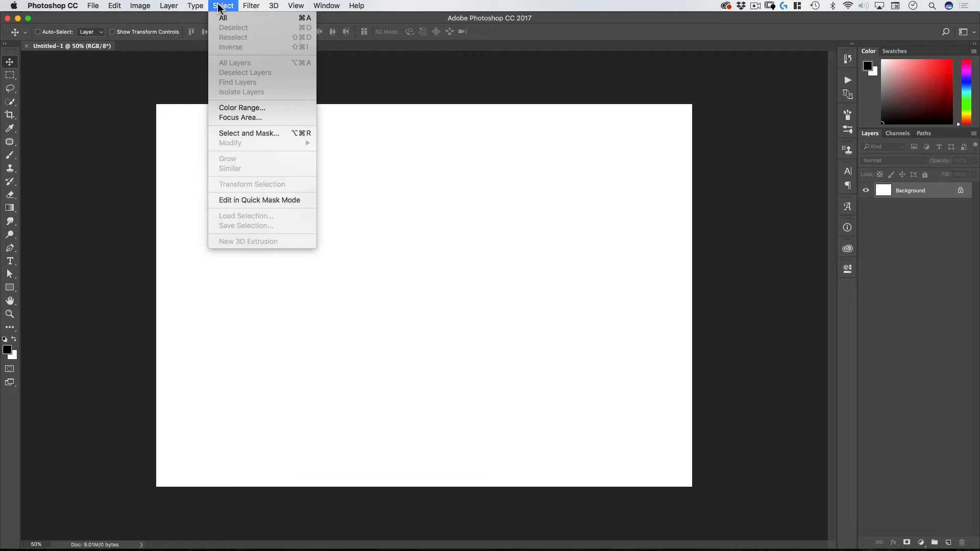
left_click(222, 8)
left_click(252, 7)
left_click(252, 8)
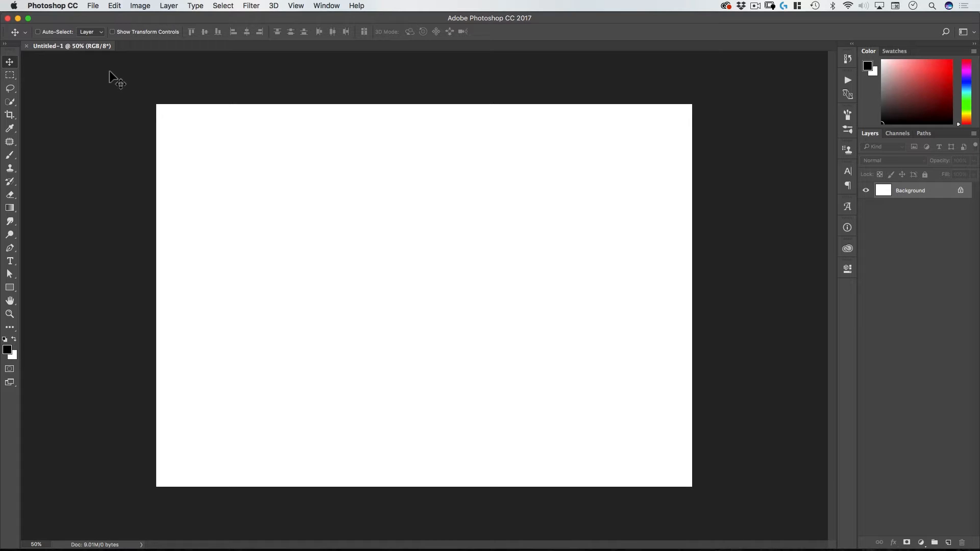
left_click(91, 7)
left_click(72, 6)
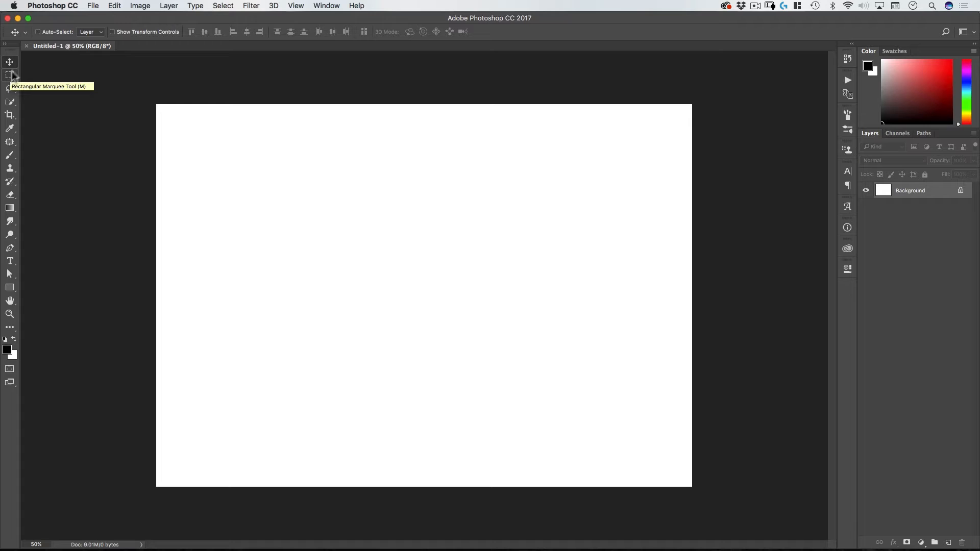
Examine the shortcuts listed beside the file commands, and review the image and layer commands
left_click(93, 6)
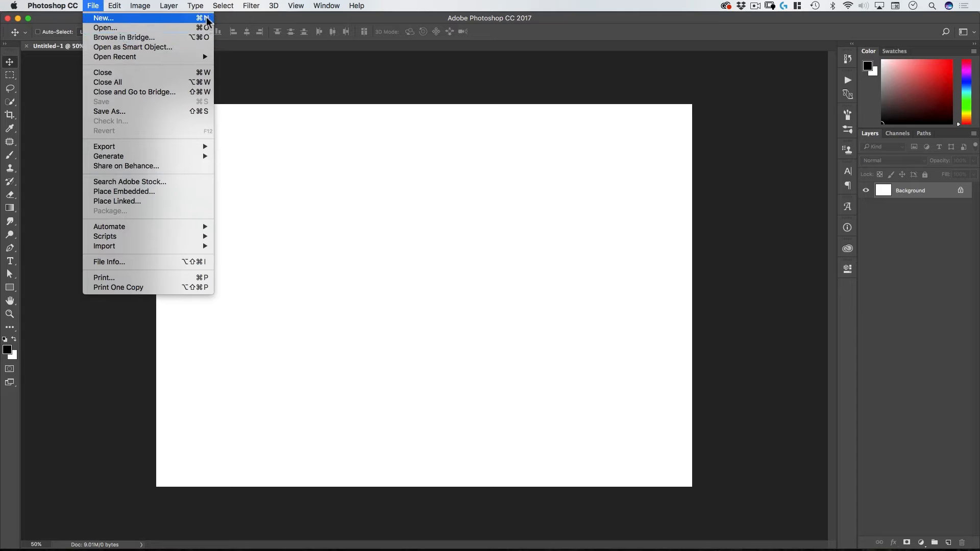
left_click(93, 7)
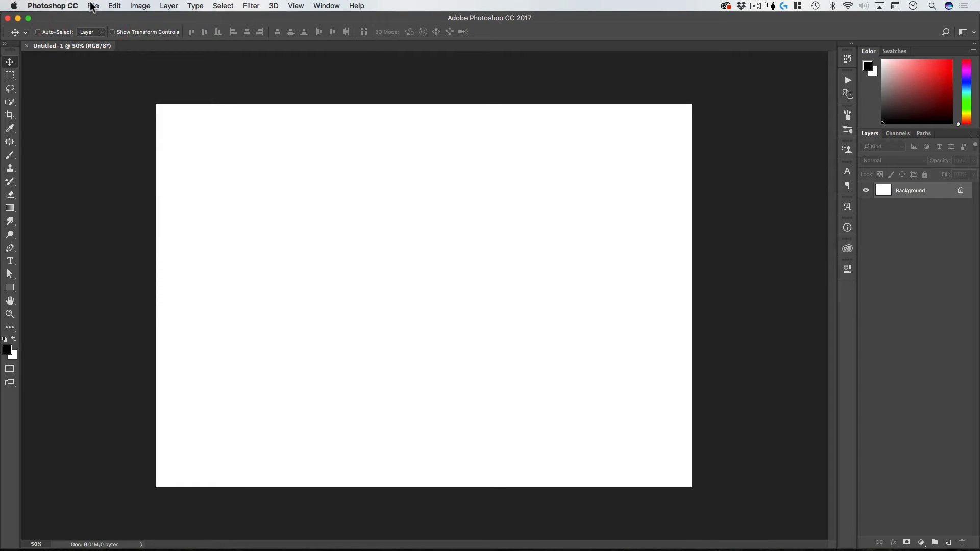
left_click(92, 7)
mouse_move(186, 6)
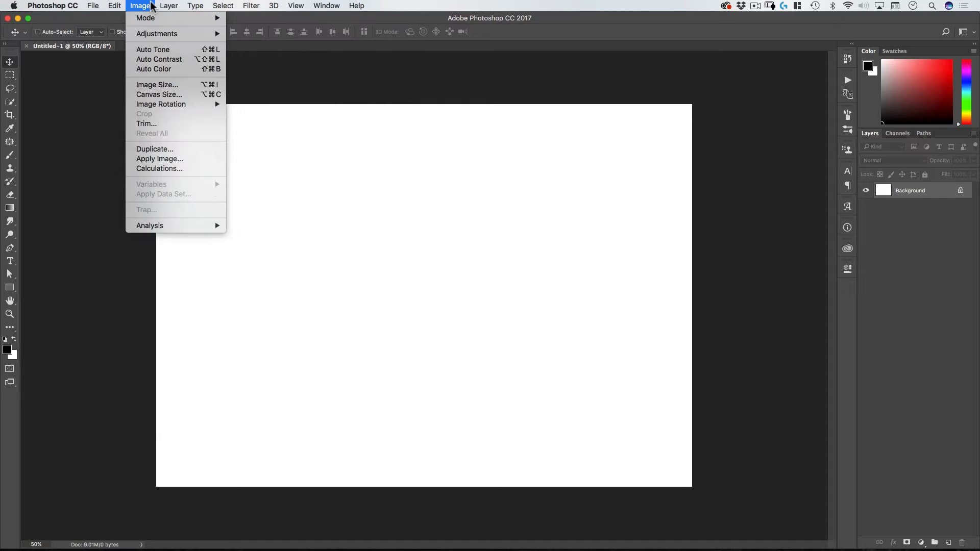
left_click(169, 6)
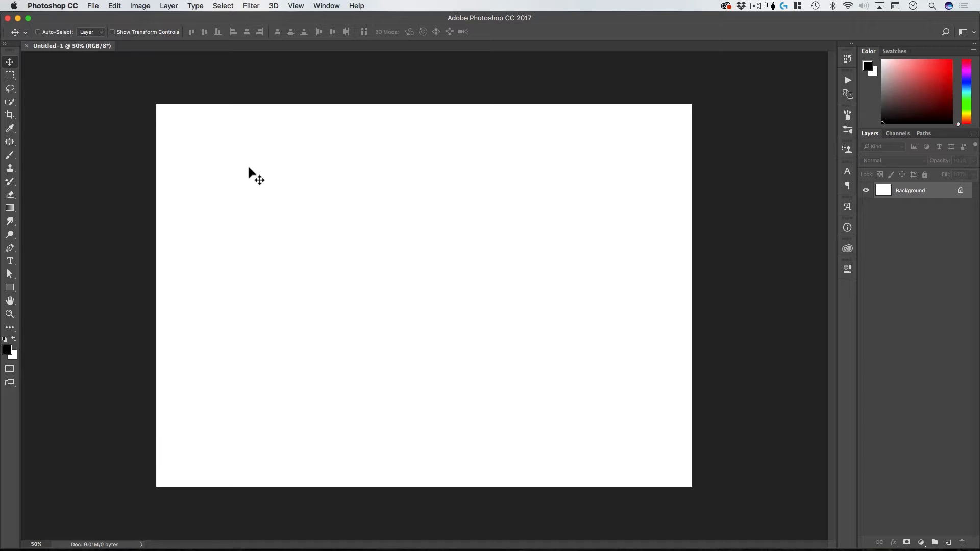
left_click(141, 6)
mouse_move(143, 19)
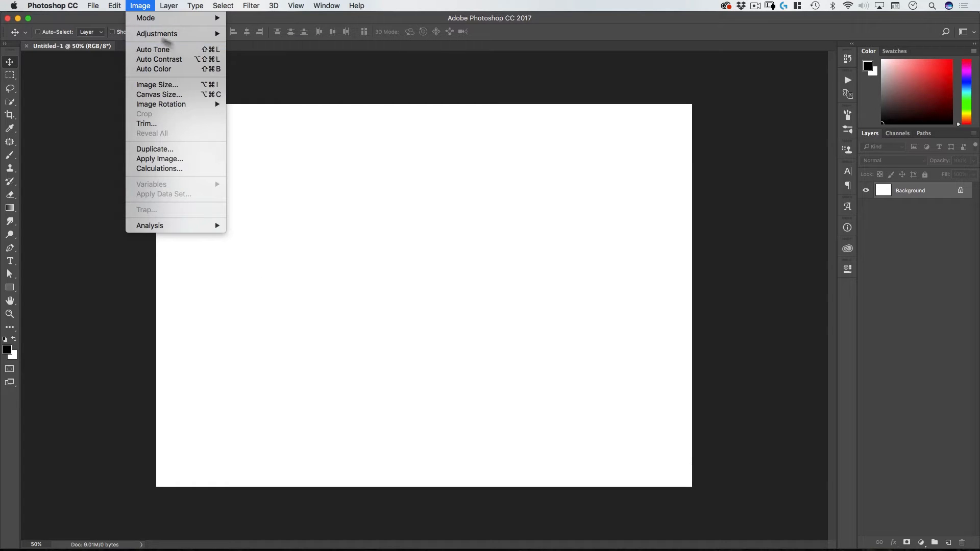
left_click(136, 8)
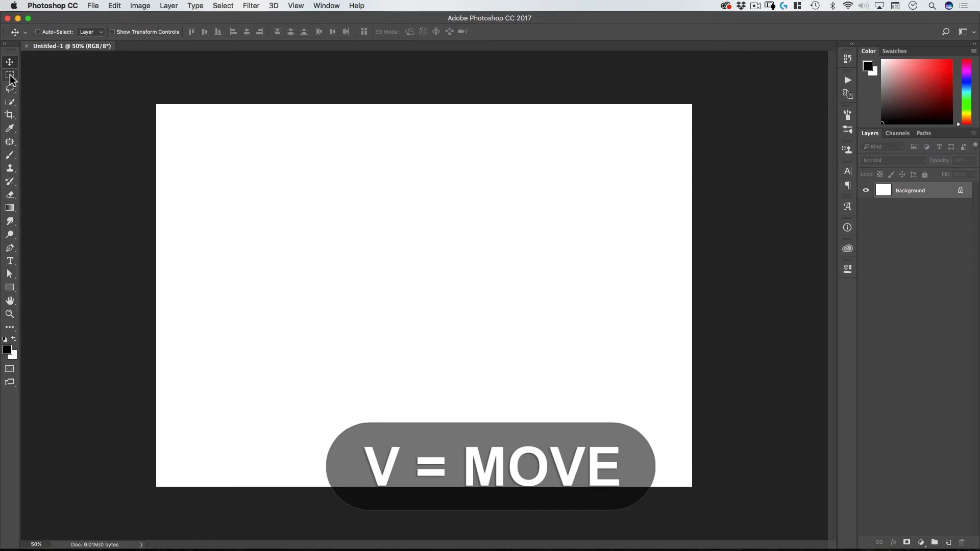
Activate the Quick Selection tool and view the tools grouped with it
left_click(10, 103)
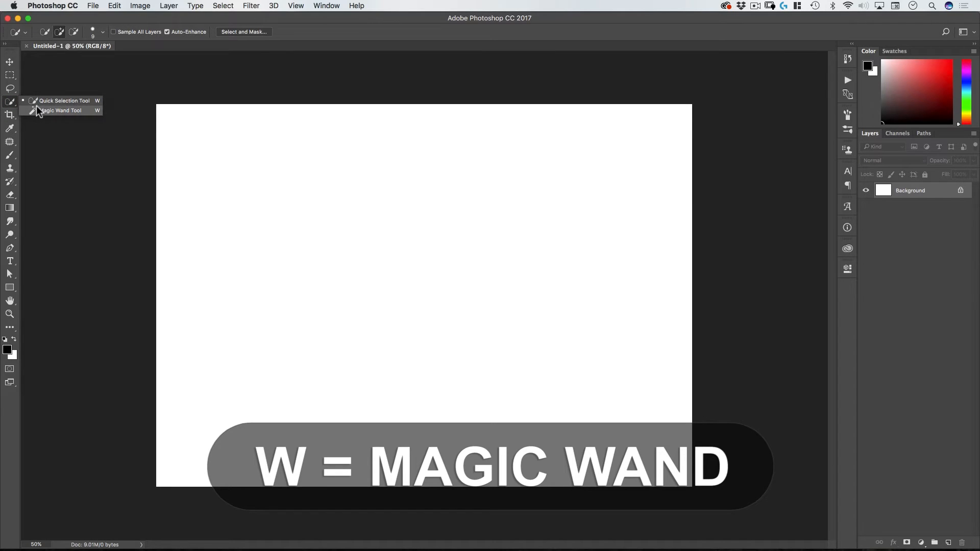
left_click(11, 103)
In the Tools preferences, enable Use Shift Key for Tool Switch, turn it off again and accept the preferences
left_click(52, 5)
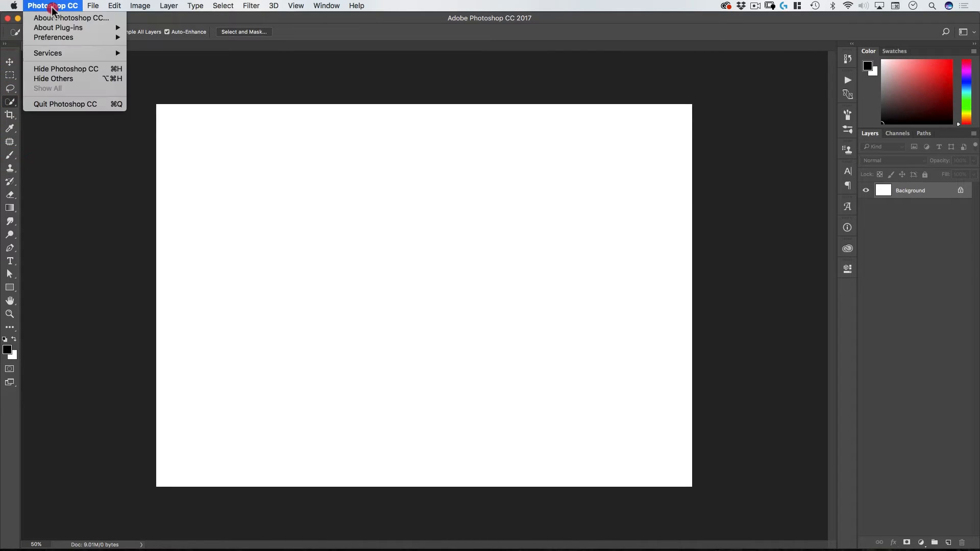
mouse_move(48, 37)
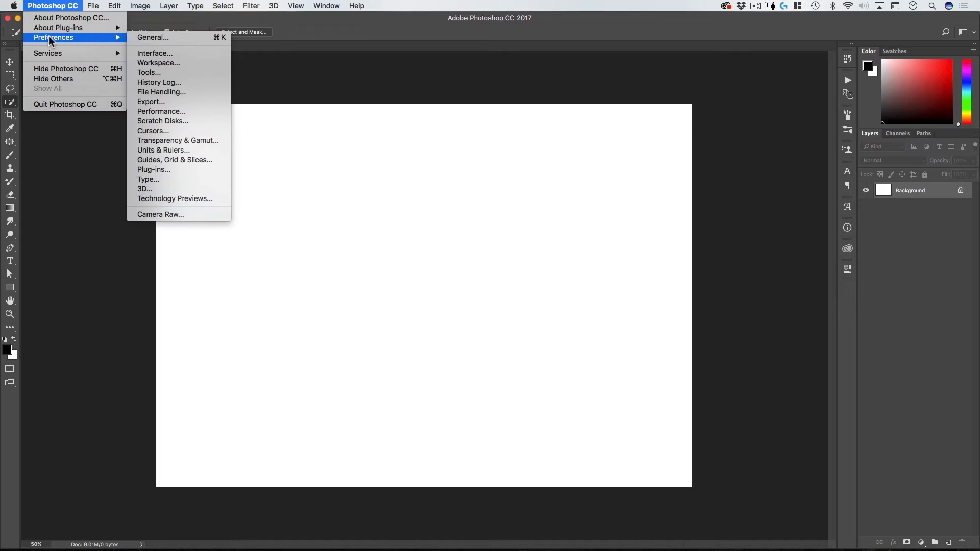
left_click(172, 37)
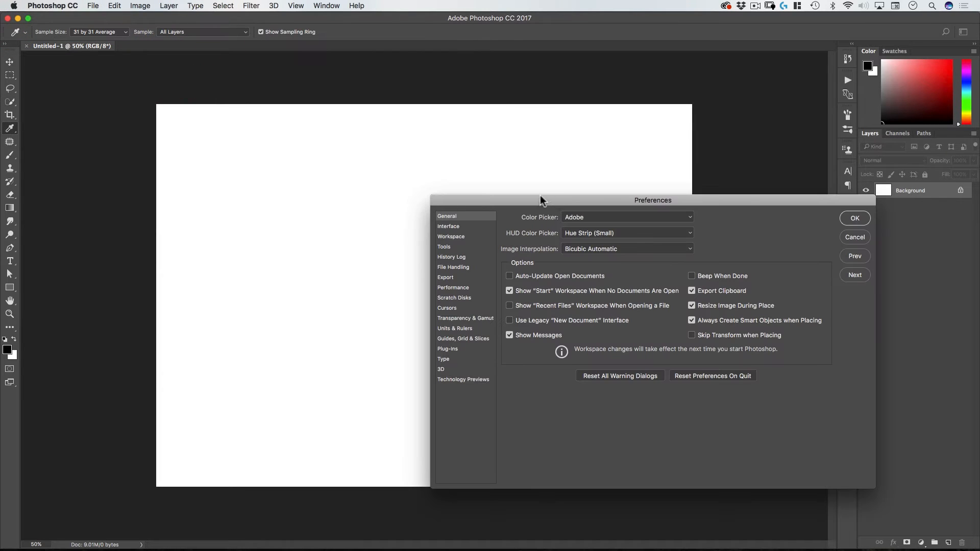
left_click_drag(538, 204, 265, 84)
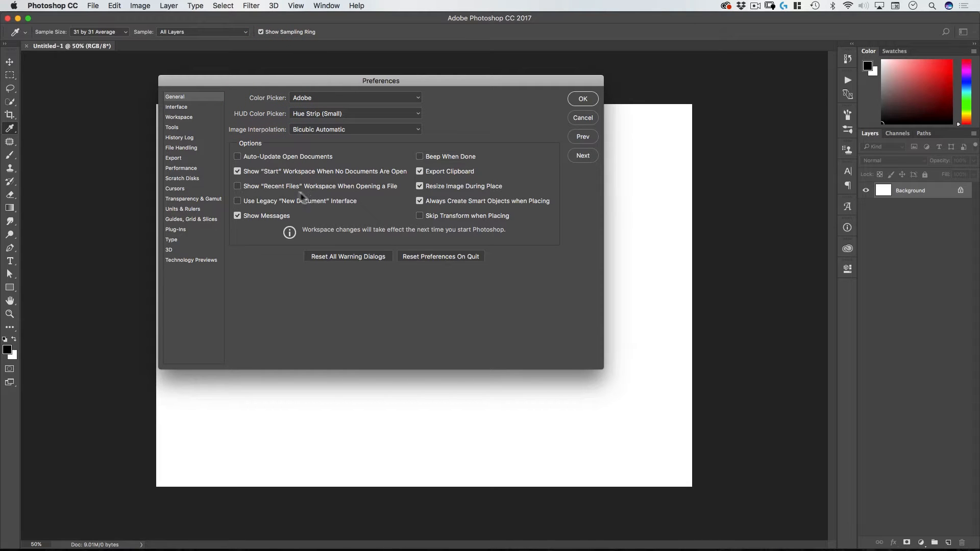
left_click(173, 128)
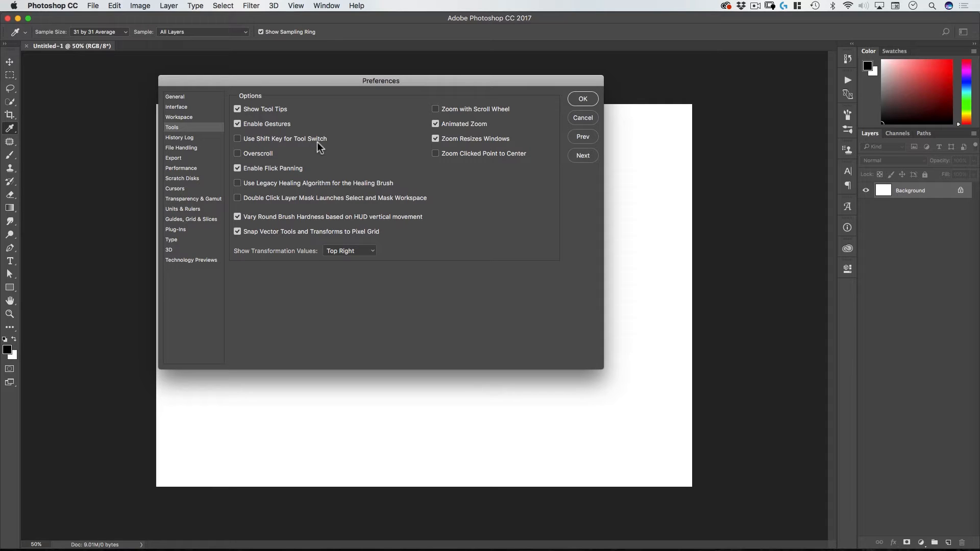
left_click(238, 139)
mouse_move(276, 80)
left_mouse_down()
mouse_move(288, 70)
mouse_move(267, 60)
mouse_move(280, 61)
left_mouse_up()
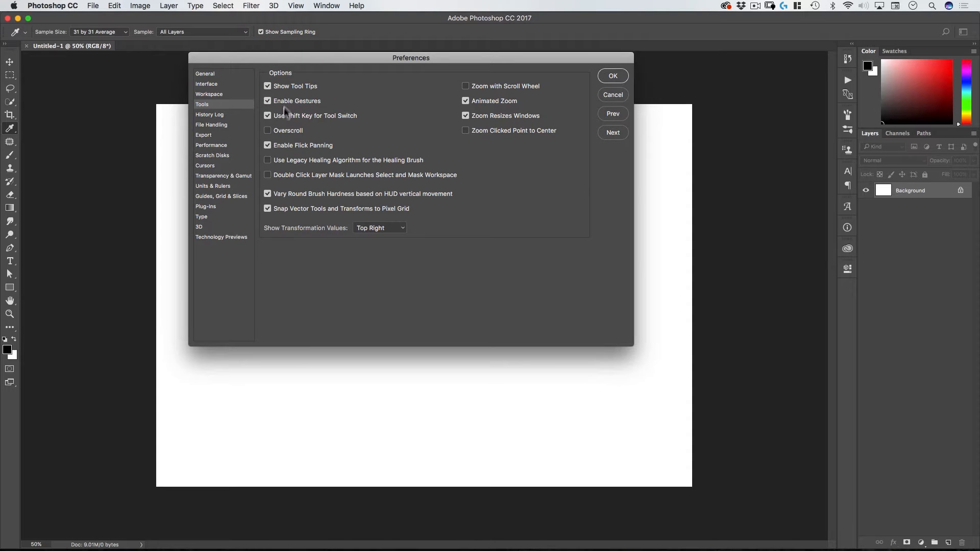
left_click(267, 116)
left_click(623, 76)
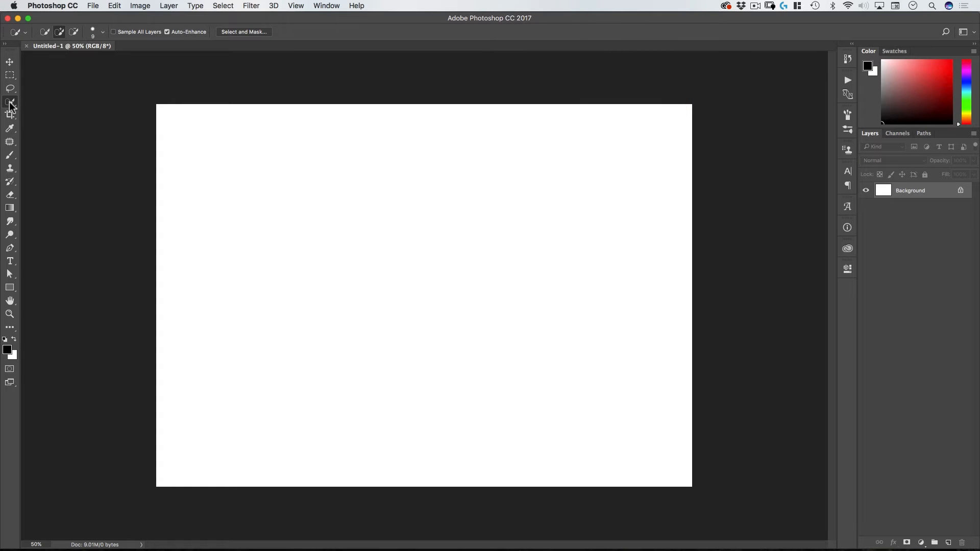
View the tools grouped with the Quick Selection tool and the healing tools, choosing the Patch tool
left_click_drag(9, 102, 86, 111)
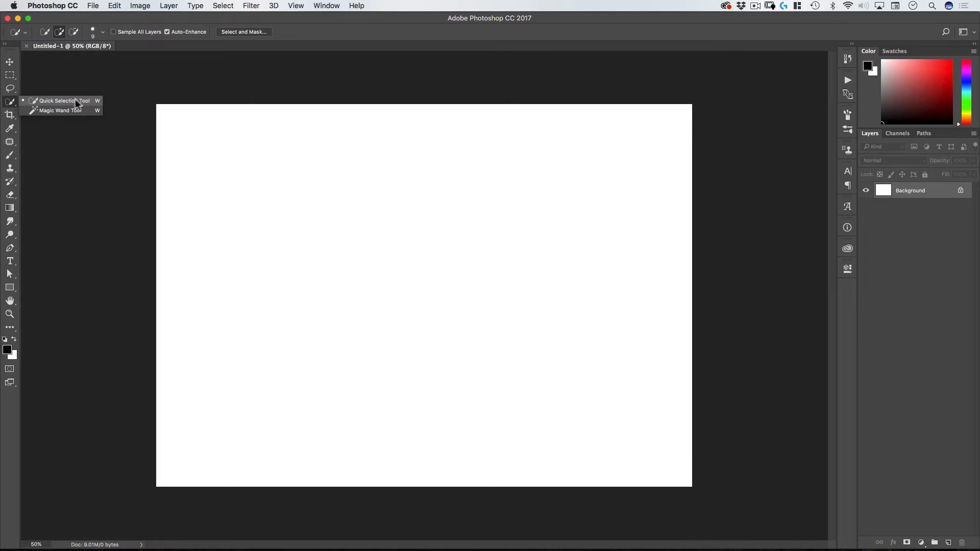
left_click(8, 103)
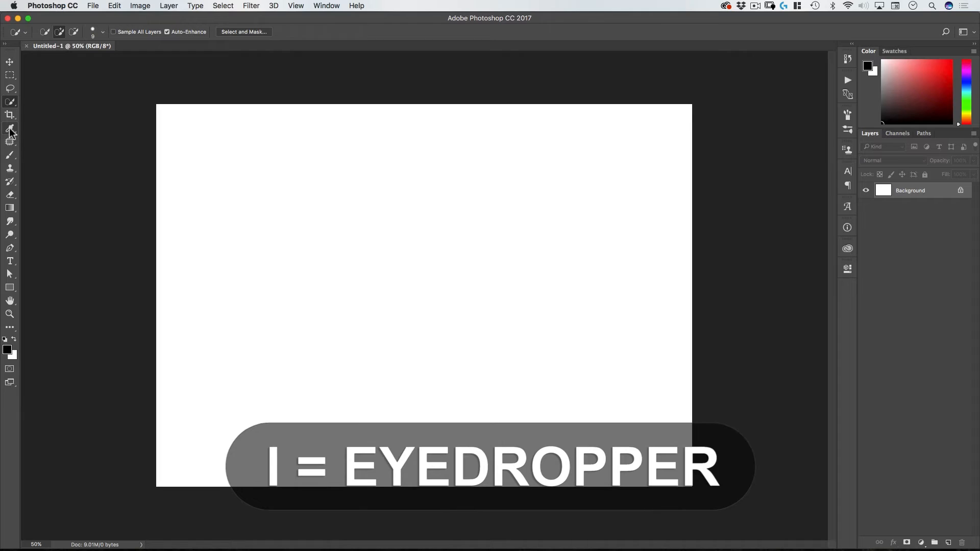
left_click(12, 143)
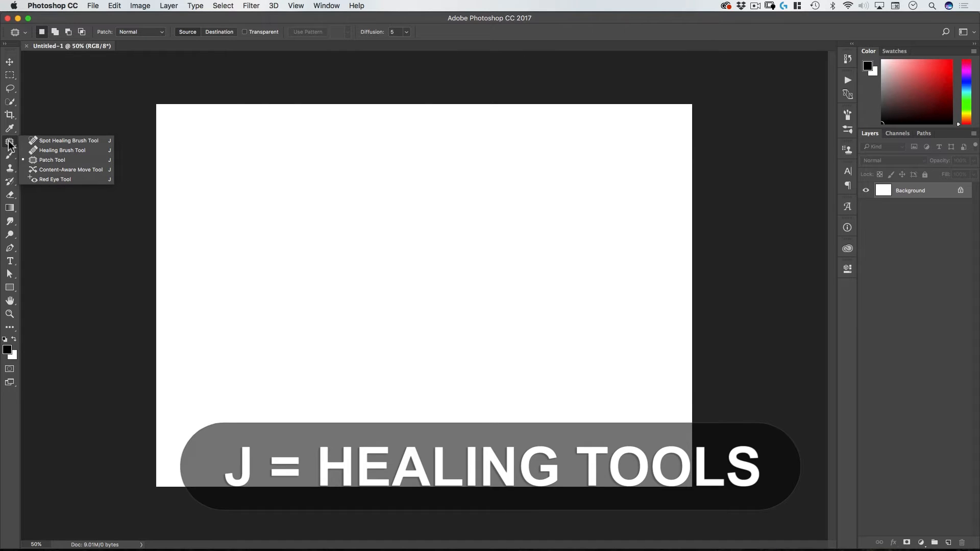
left_click(66, 158)
left_click(9, 145)
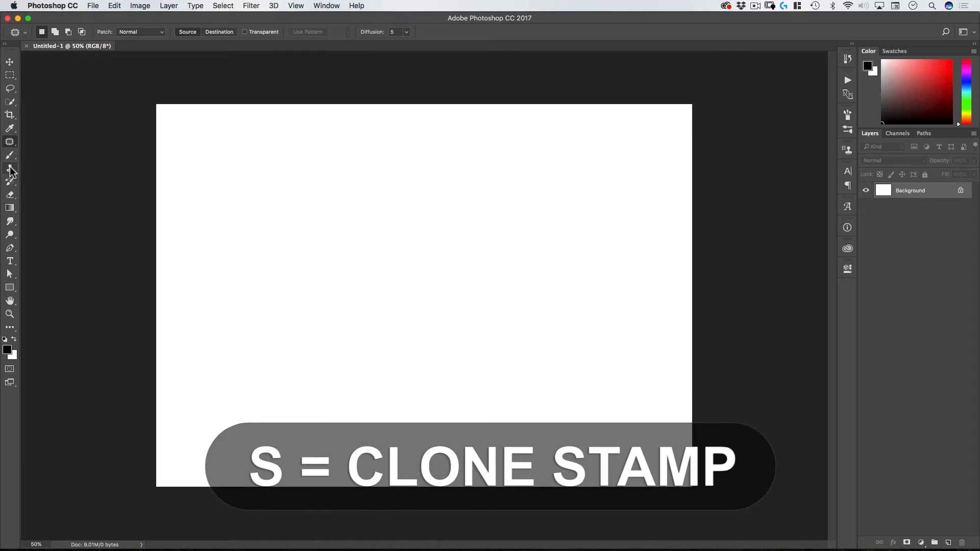
Activate the Clone Stamp and History Brush tools in turn and view the alternatives grouped with each
left_click(10, 169)
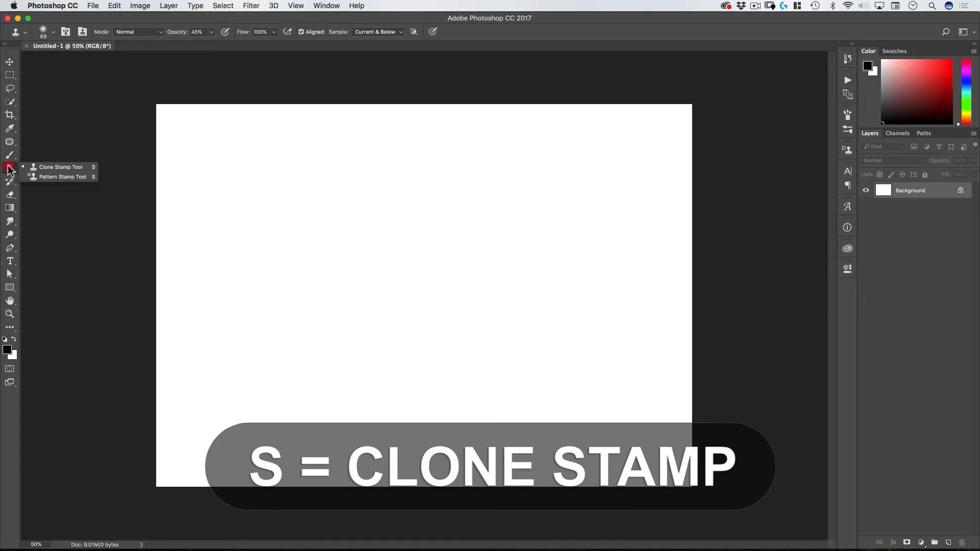
left_click(7, 171)
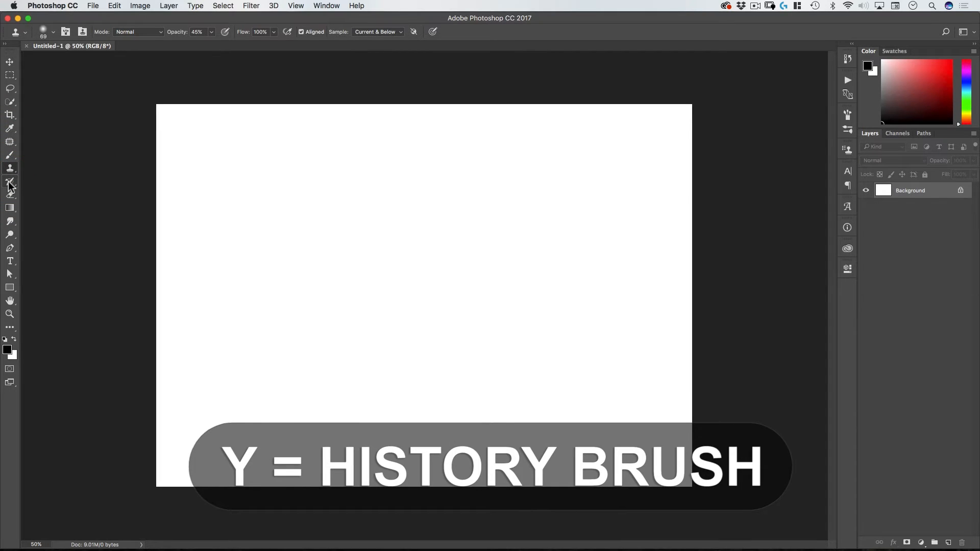
left_click(8, 185)
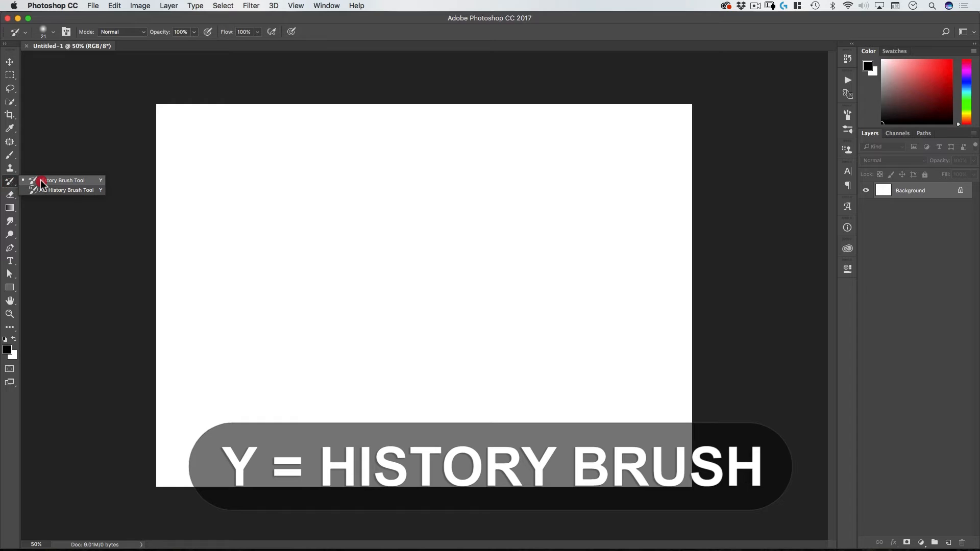
left_click(10, 183)
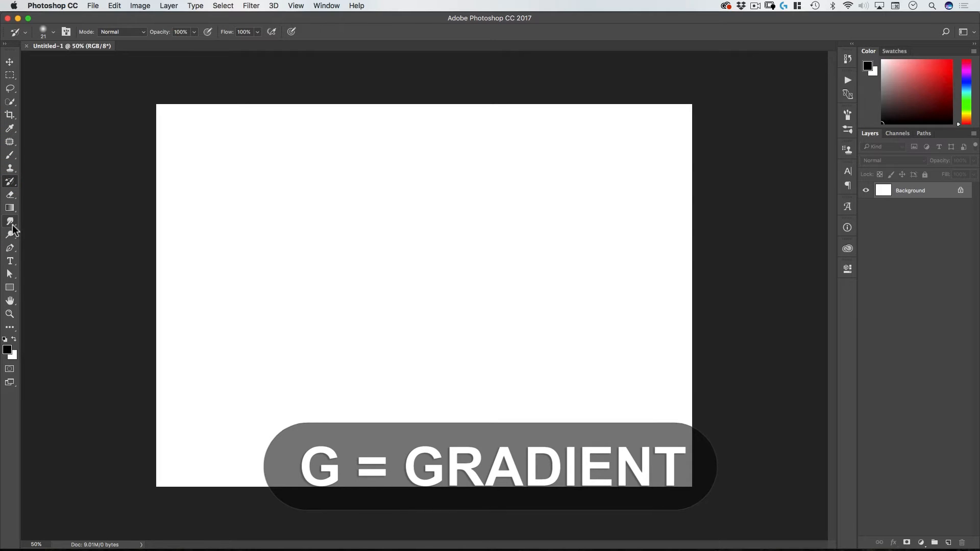
View the tools grouped with the Smudge tool, and switch to the Burn tool and back to the Dodge tool
left_click_drag(12, 224, 52, 227)
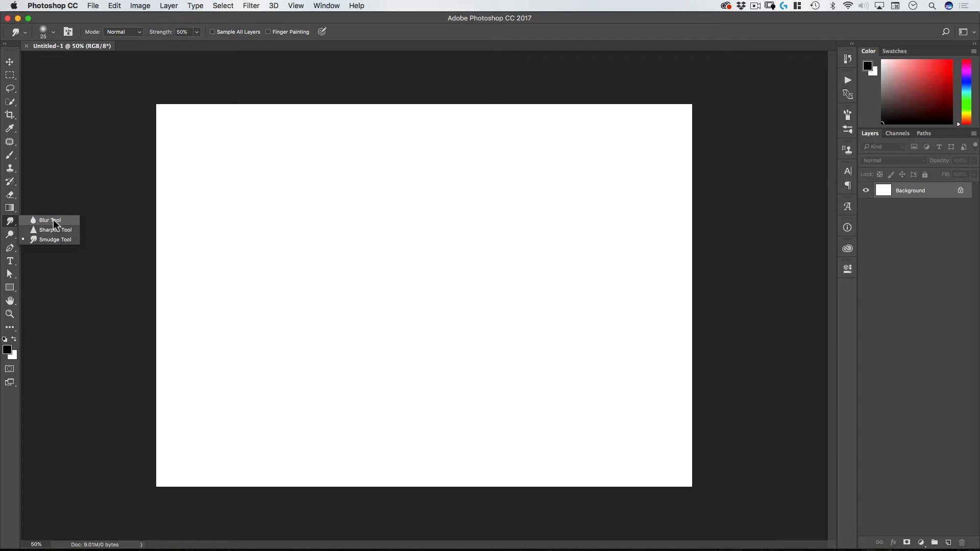
left_click(10, 223)
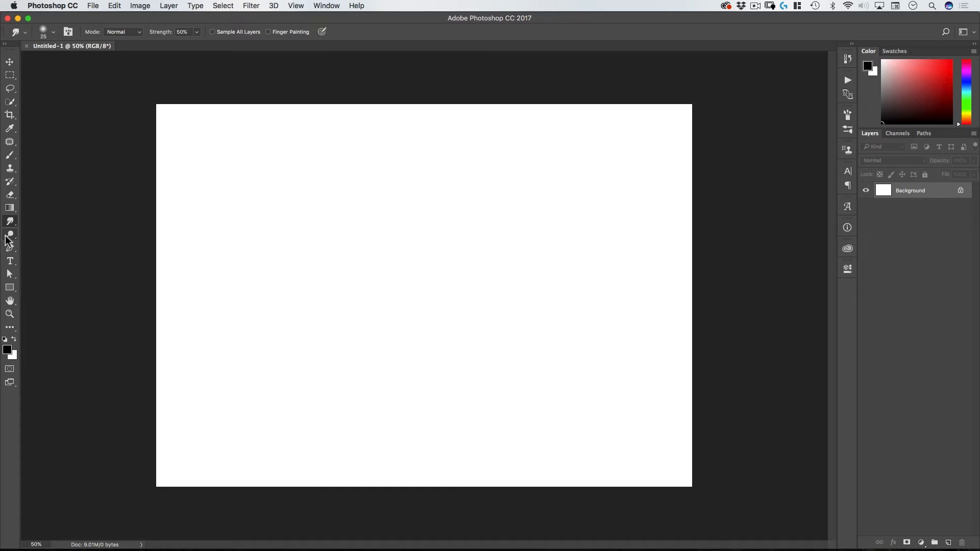
mouse_move(9, 238)
left_mouse_down()
mouse_move(48, 250)
mouse_move(76, 242)
left_mouse_up()
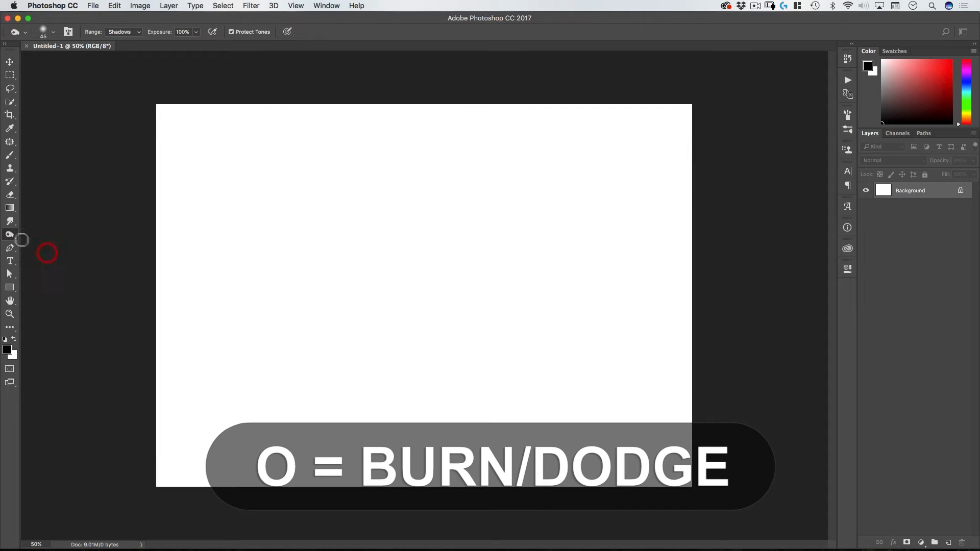
mouse_move(10, 235)
left_mouse_down()
mouse_move(40, 232)
mouse_move(10, 251)
mouse_move(41, 248)
left_mouse_up()
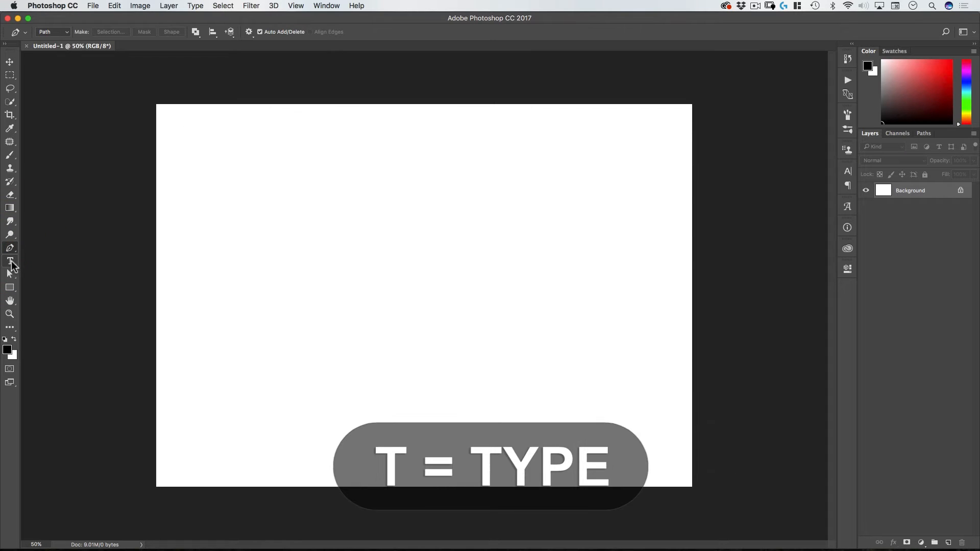
Look over the path selection, shape and hand tools, and activate the Rectangular Marquee tool
left_click_drag(9, 274, 10, 301)
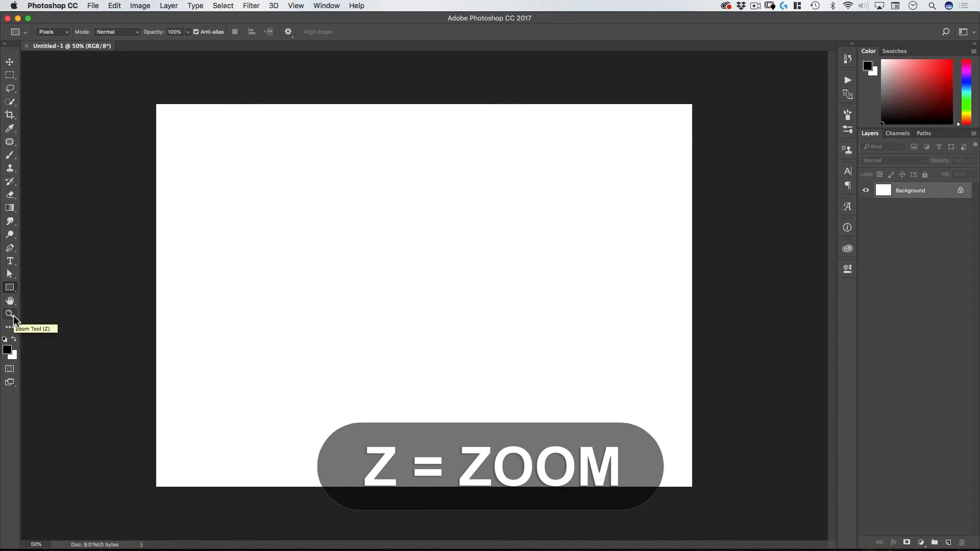
left_click(11, 75)
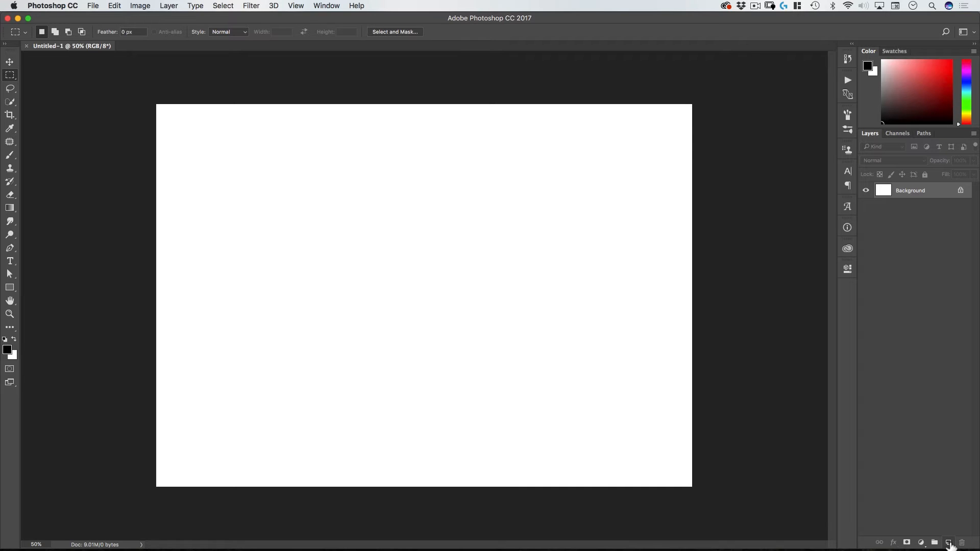
Add a new blank layer above the Background layer and delete it again
left_click(948, 543)
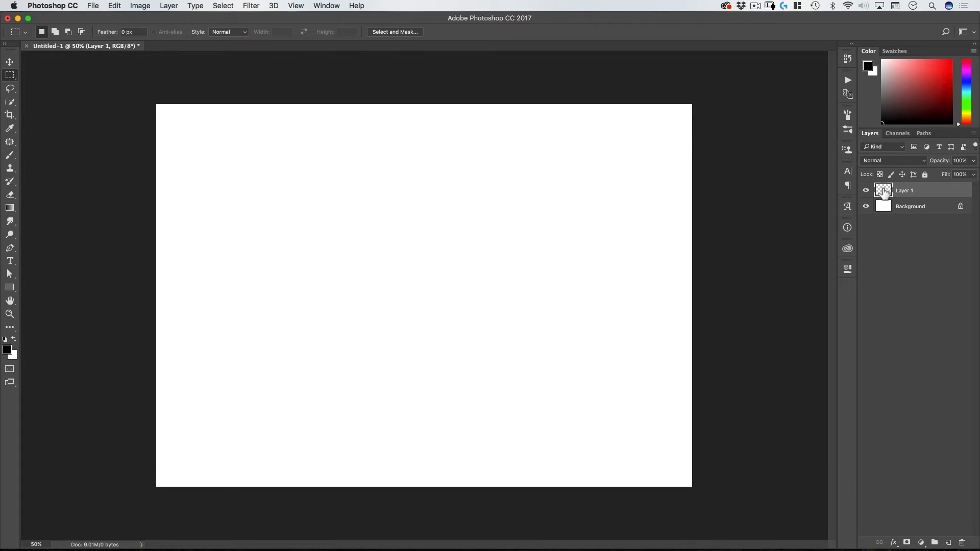
left_click_drag(893, 191, 962, 543)
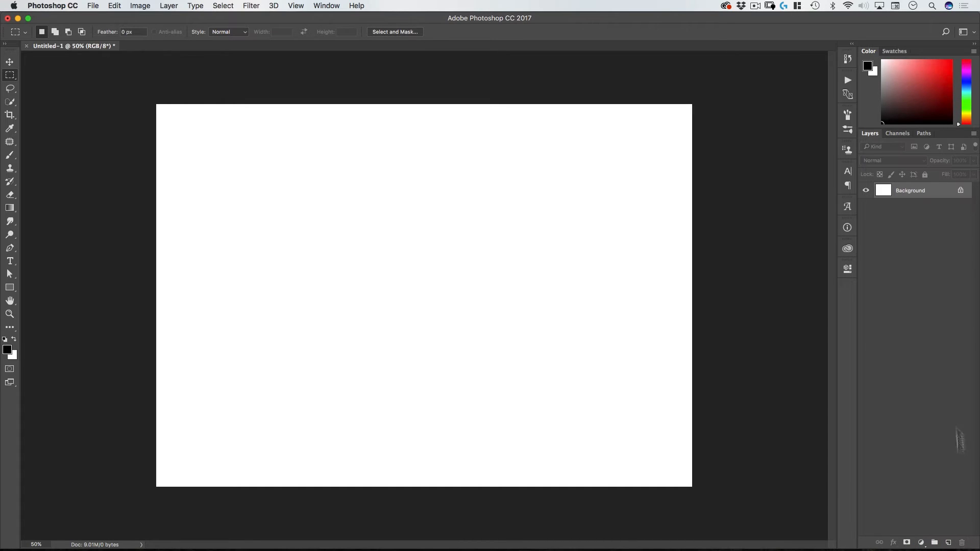
Open the settings for a new layer and look over its name, clipping mask and color options
left_click(168, 5)
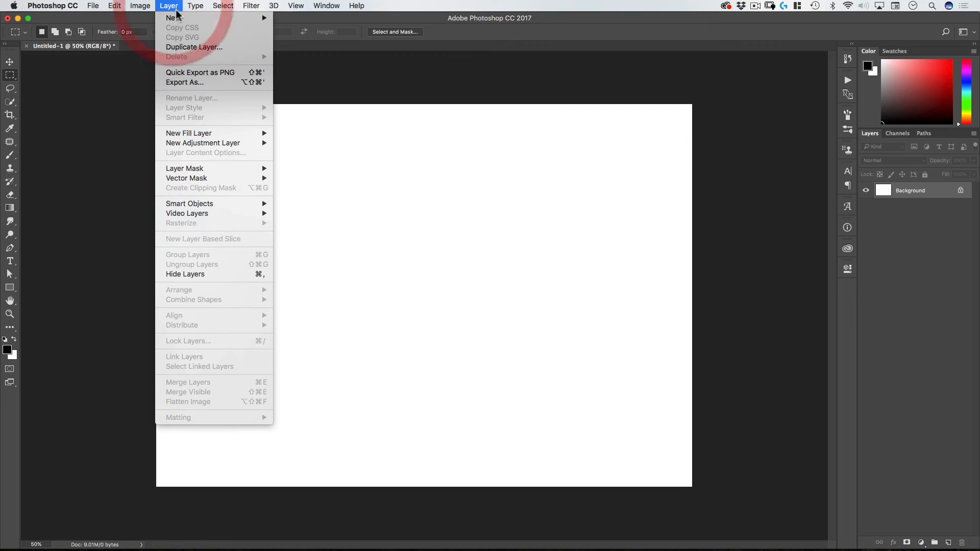
mouse_move(172, 20)
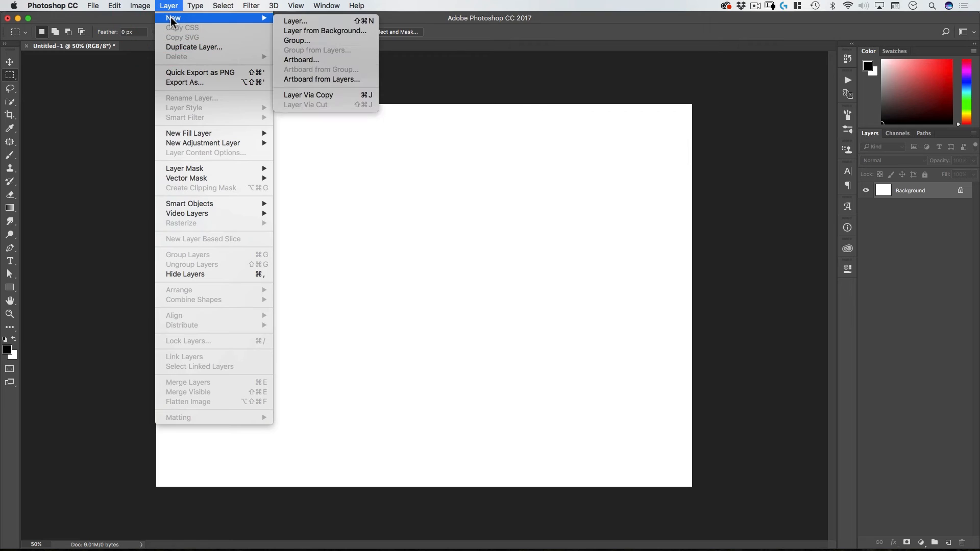
left_click(300, 22)
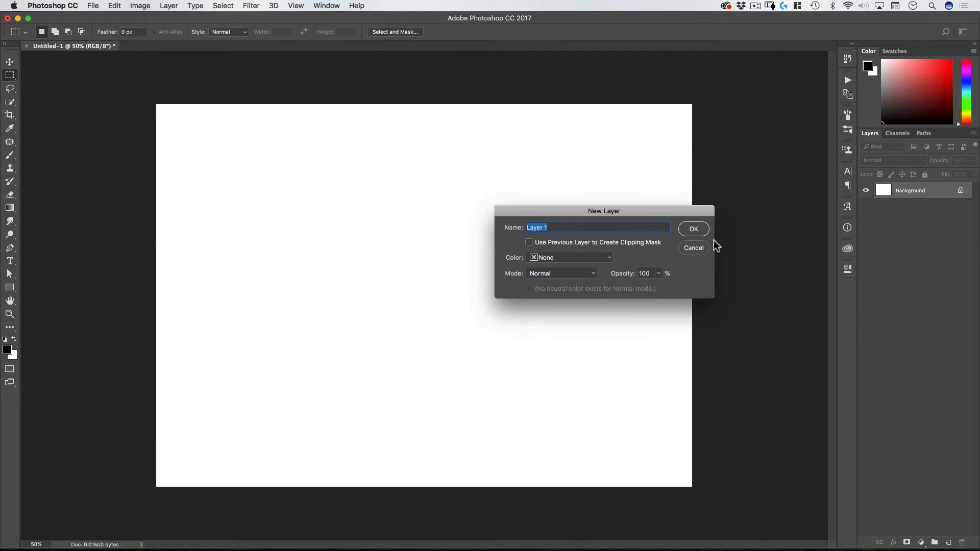
left_click_drag(666, 212, 471, 86)
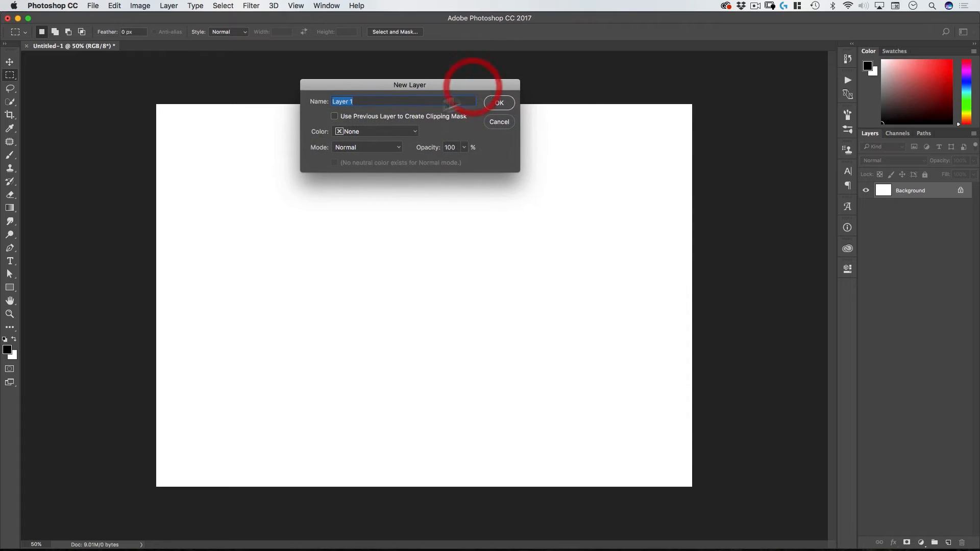
left_click_drag(352, 85, 336, 80)
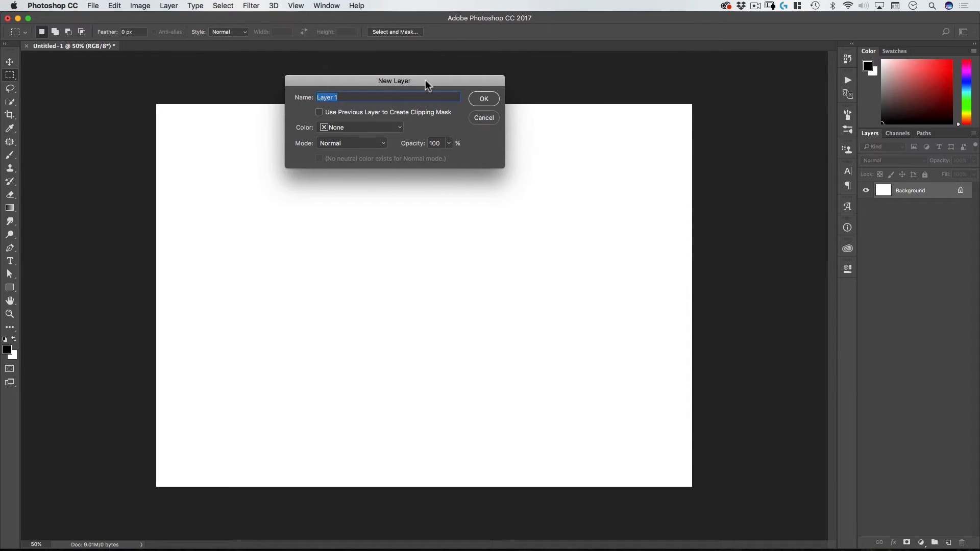
left_click_drag(428, 82, 450, 86)
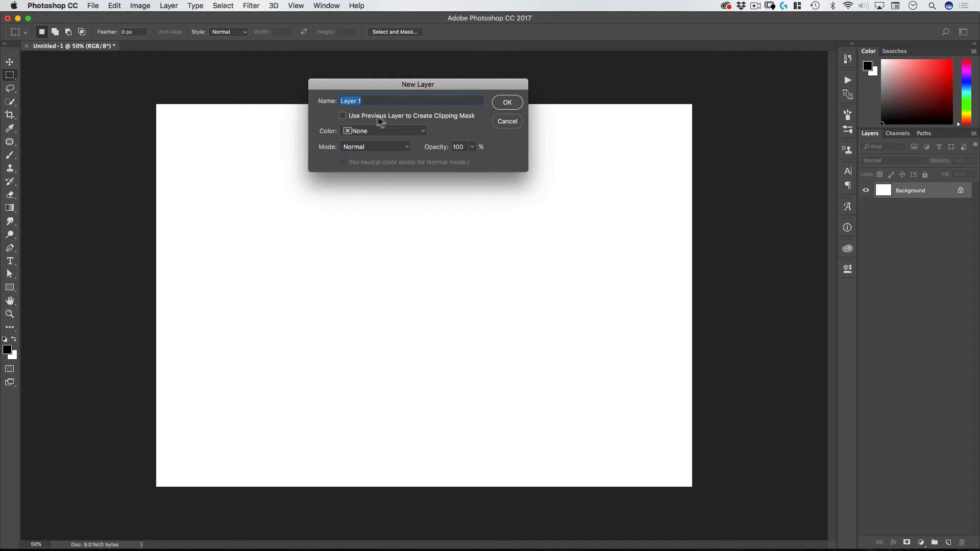
left_click_drag(412, 85, 456, 89)
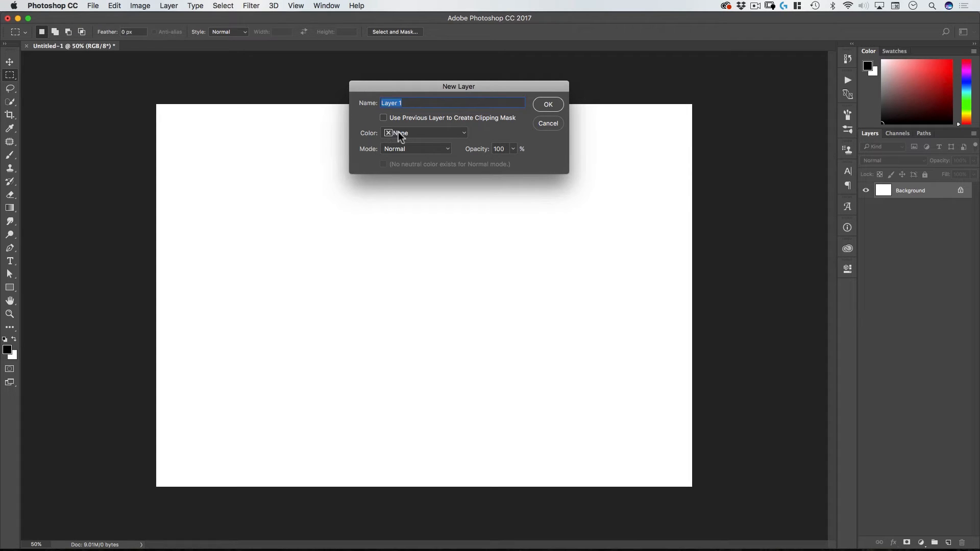
left_click_drag(423, 87, 438, 94)
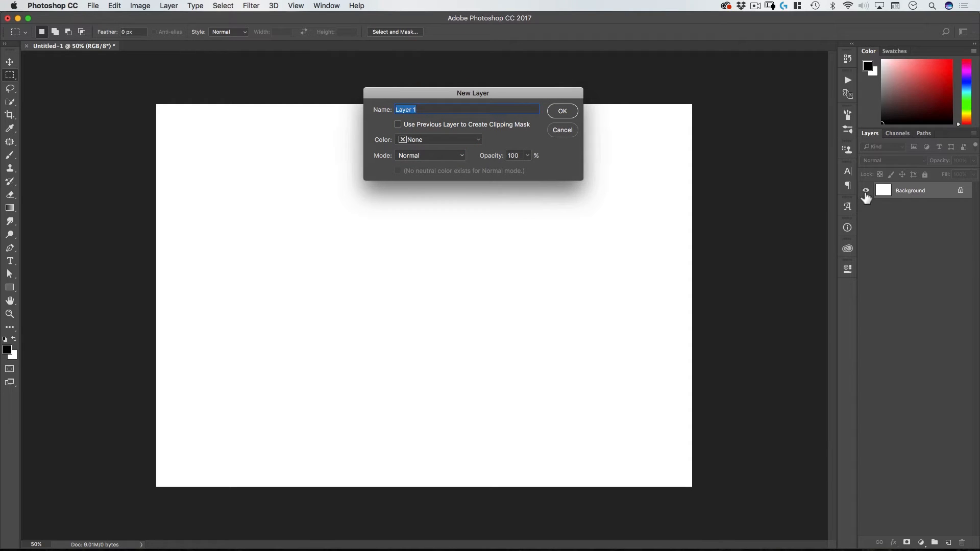
View the blending modes available for the new layer, leaving the mode at Normal
left_click(412, 156)
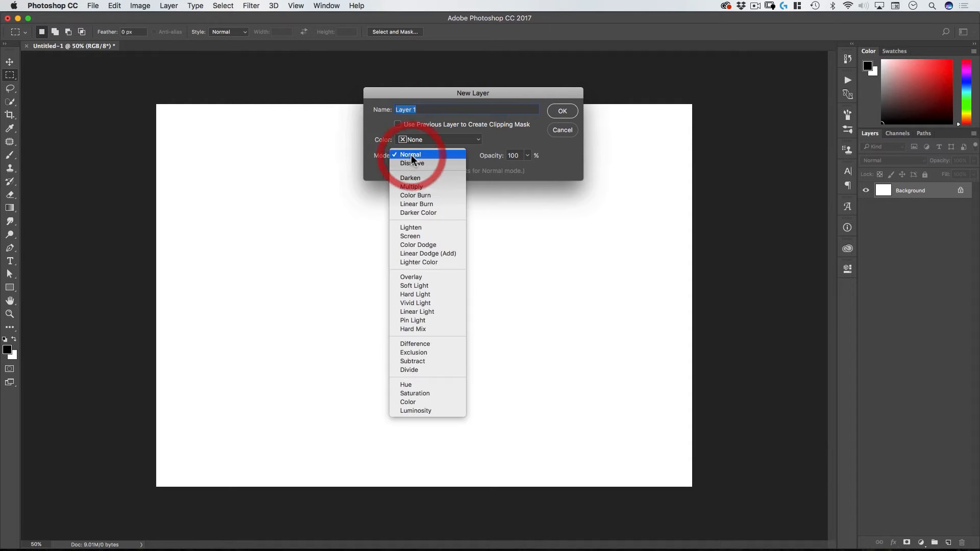
left_click(383, 157)
left_click(433, 156)
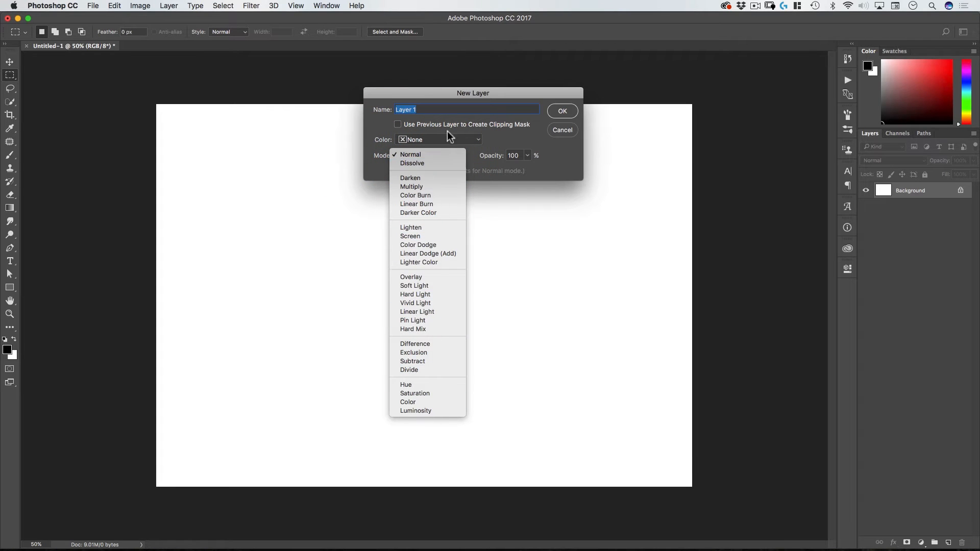
left_click(461, 96)
left_click_drag(461, 95, 499, 110)
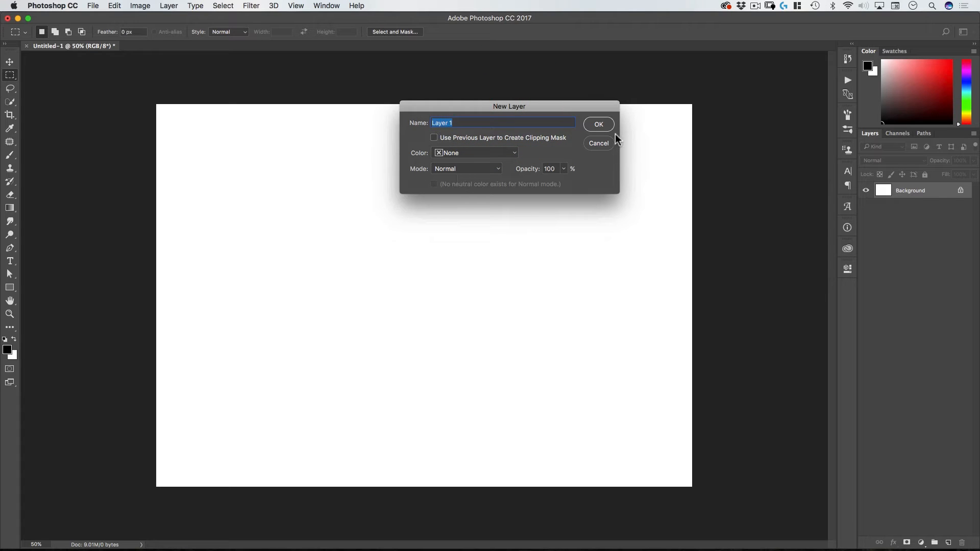
Create the new layer with Normal mode and 100% opacity, and delete it again
left_click(563, 169)
left_click(565, 170)
left_click(599, 124)
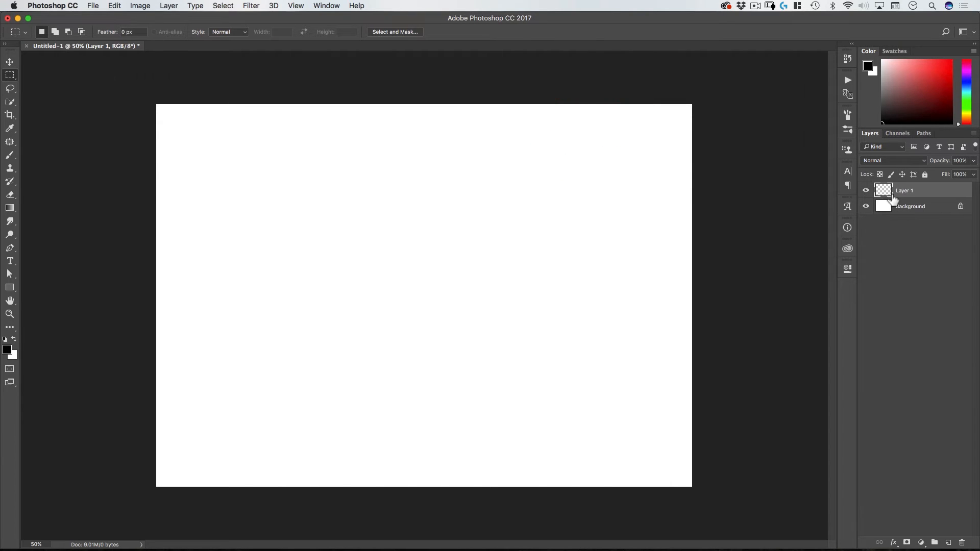
left_click_drag(891, 198, 962, 543)
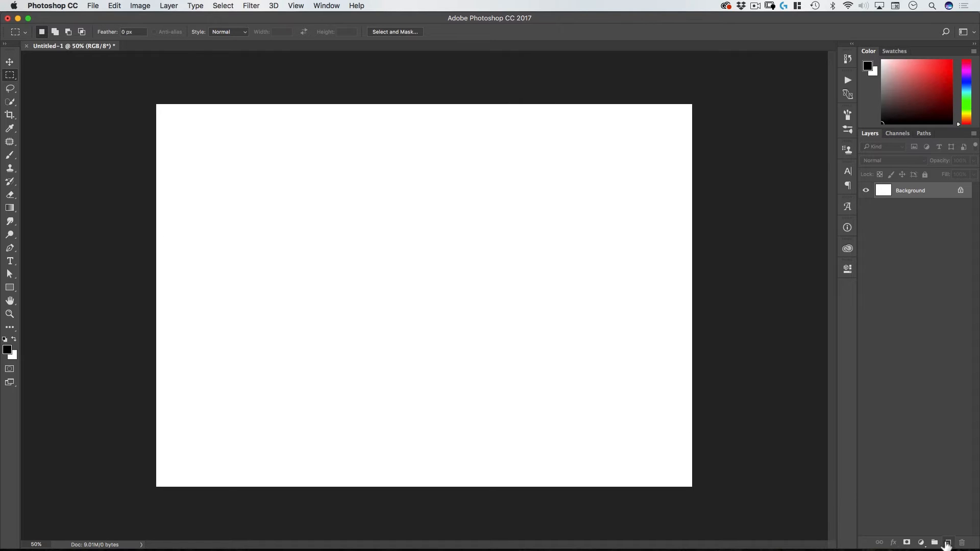
Add a blank layer above the Background and fill it with the black foreground color in Normal mode at 100% opacity
left_click(948, 543)
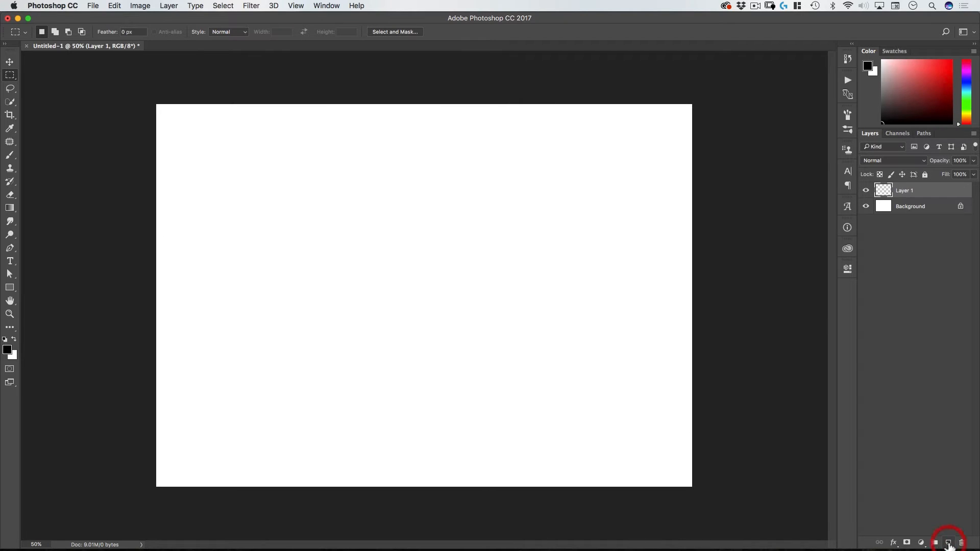
left_click(115, 8)
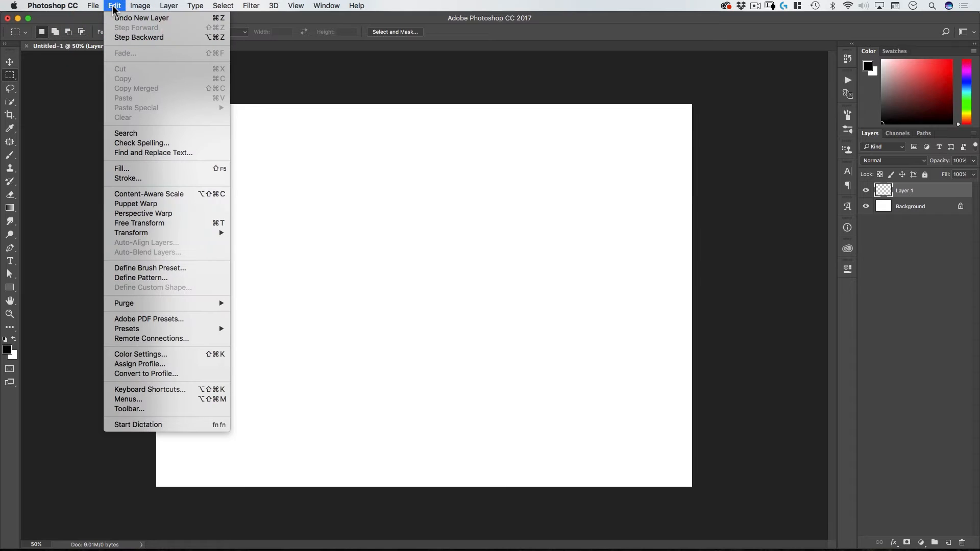
left_click(122, 172)
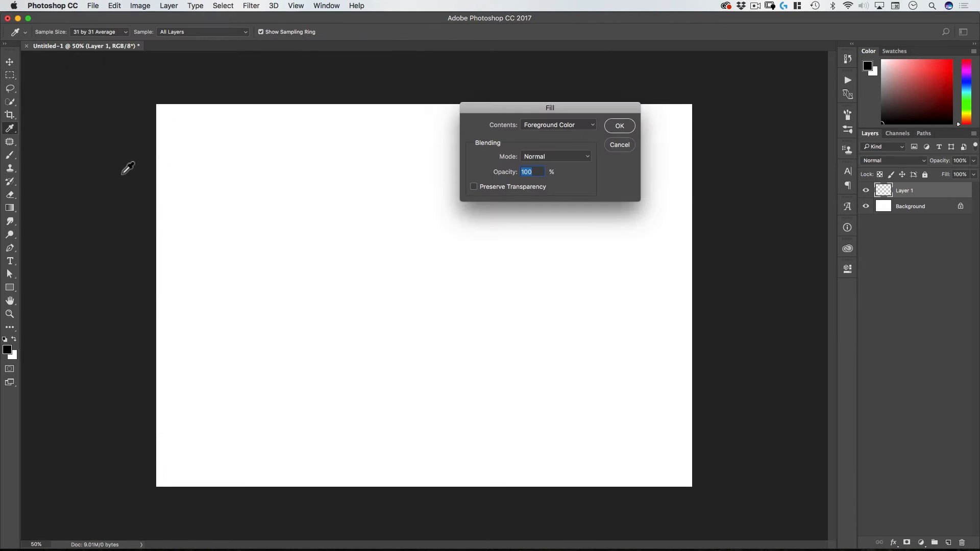
left_click_drag(534, 99, 409, 74)
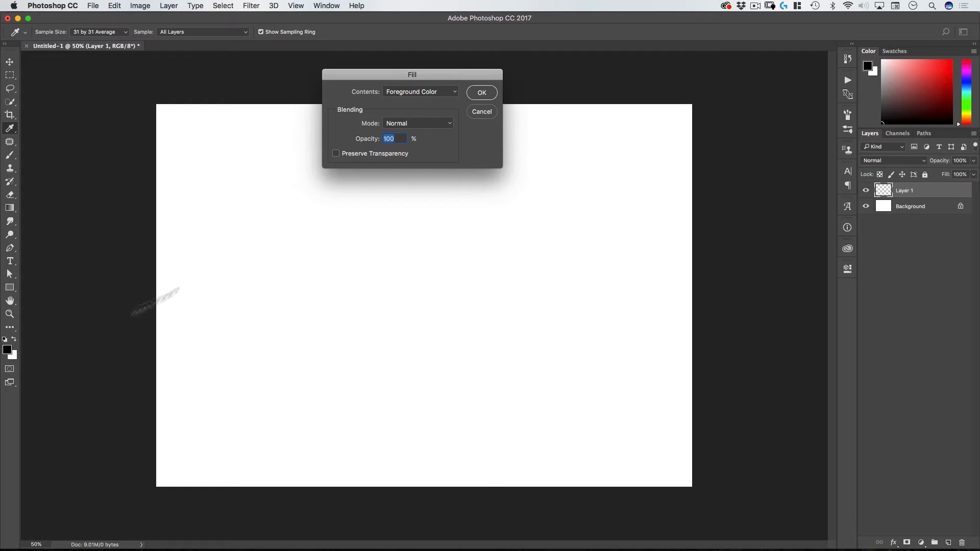
left_click_drag(428, 74, 460, 78)
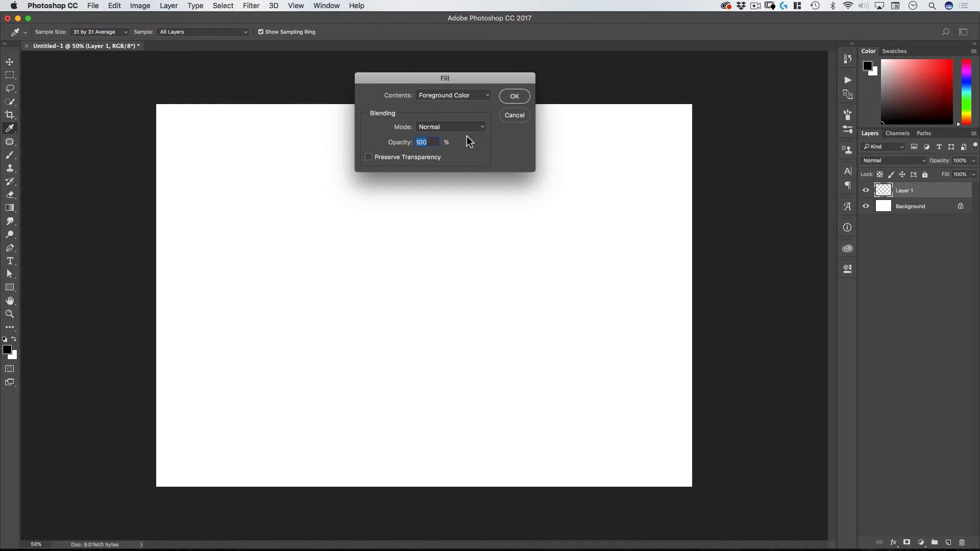
left_click(514, 97)
key("m")
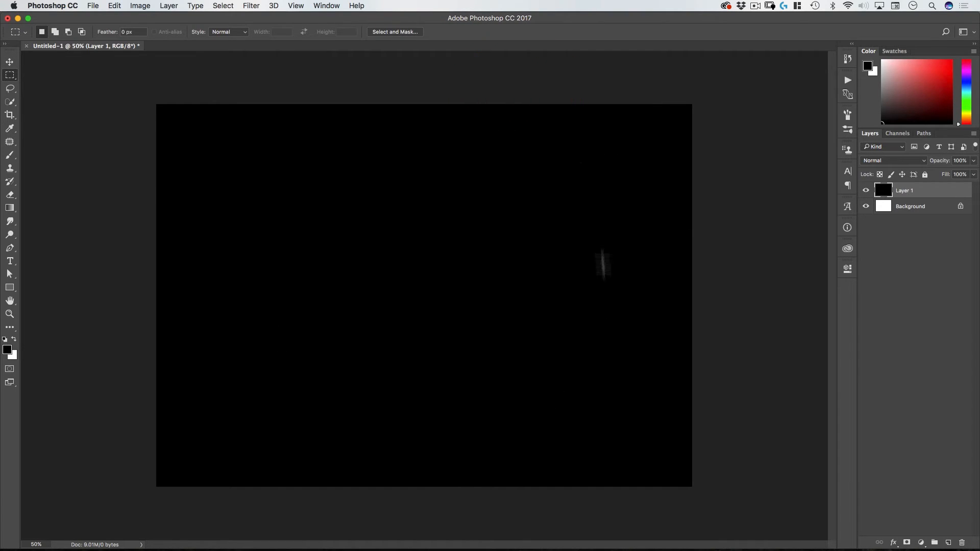
Enlarge the color selection area and change the foreground color to red and then to a bright blue
left_click(951, 60)
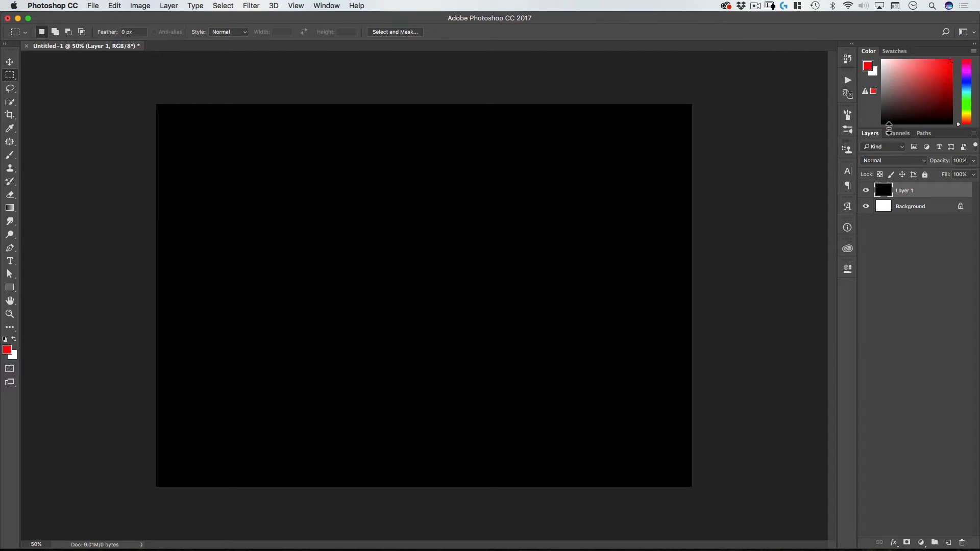
left_click_drag(885, 129, 885, 158)
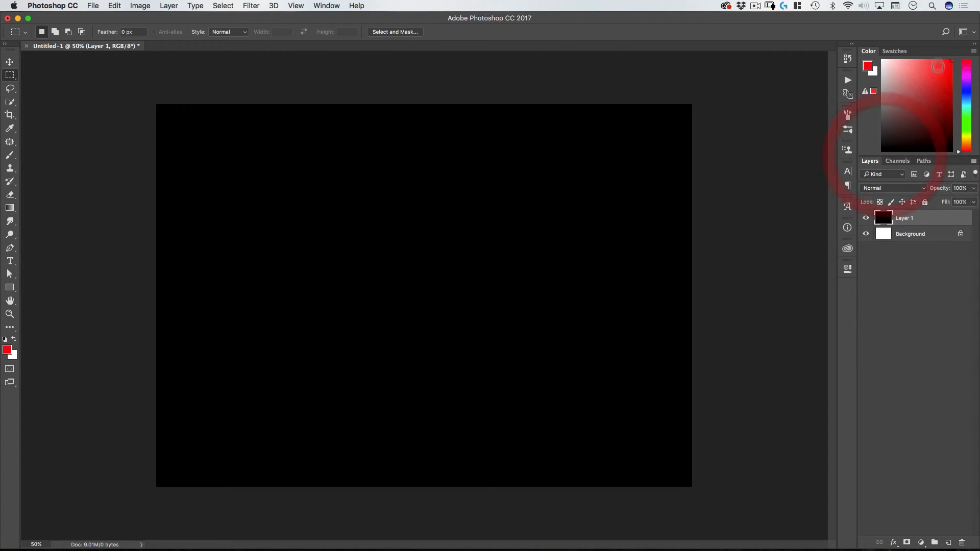
left_click(5, 352)
mouse_move(473, 258)
left_mouse_down()
mouse_move(433, 287)
mouse_move(396, 275)
left_mouse_up()
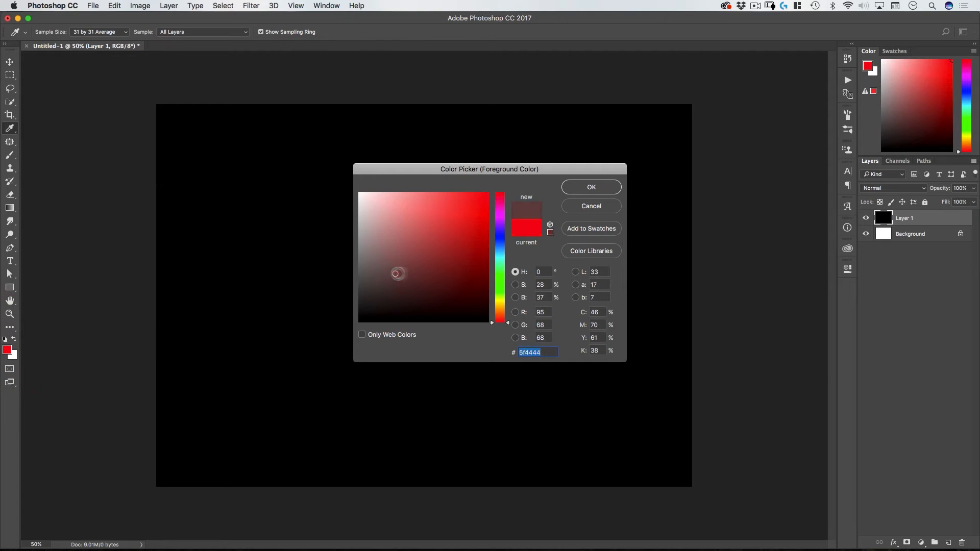
left_click_drag(500, 212, 500, 242)
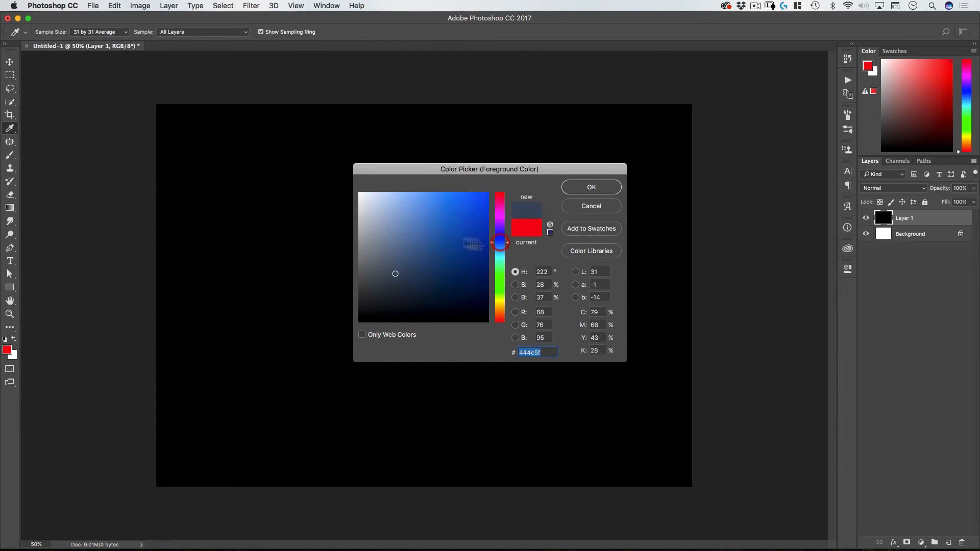
left_click(591, 187)
key("m")
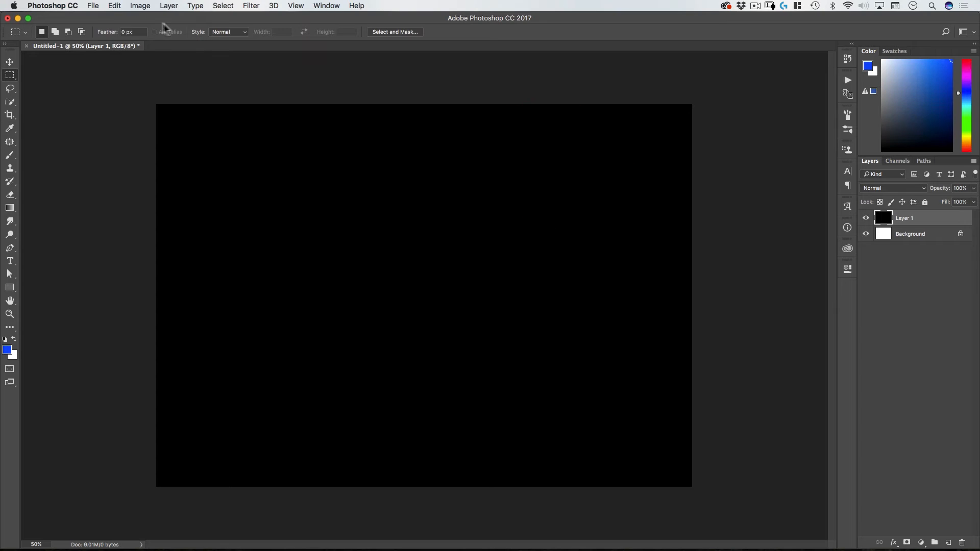
Fill Layer 1 with the bright blue foreground color
left_click(113, 6)
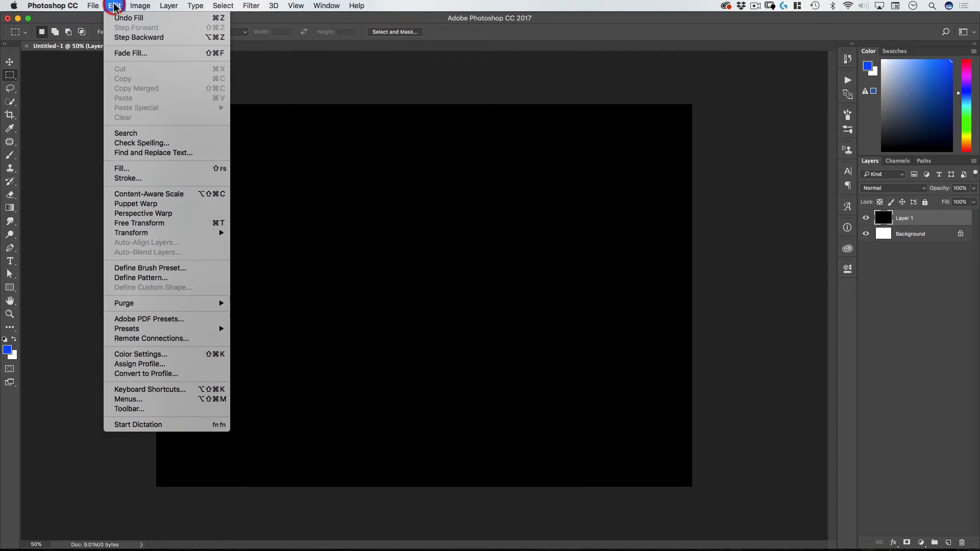
left_click(145, 167)
left_click(522, 96)
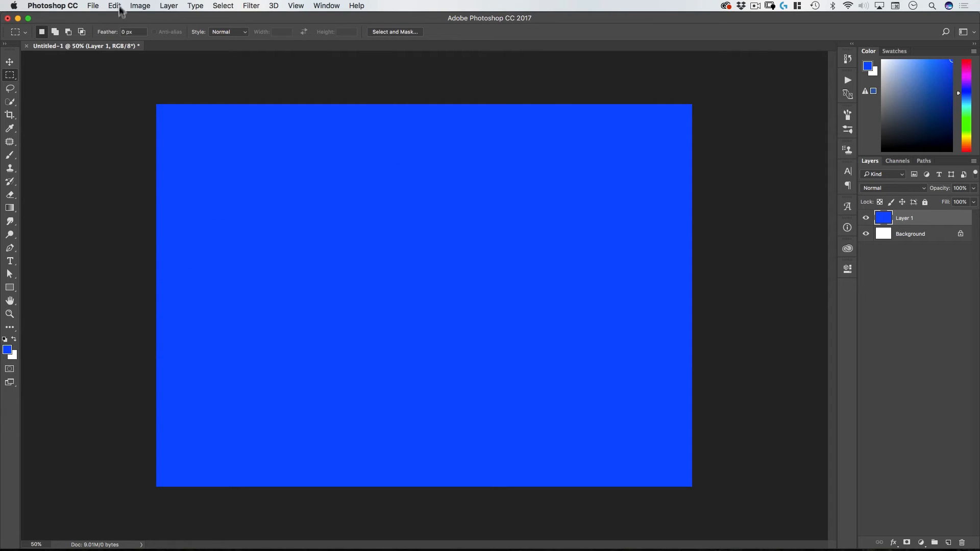
Set the foreground color to magenta #ff00e4 and fill Layer 1 with it
left_click(7, 350)
left_click(501, 211)
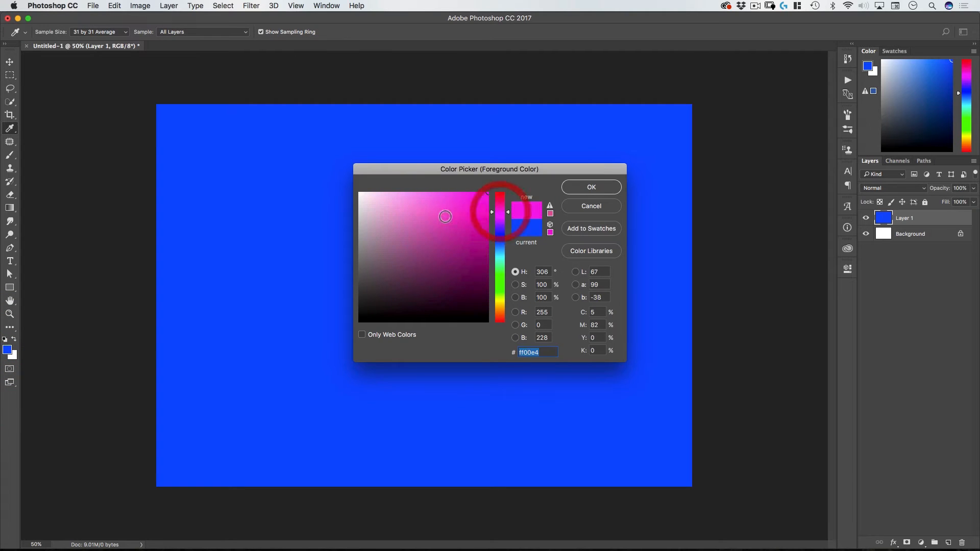
left_click(591, 187)
key("m")
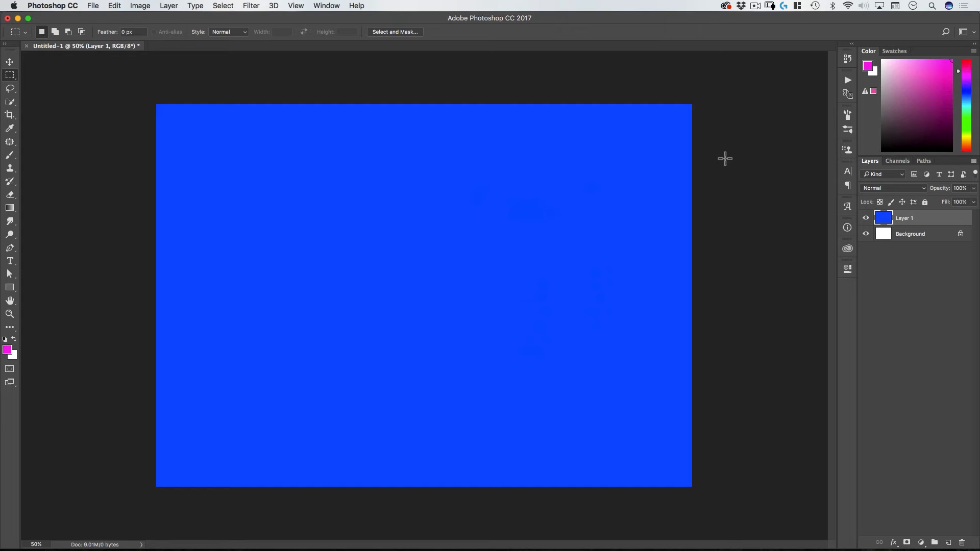
key("alt")
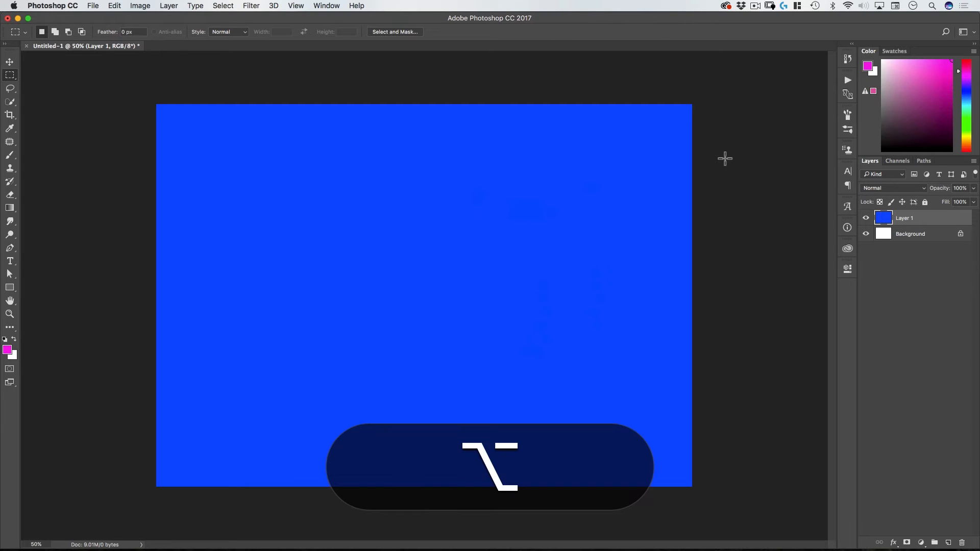
key("alt+BackSpace")
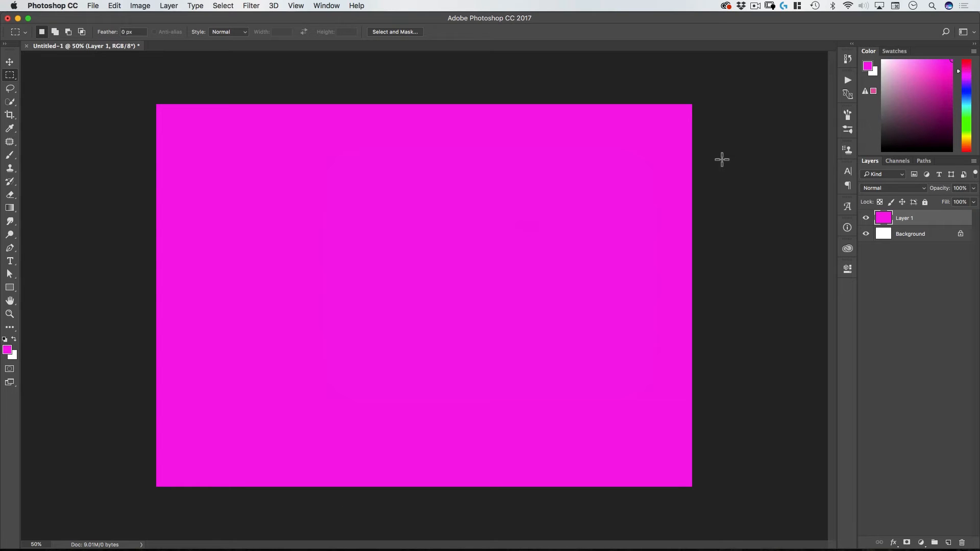
key("alt")
key("alt+BackSpace")
Set the background color to bright green #12ff00 and fill Layer 1 with it
left_click(14, 356)
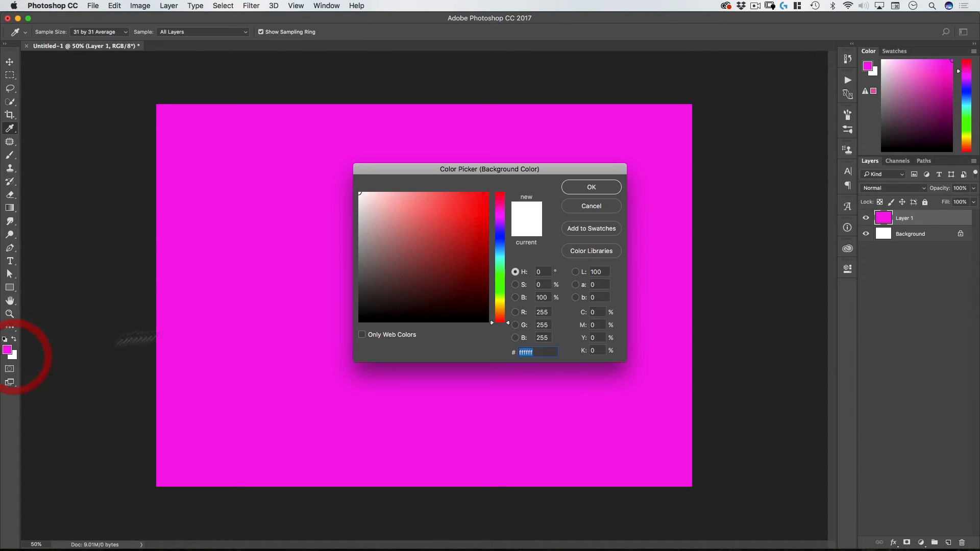
left_click(500, 281)
left_click(485, 195)
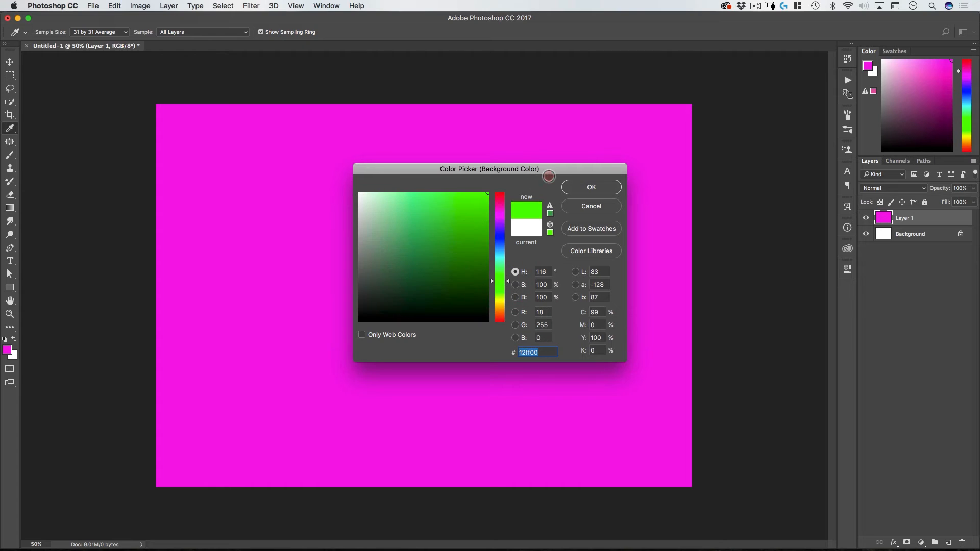
left_click(591, 187)
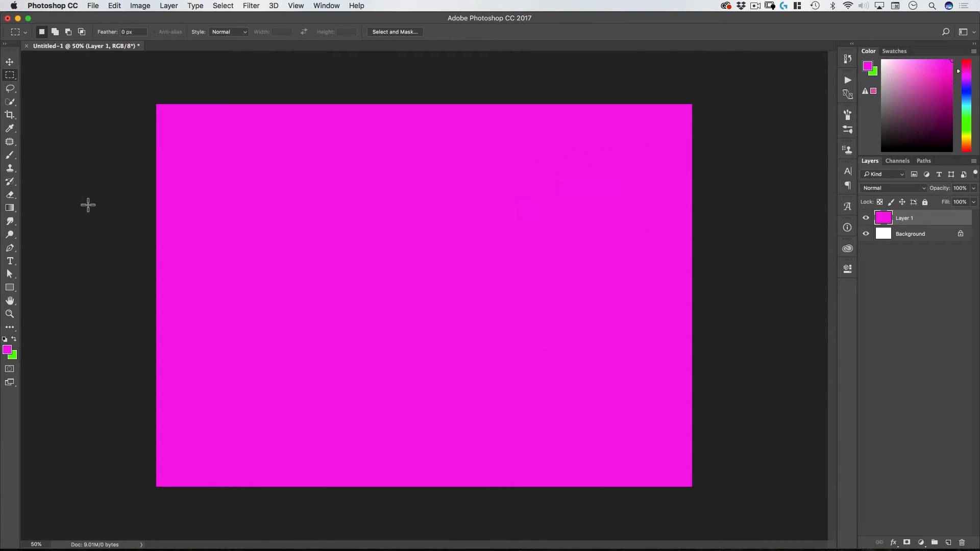
key("super")
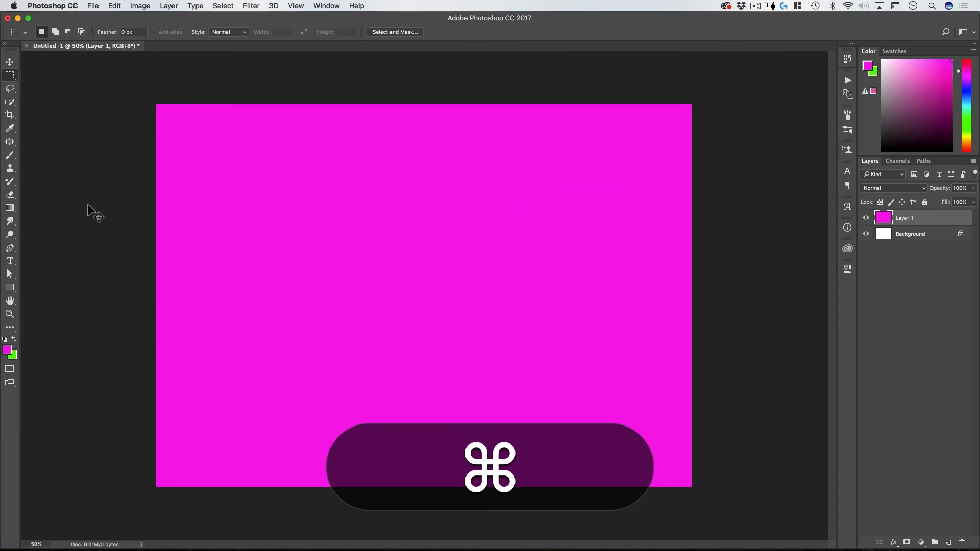
key("super+BackSpace")
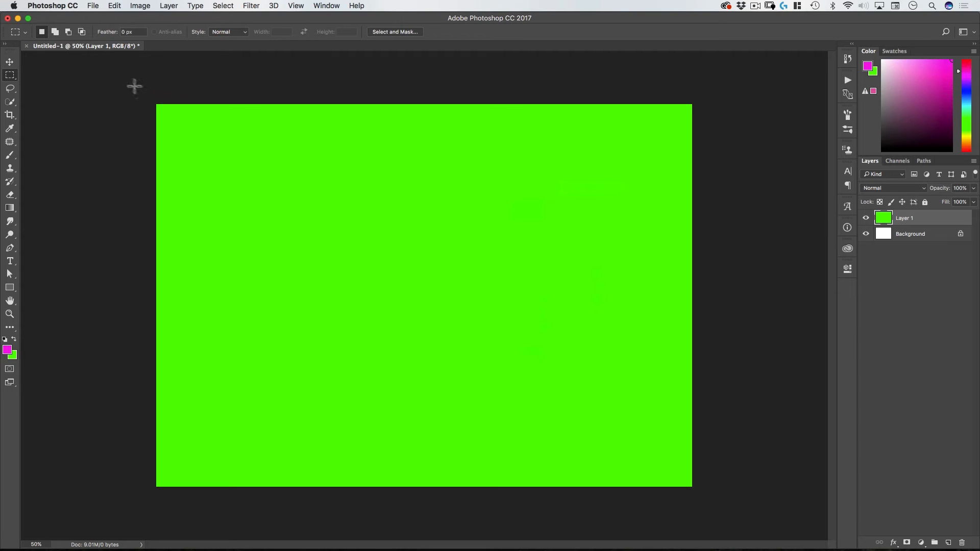
Select a rectangle in the middle of the green canvas, invert the selection, and delete everything outside the rectangle on Layer 1
left_click_drag(134, 86, 385, 309)
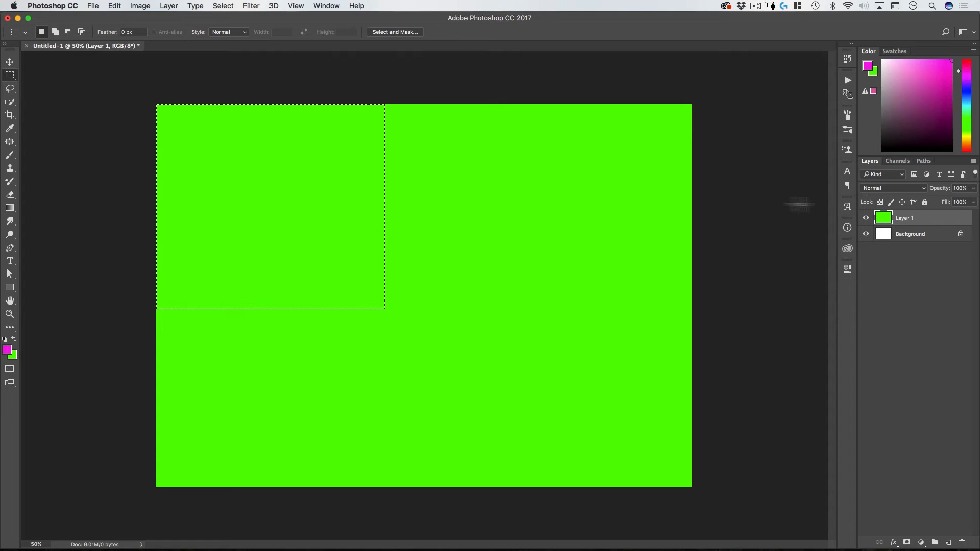
left_click(630, 187)
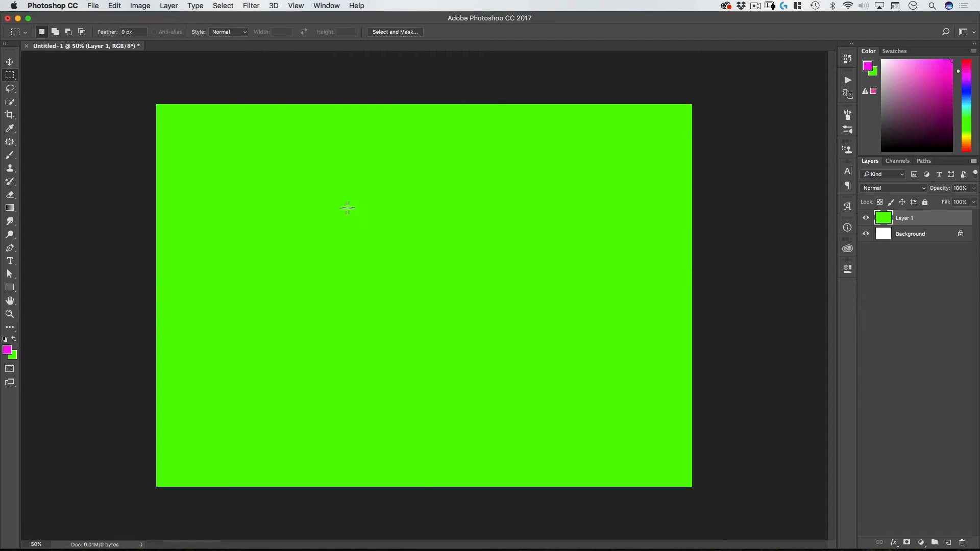
left_click_drag(320, 180, 525, 331)
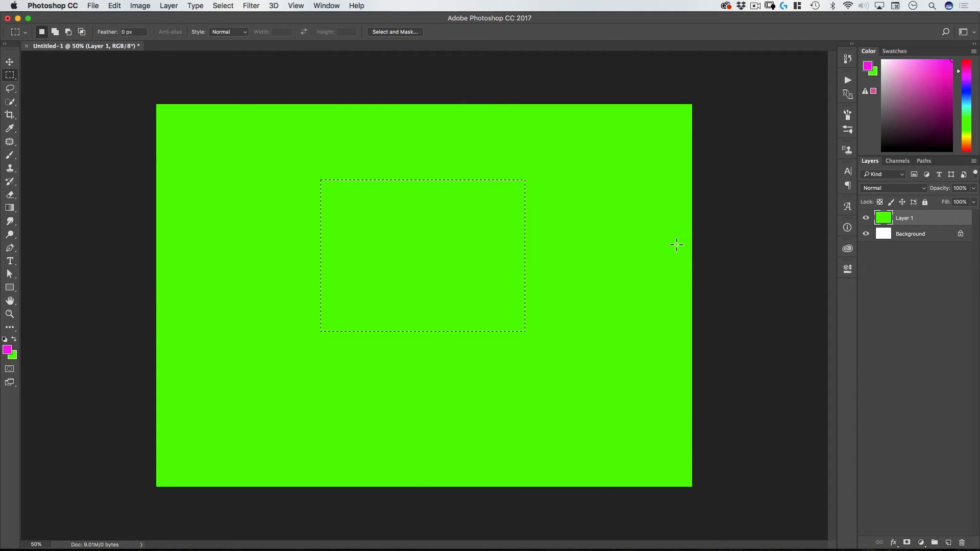
key("shift+super+i")
key("shift+super+BackSpace")
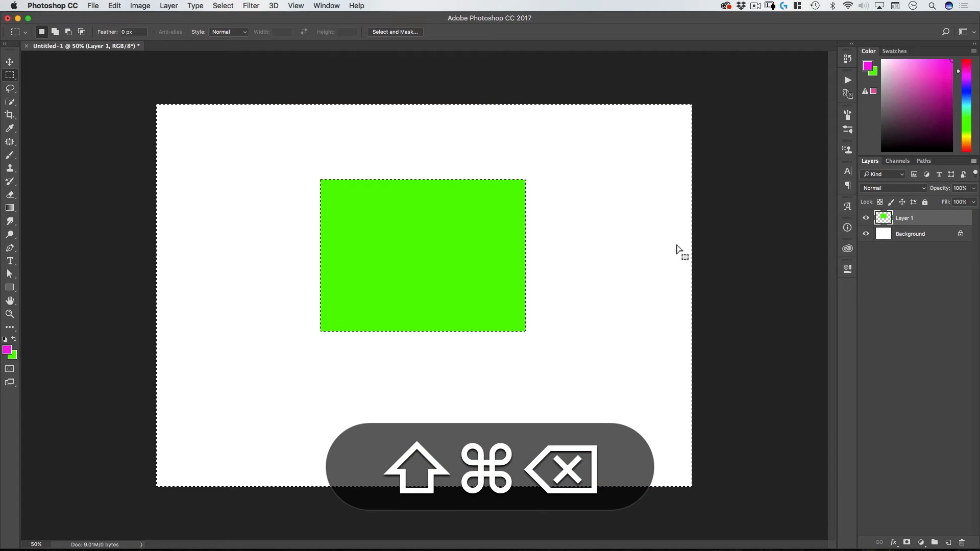
left_click(574, 72)
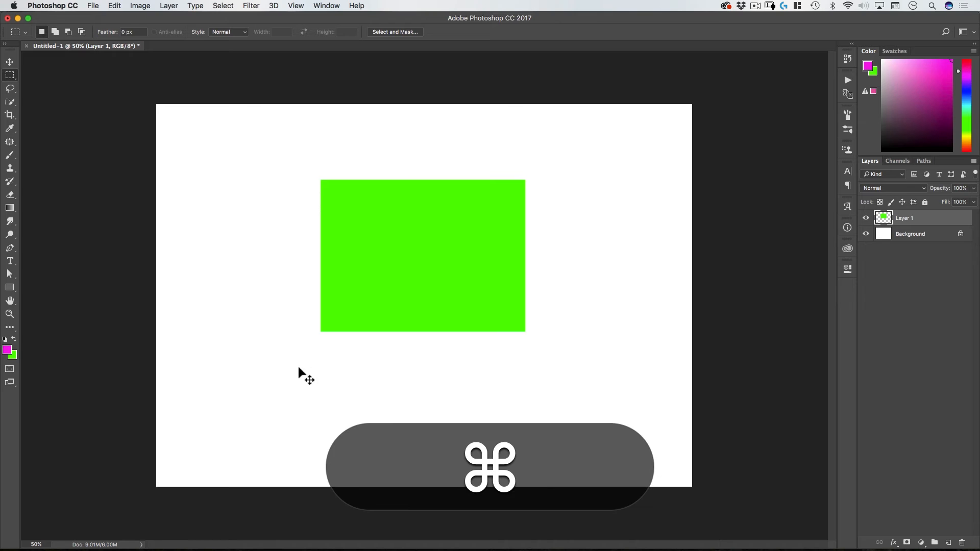
Undo the deletion around the green rectangle and clear the selection
key("alt+super+z")
key("alt+super+z")
left_click(328, 87)
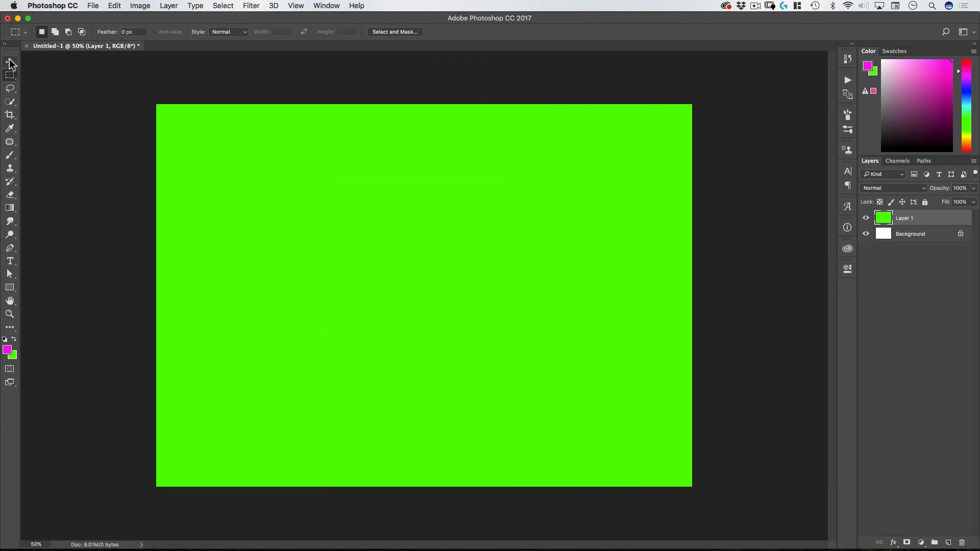
Cut Layer 1 down to a soft-edged circle by inverting a 20 px feathered elliptical selection, deleting the surrounding green, and deselecting
key("m")
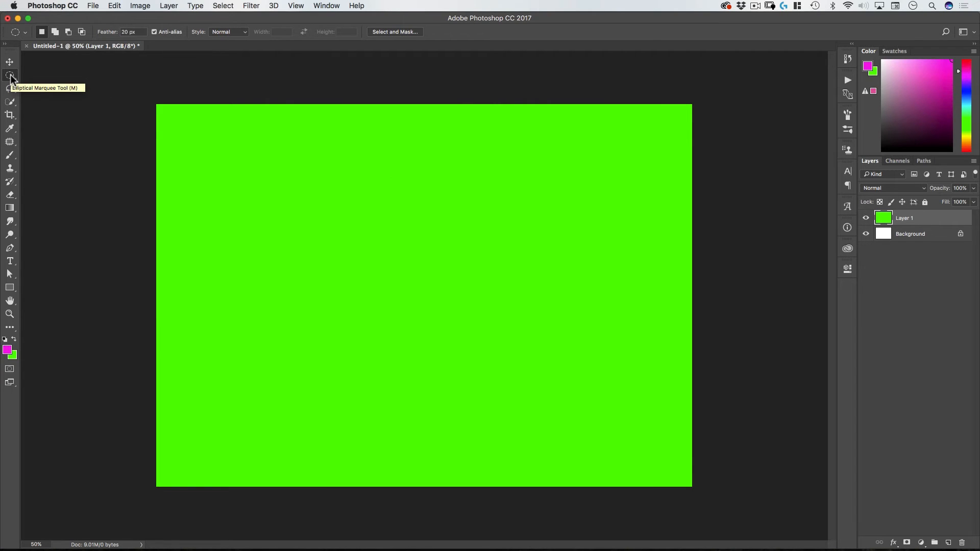
left_click_drag(330, 193, 525, 392)
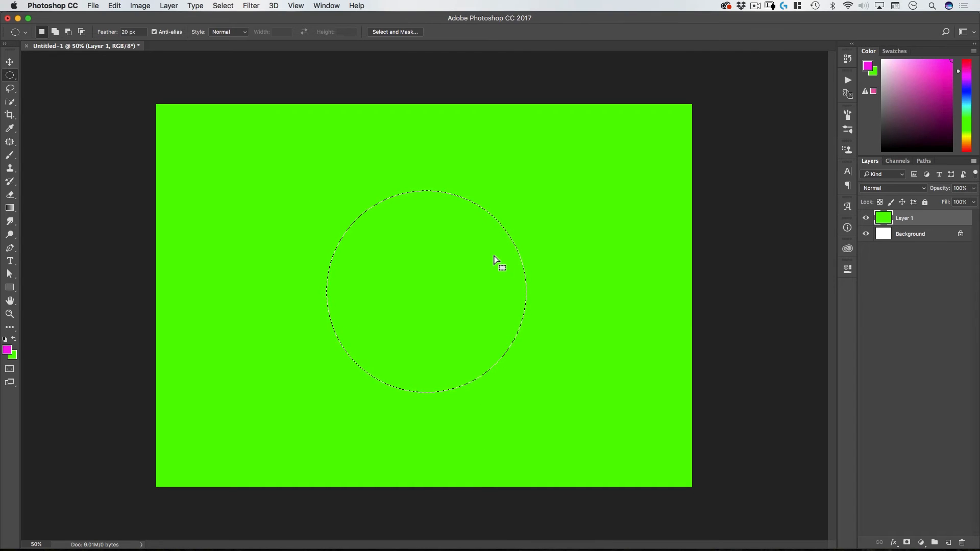
left_click(168, 5)
mouse_move(223, 6)
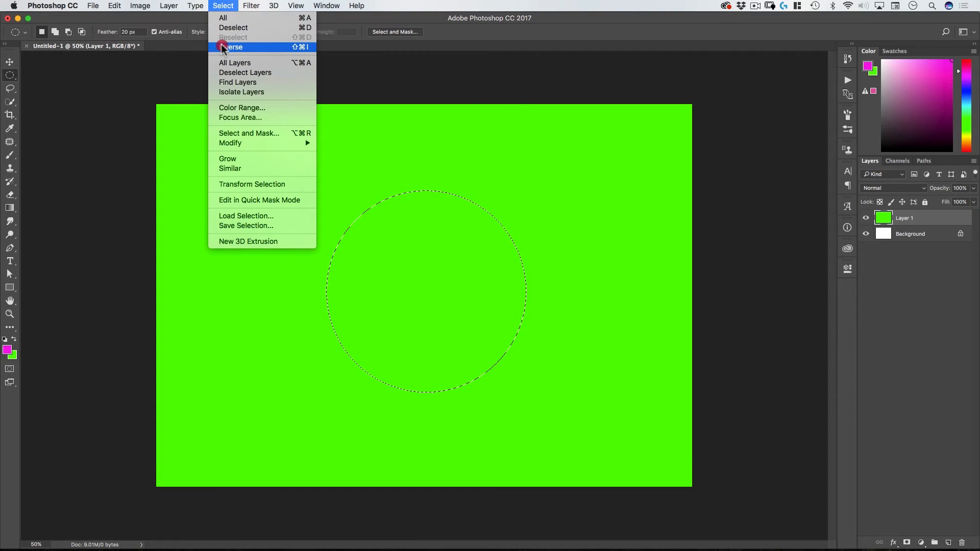
left_click(224, 6)
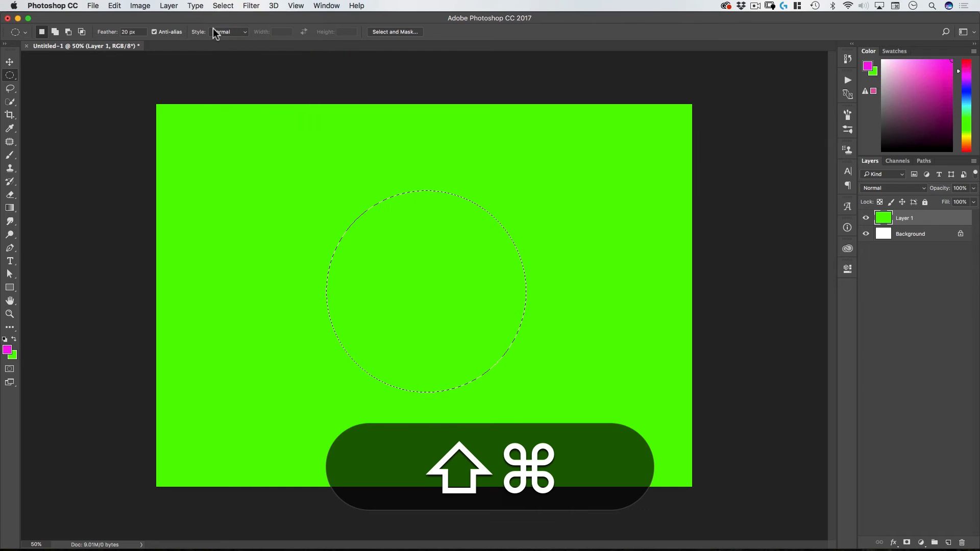
key("shift+super+i")
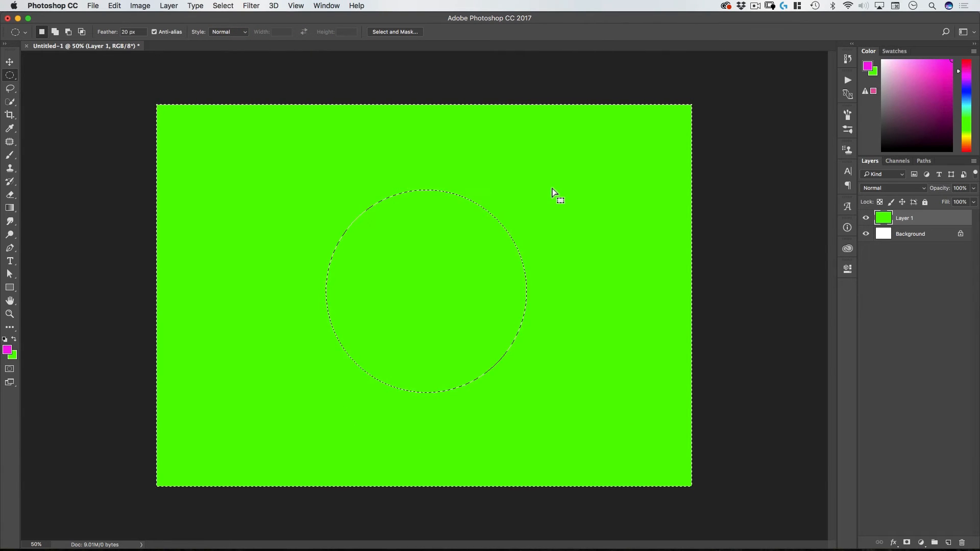
key("BackSpace")
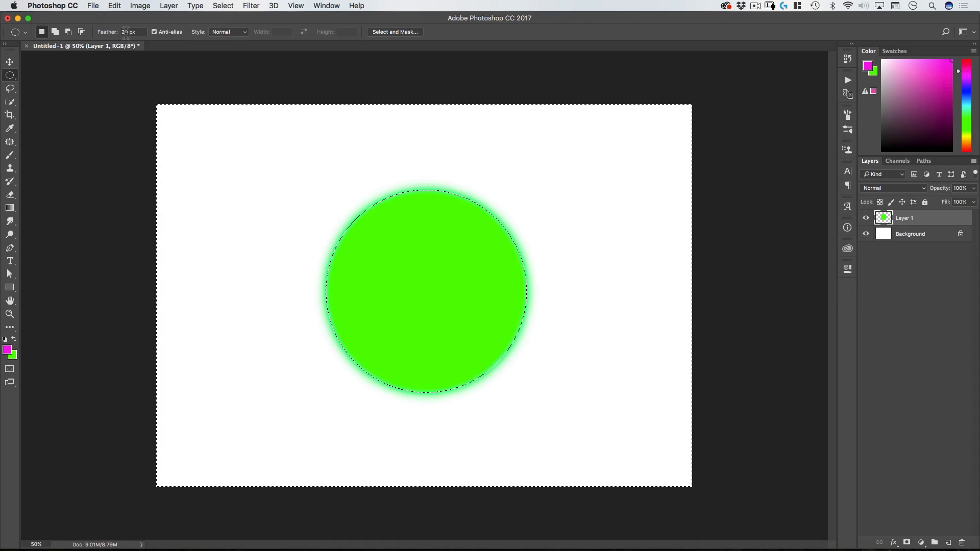
left_click(331, 70)
Move the green circle to the canvas center and toggle Layer 1's visibility off and on
key("v")
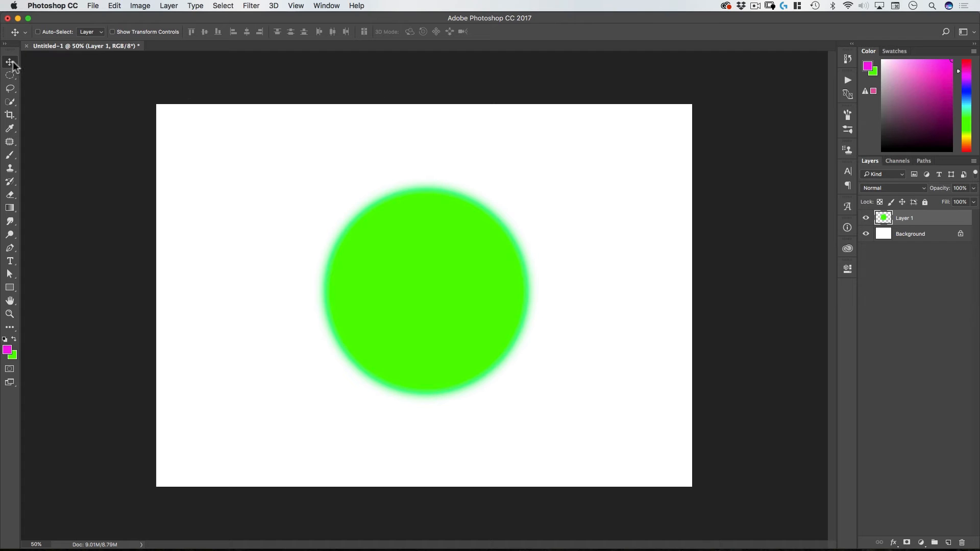
mouse_move(400, 276)
left_mouse_down()
mouse_move(459, 265)
mouse_move(218, 263)
mouse_move(400, 271)
left_mouse_up()
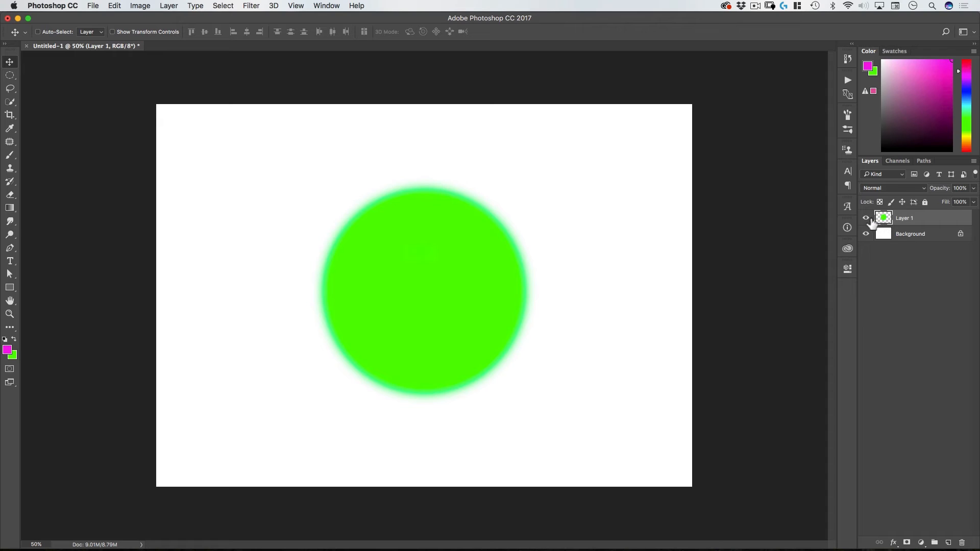
left_click(867, 219)
left_click(867, 220)
Set the foreground color to dark gray #606060 and fill the Background layer with it
left_click(882, 236)
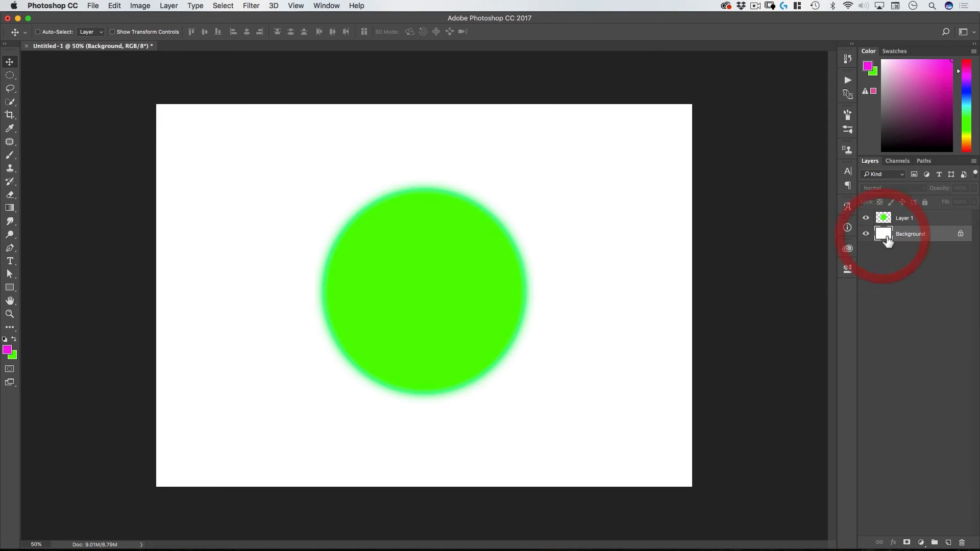
left_click(8, 351)
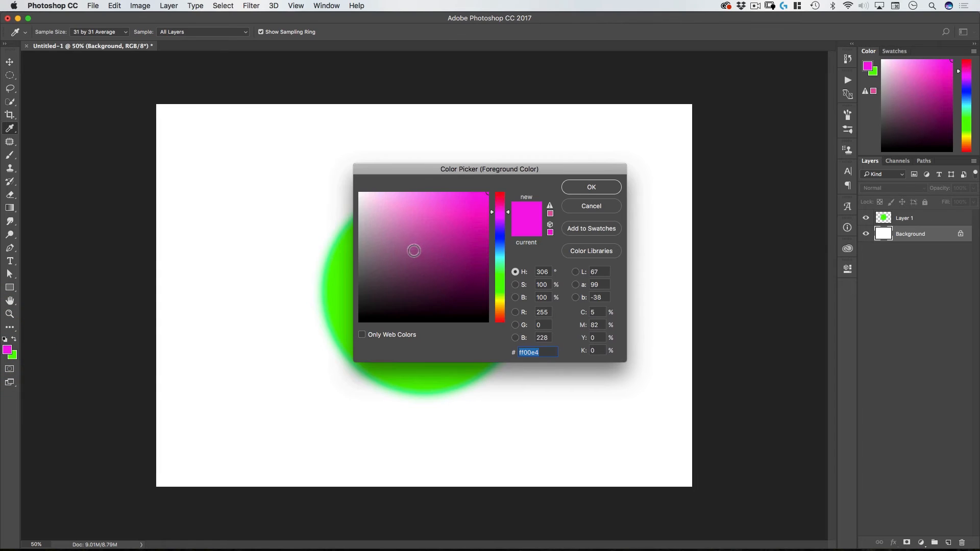
left_click(368, 276)
left_click_drag(368, 276, 354, 275)
left_click(602, 188)
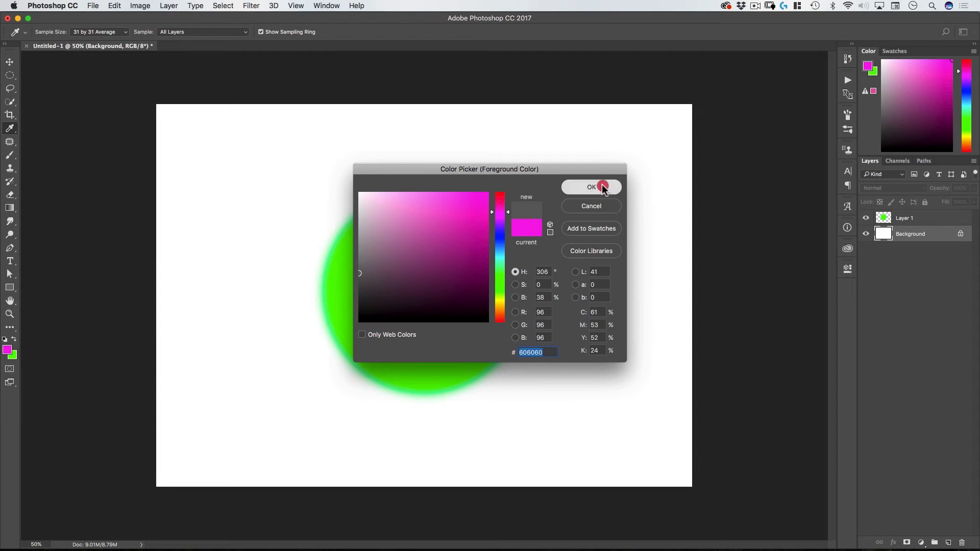
key("v")
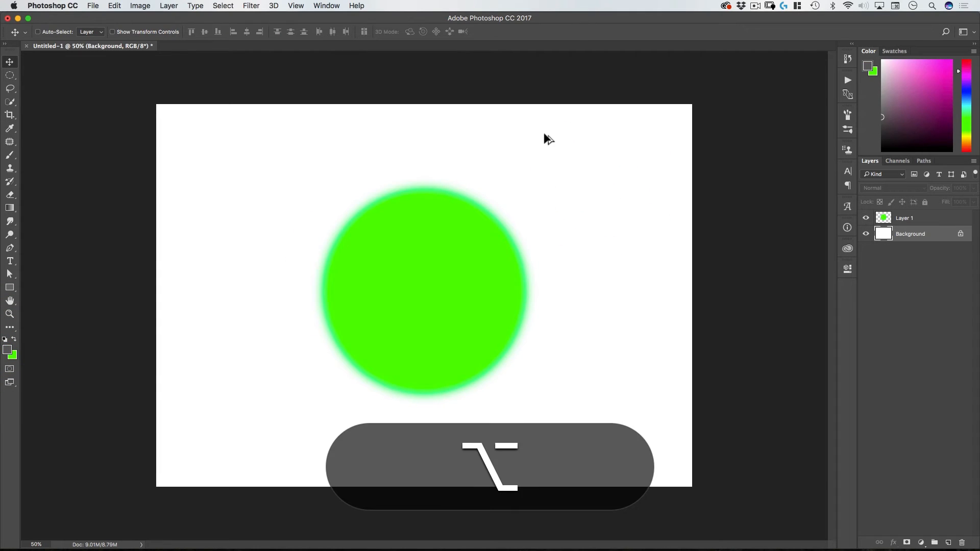
key("alt+BackSpace")
Select Layer 1 and change the foreground color to magenta
left_click(919, 219)
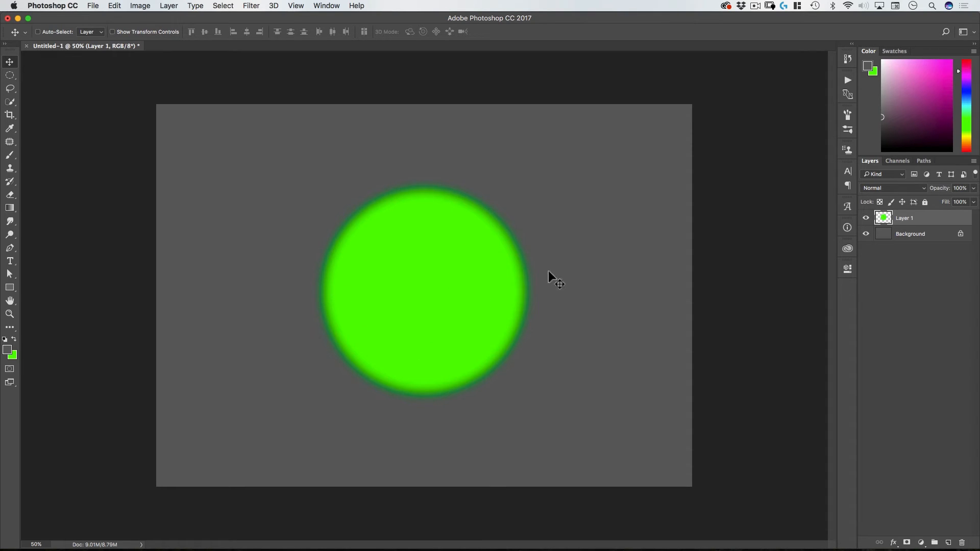
left_click(8, 350)
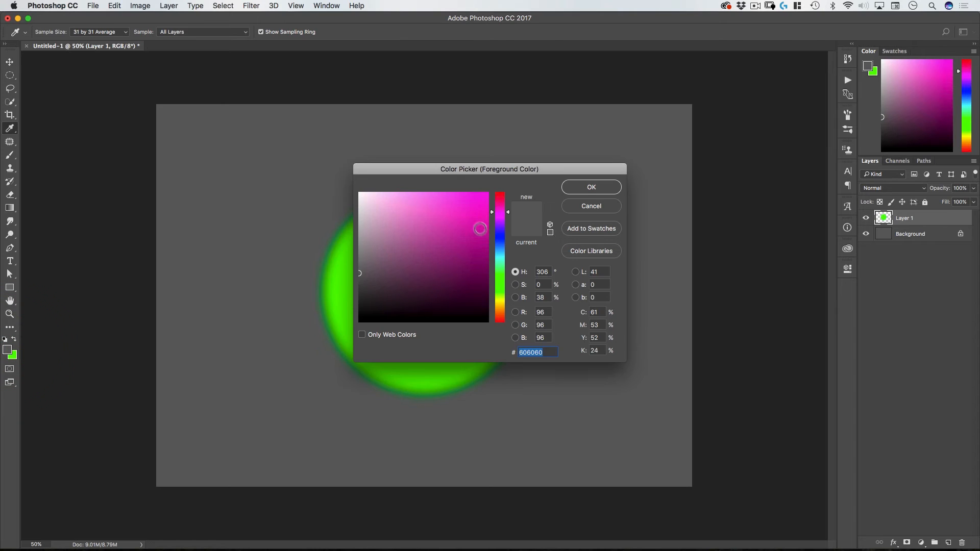
left_click(591, 187)
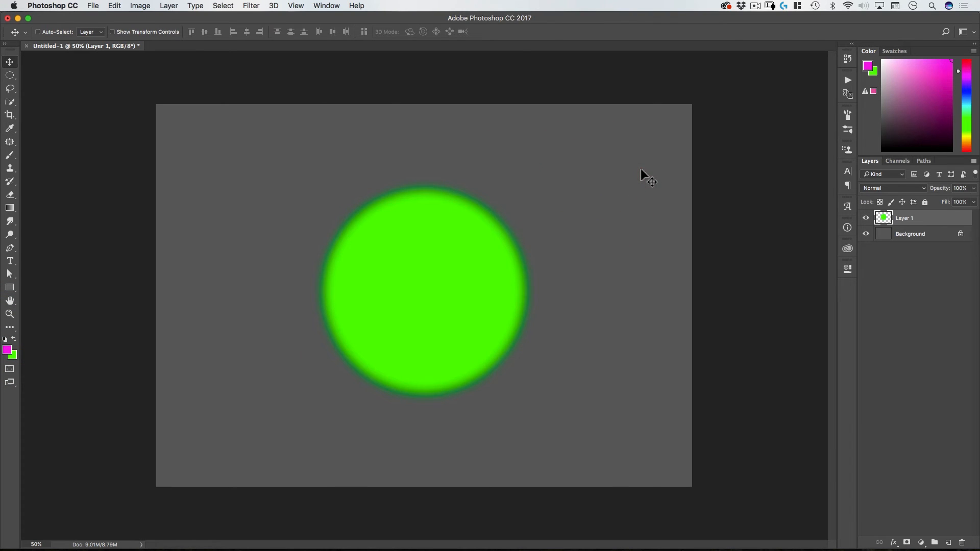
Fill all of Layer 1 with the magenta foreground color and undo the fill
key("alt")
key("alt+BackSpace")
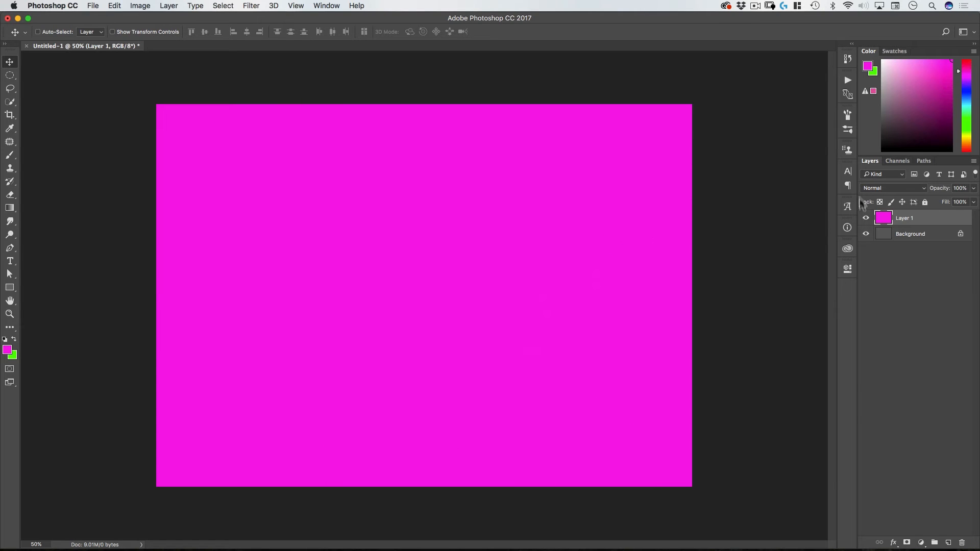
left_click(114, 5)
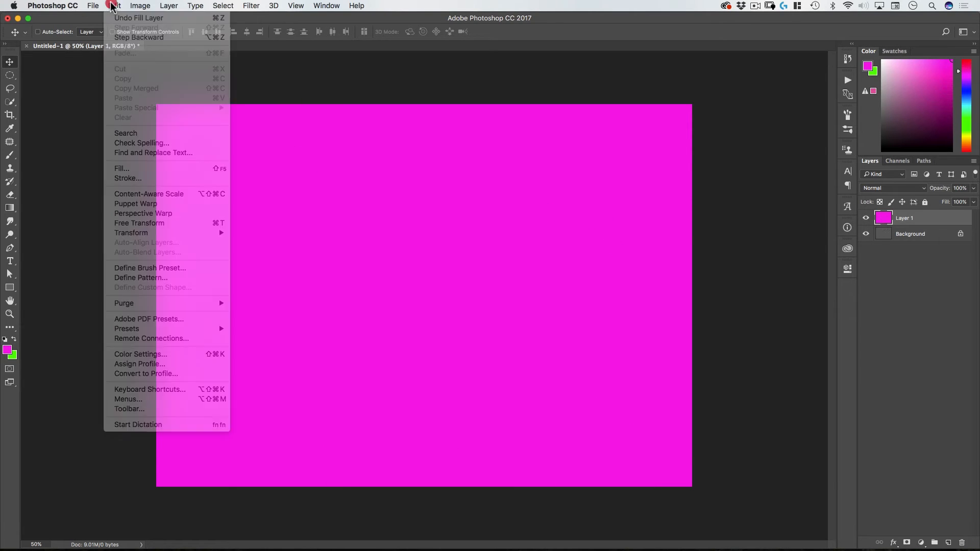
left_click(115, 19)
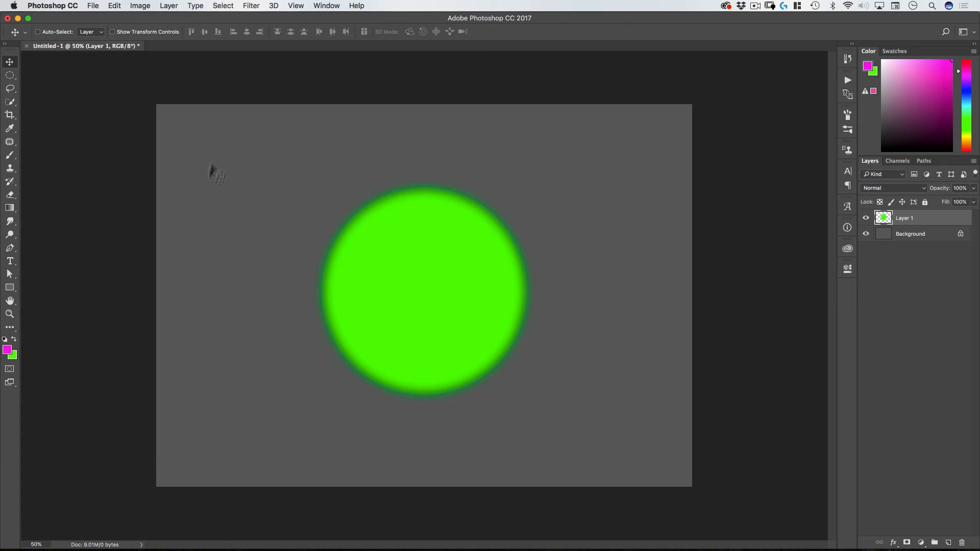
left_click(114, 6)
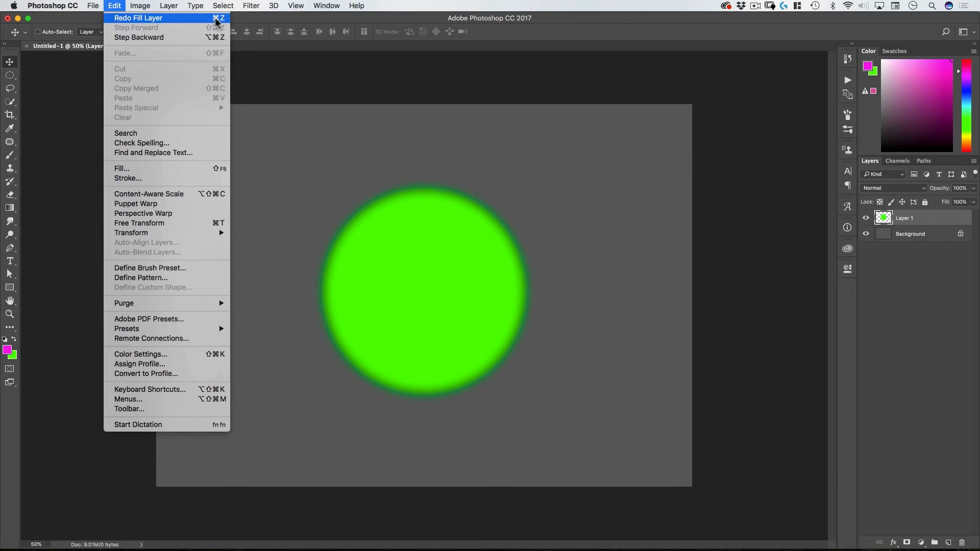
left_click(114, 5)
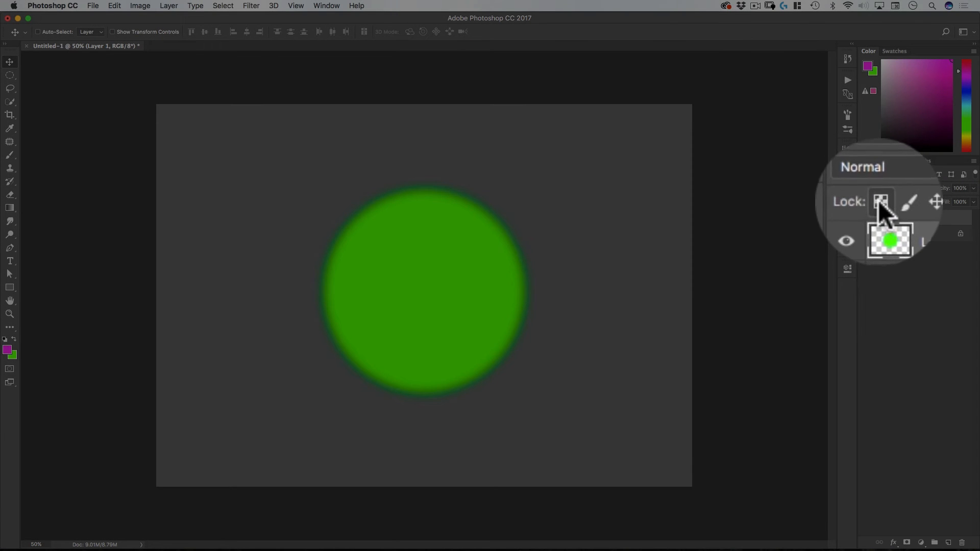
Lock the transparent pixels of Layer 1 and fill its circle with the magenta foreground color
left_click(880, 202)
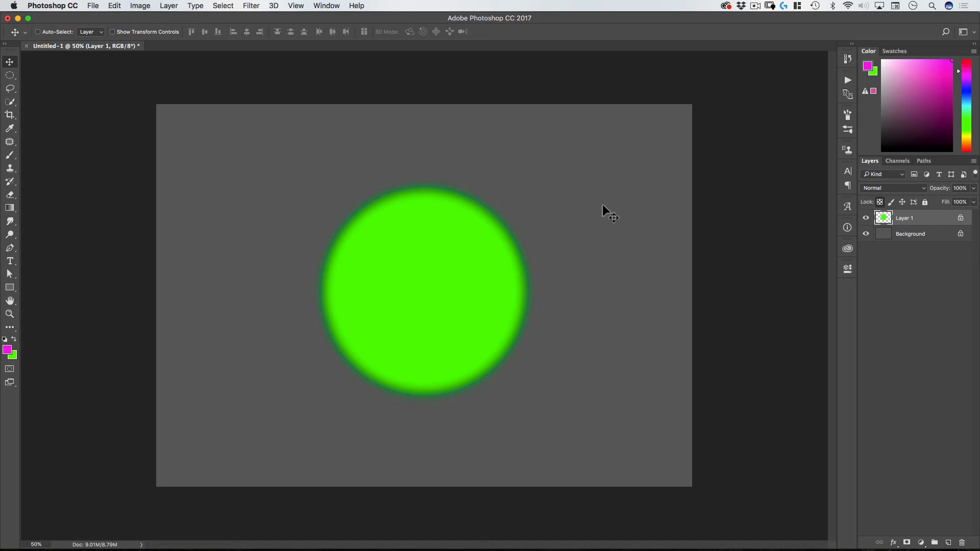
key("alt")
key("alt+BackSpace")
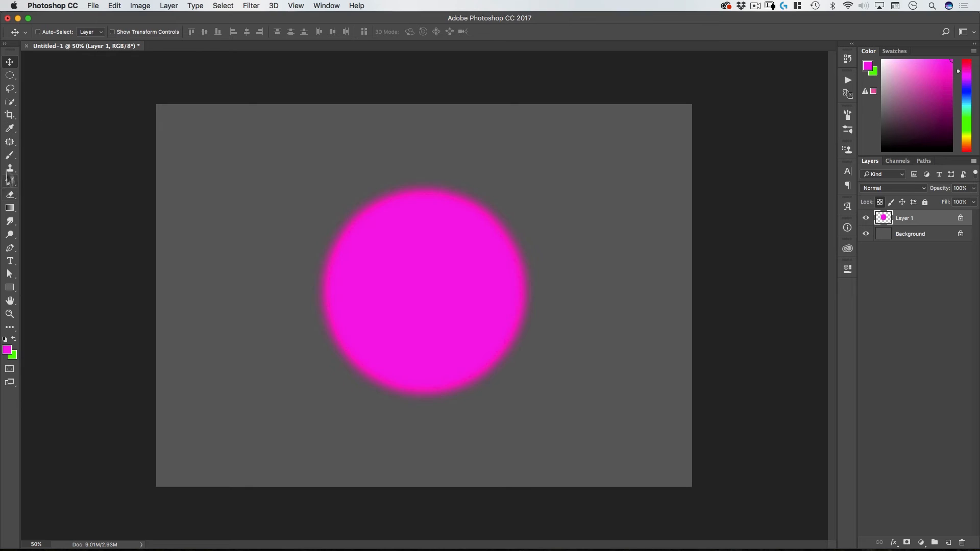
Swap the foreground and background colors and paint several green Brush tool strokes across the magenta circle
left_click(9, 155)
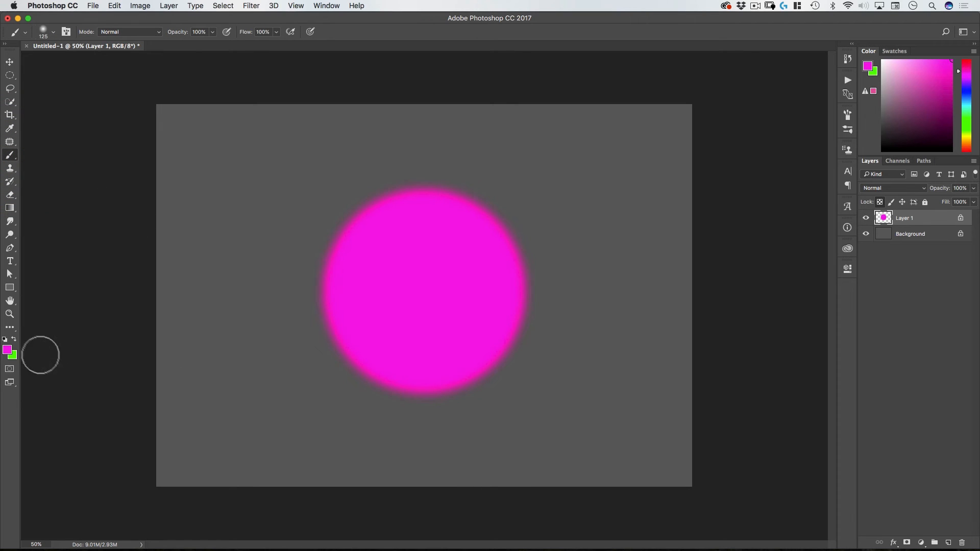
left_click(13, 339)
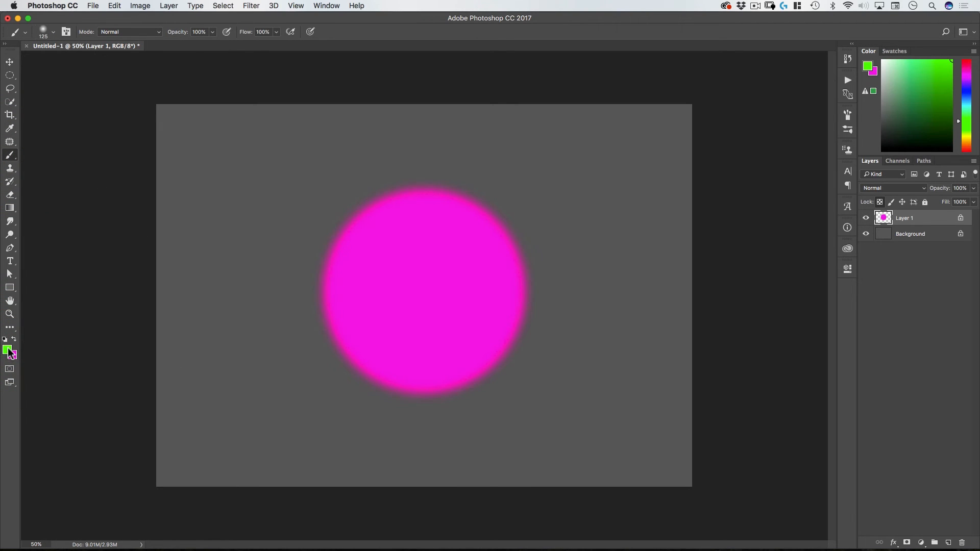
mouse_move(375, 241)
left_mouse_down()
mouse_move(383, 339)
mouse_move(493, 321)
mouse_move(493, 297)
mouse_move(449, 344)
mouse_move(521, 277)
left_mouse_up()
mouse_move(572, 260)
left_mouse_down()
mouse_move(478, 265)
mouse_move(578, 215)
mouse_move(478, 236)
mouse_move(559, 202)
mouse_move(427, 225)
left_mouse_up()
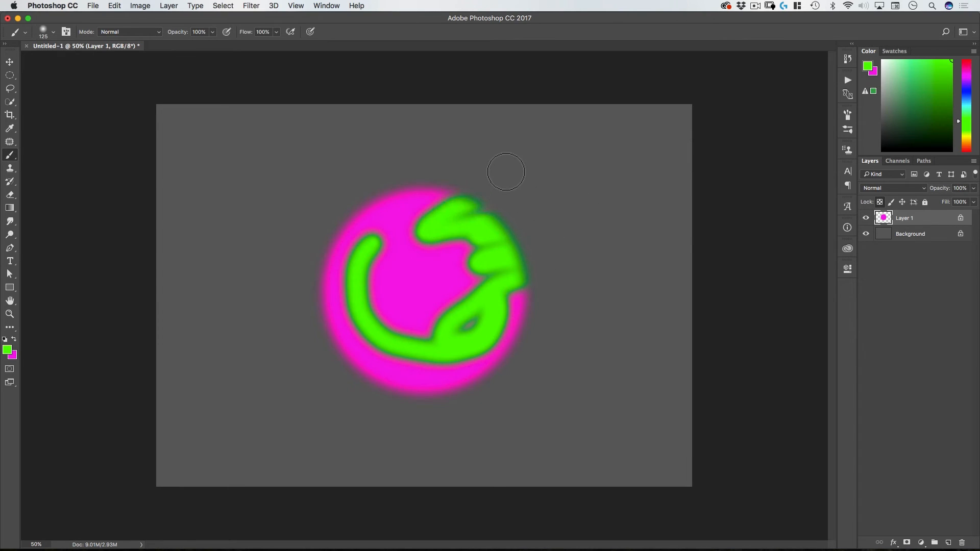
left_click_drag(359, 217, 453, 376)
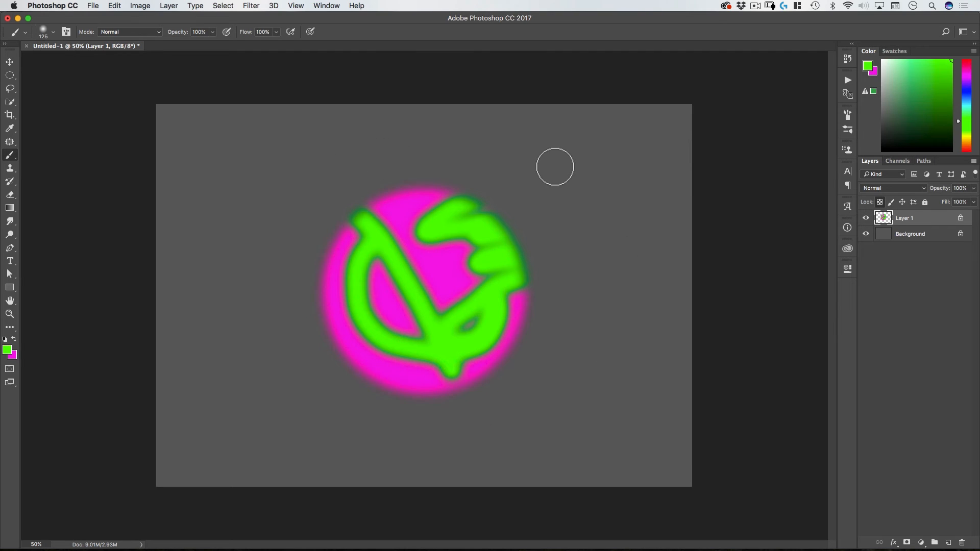
Undo the green brush strokes, unlock Layer 1's transparent pixels, and switch to the Move tool
key("super+z")
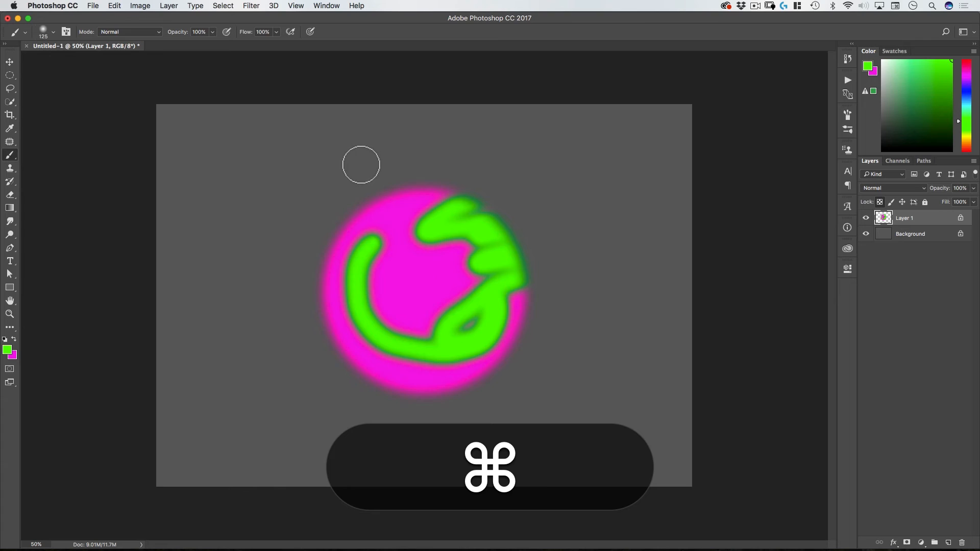
key("alt+super+z")
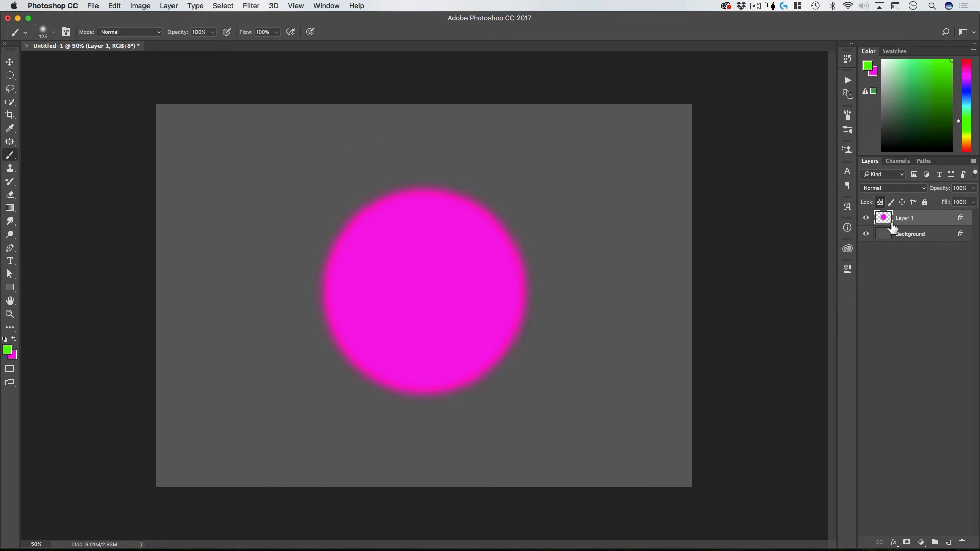
left_click(880, 202)
key("v")
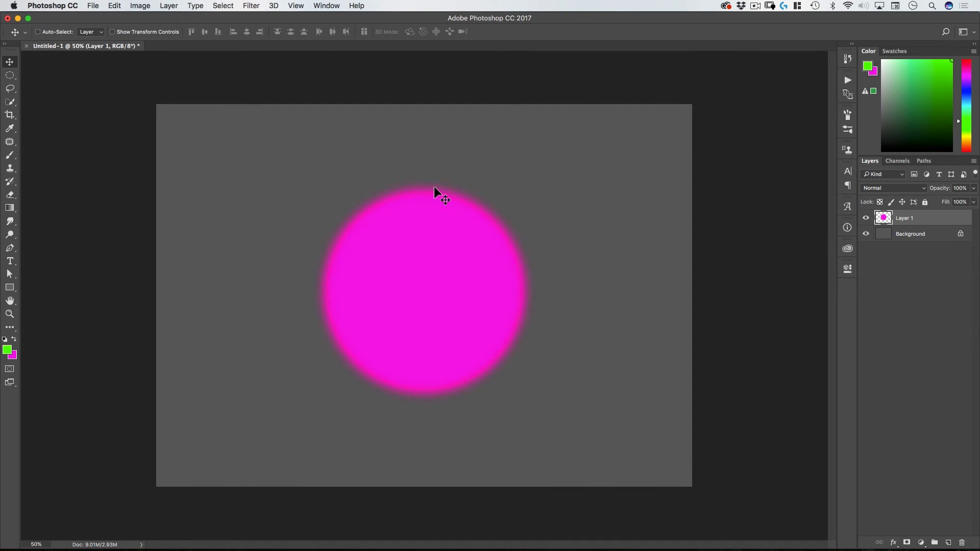
Fill Layer 1's circle with the green foreground color while preserving its transparency
key("alt")
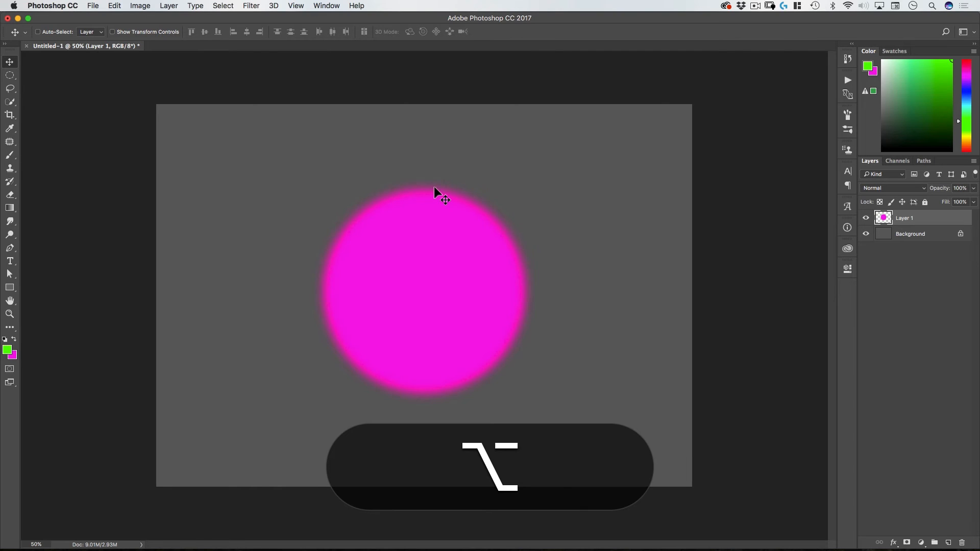
key("shift")
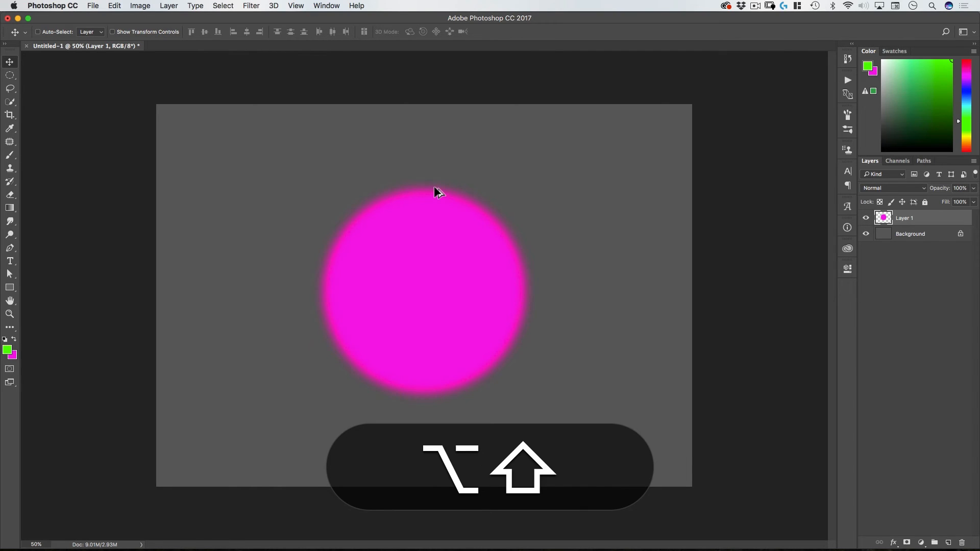
key("alt+shift+BackSpace")
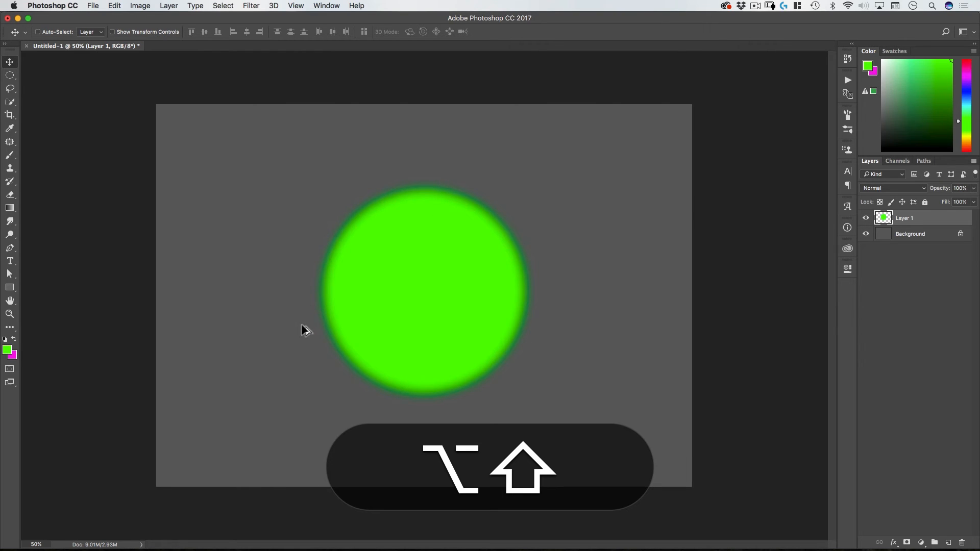
Recolor Layer 1's circle with a new blue foreground color and refill it with the magenta background color, preserving transparency both times
left_click(7, 350)
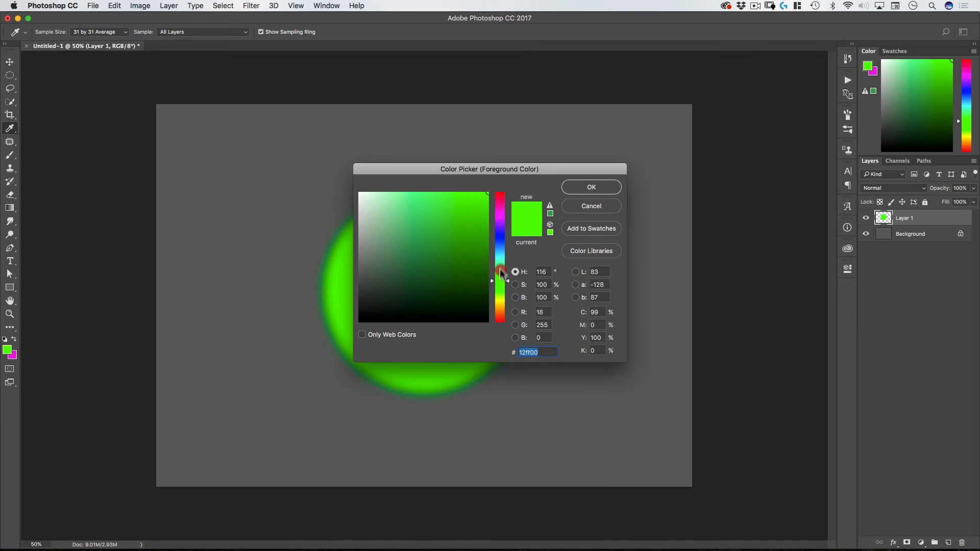
left_click_drag(499, 274, 501, 248)
left_click(605, 187)
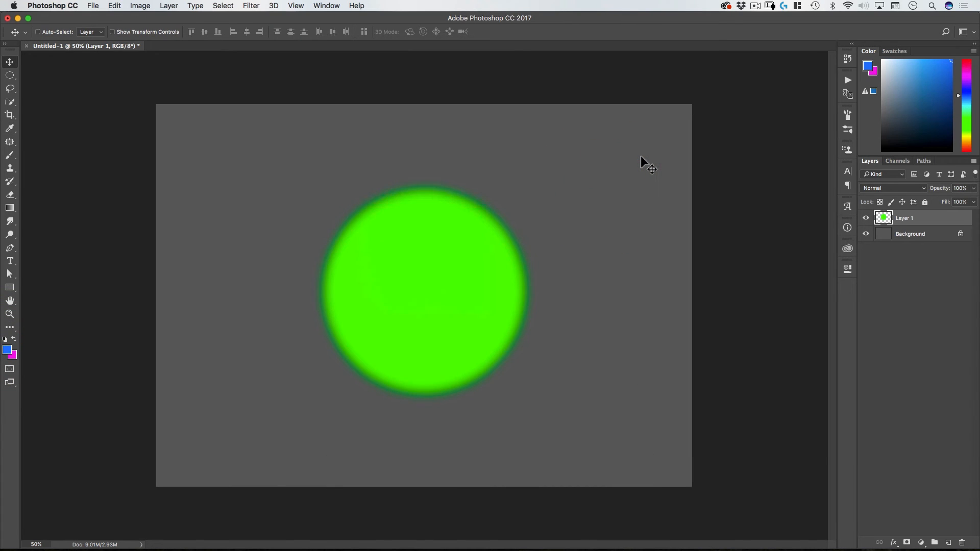
key("v")
key("alt+shift+BackSpace")
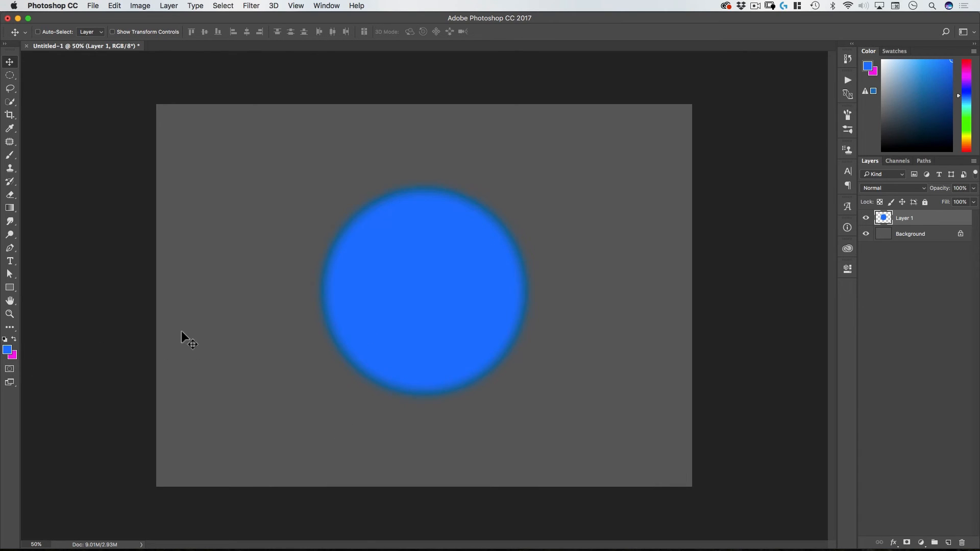
key("shift+super+BackSpace")
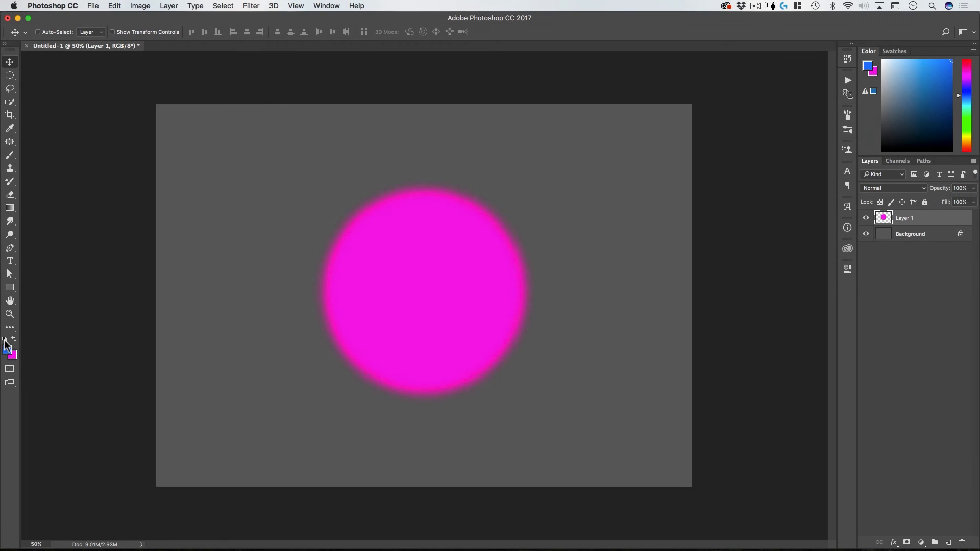
Reset the color swatches to their defaults and choose a red #ff0000 foreground and a green background
left_click(5, 339)
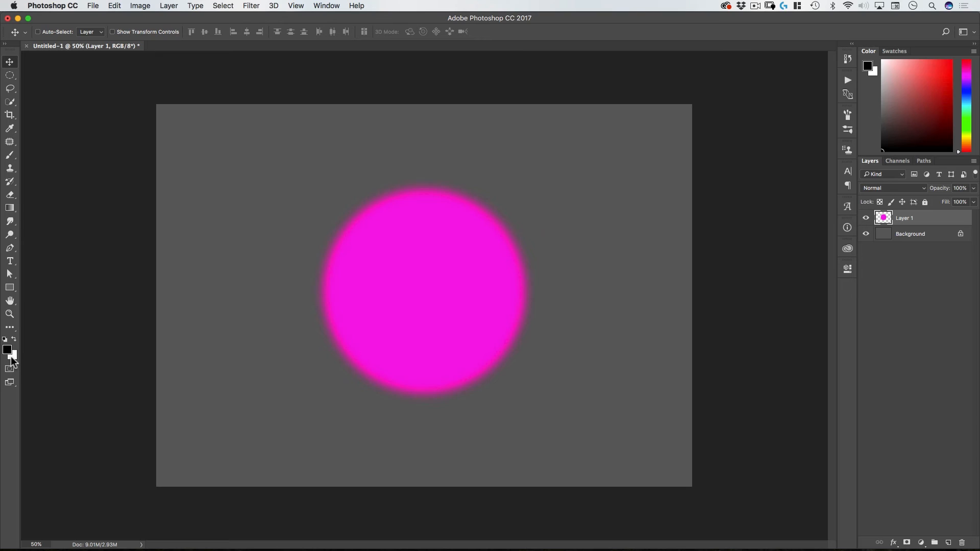
left_click(8, 353)
left_click_drag(429, 265, 551, 157)
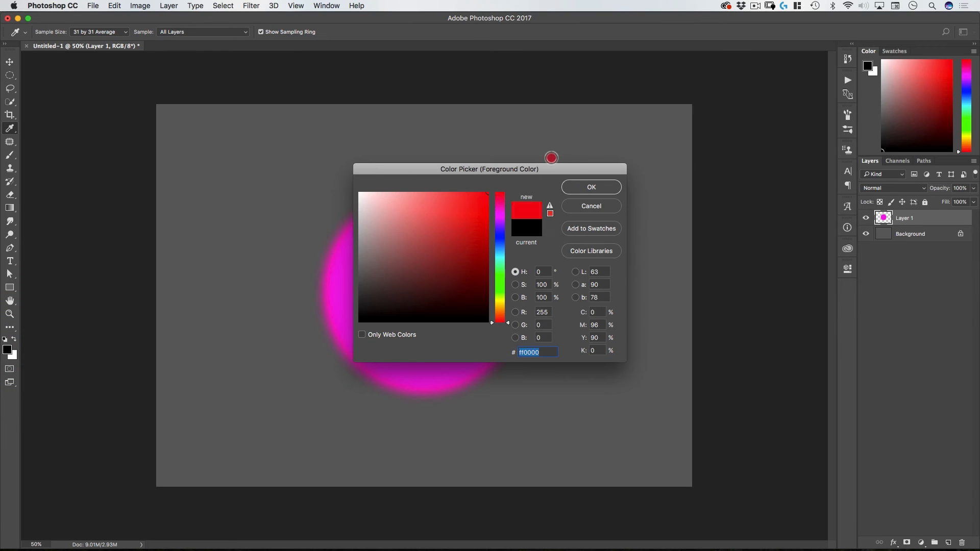
left_click(587, 187)
left_click(12, 356)
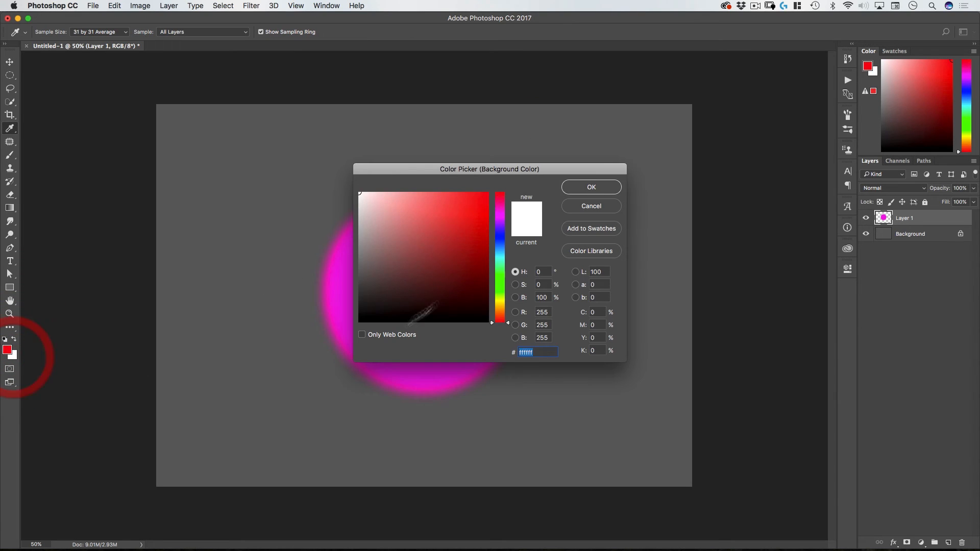
left_click(502, 284)
left_click(487, 194)
left_click(591, 187)
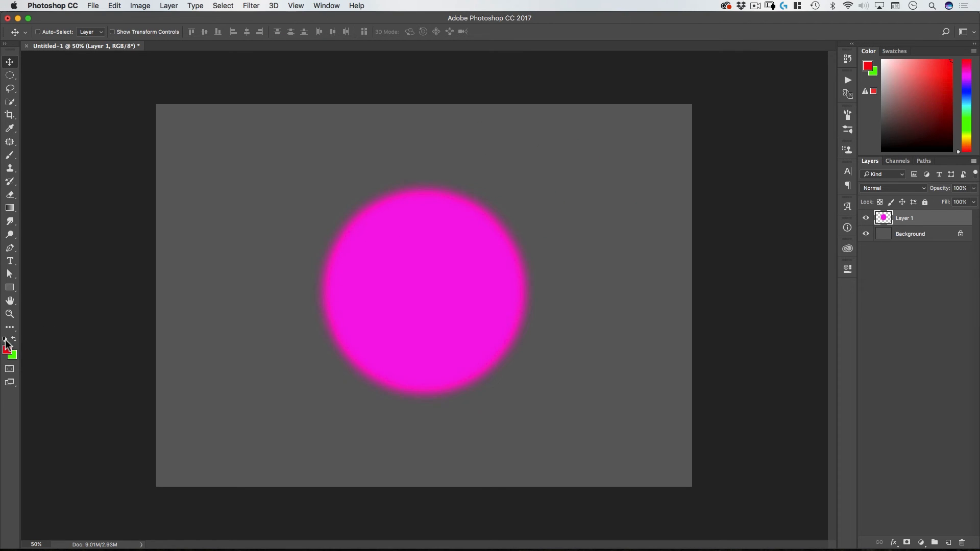
Restore the default colors once more and choose a red foreground and a green #00ff00 background again
left_click(4, 339)
left_click(7, 350)
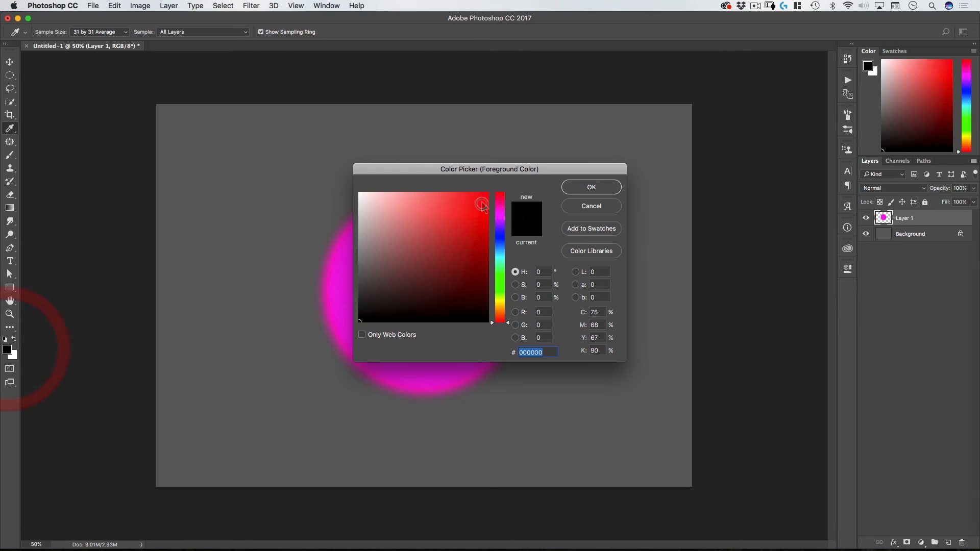
left_click(480, 204)
left_click(590, 186)
left_click(12, 355)
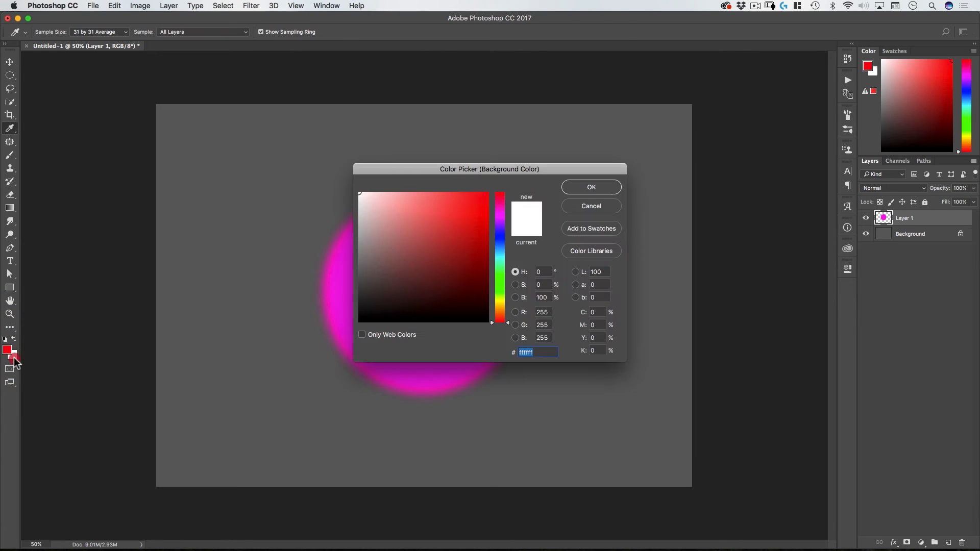
left_click(501, 279)
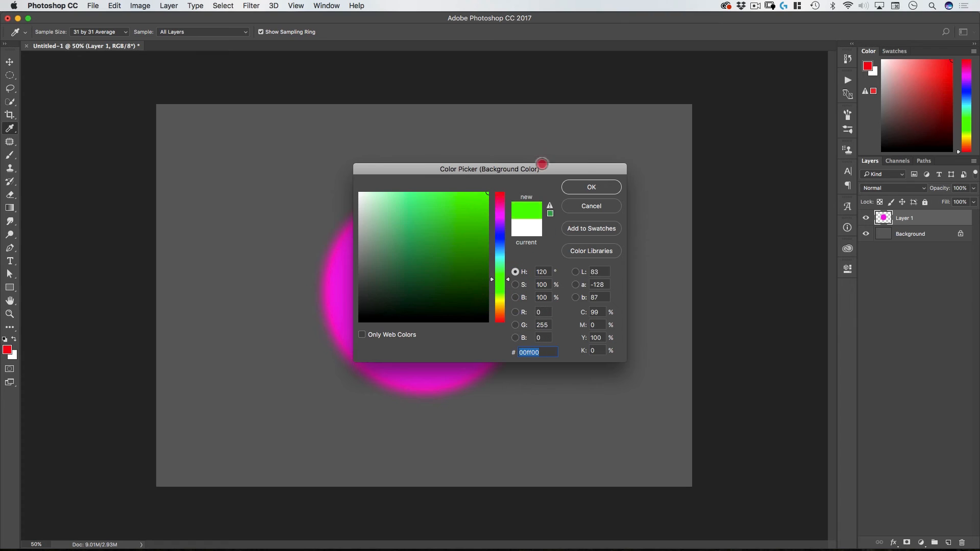
left_click(591, 186)
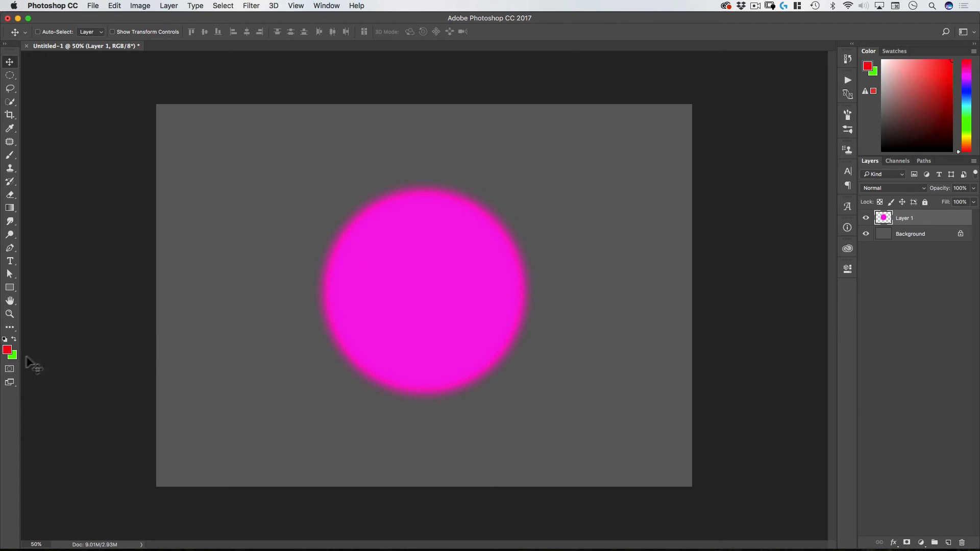
Reset the foreground and background colors to black and white, and undo a test Brush tool stroke across the circle's edge
key("d")
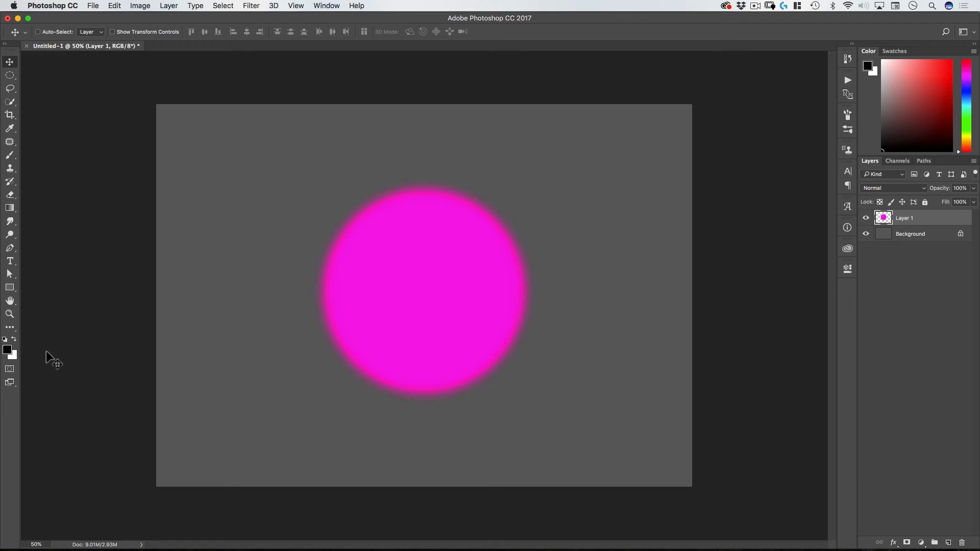
key("b")
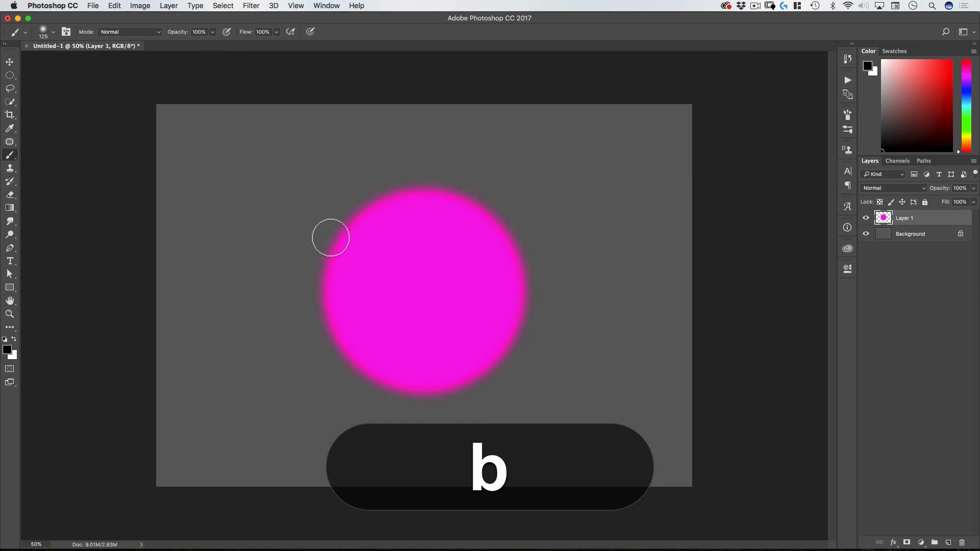
key("ctrl+alt")
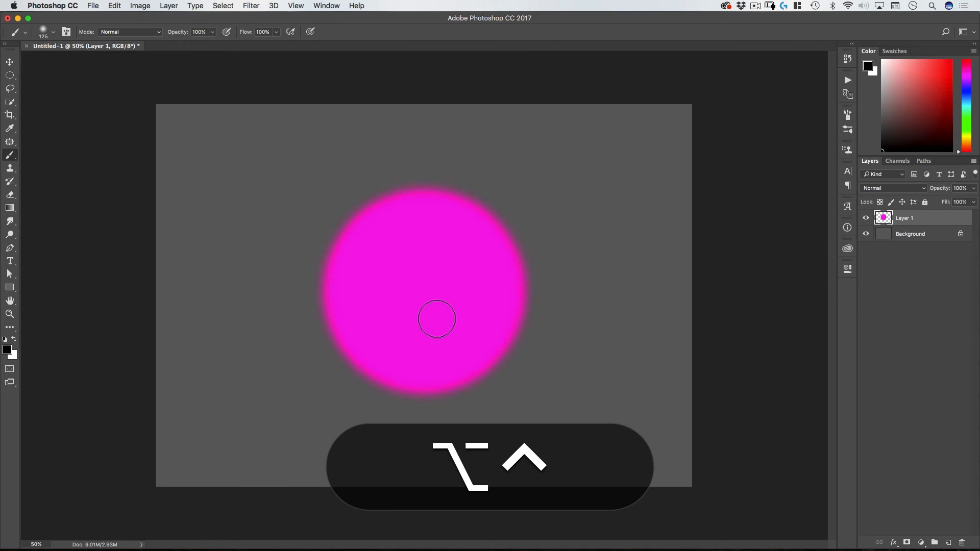
mouse_move(386, 197)
left_mouse_down()
mouse_move(346, 238)
mouse_move(339, 295)
left_mouse_up()
key("super+z")
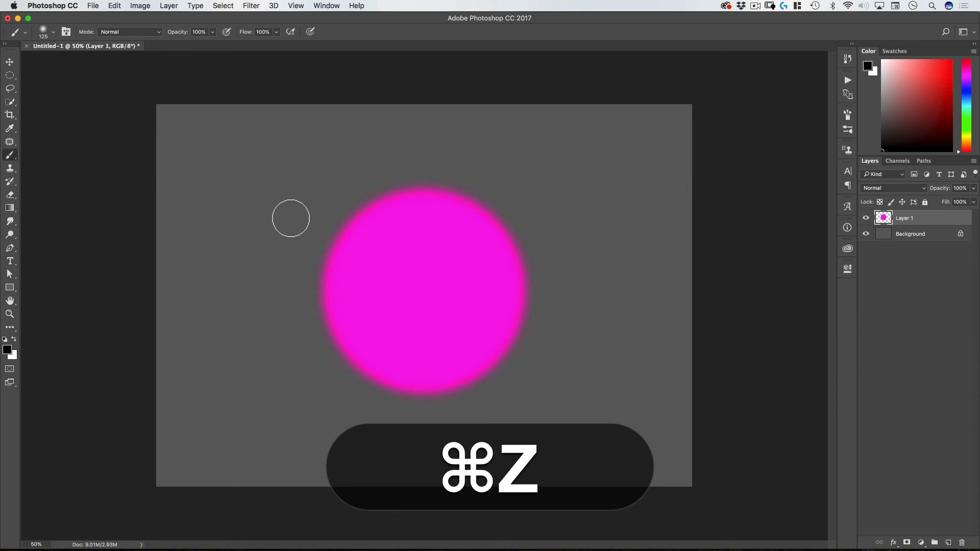
Enlarge the brush to 380 px and lock the transparent pixels of Layer 1
right_click(412, 240)
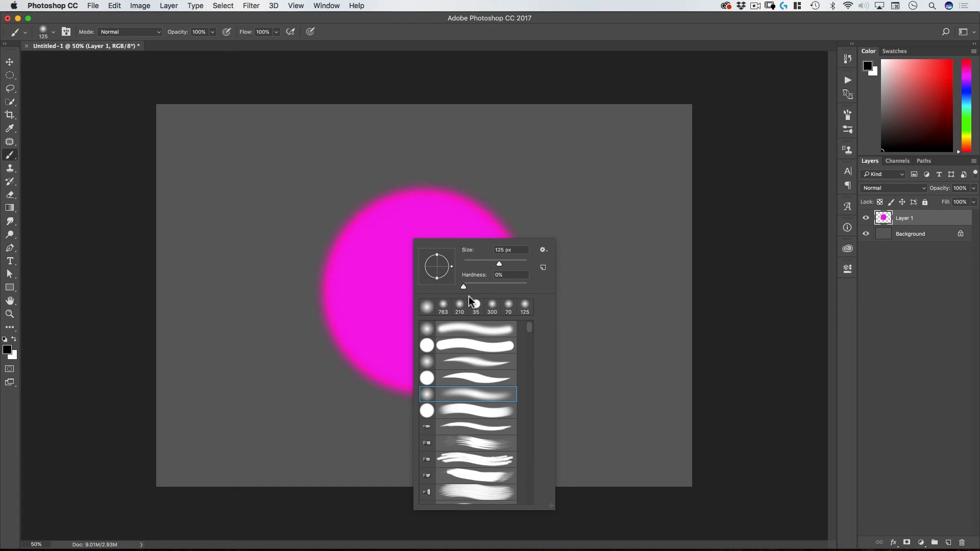
left_click_drag(502, 263, 511, 263)
left_click(882, 189)
left_click(878, 193)
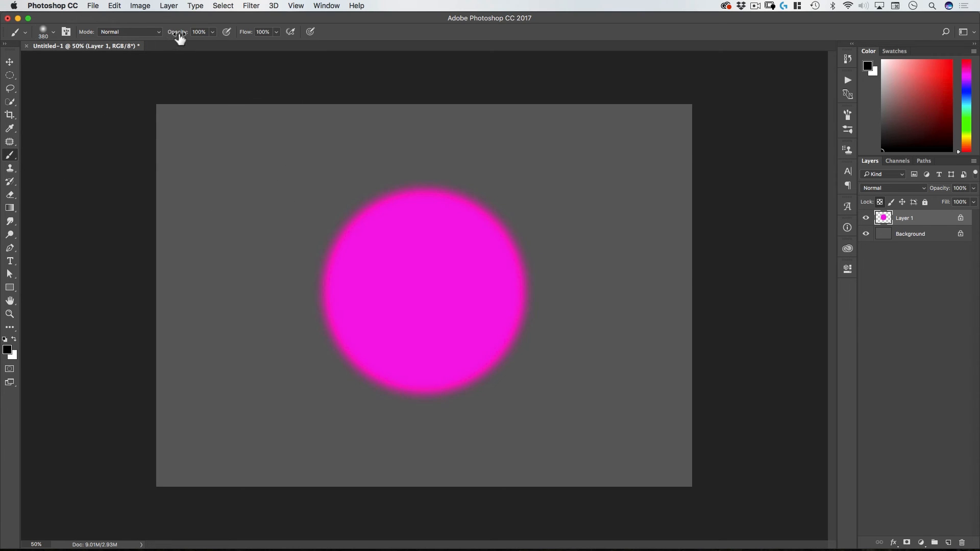
Shade the left and lower edges of the magenta circle with repeated black brush strokes at 30% opacity
left_click_drag(179, 36, 151, 38)
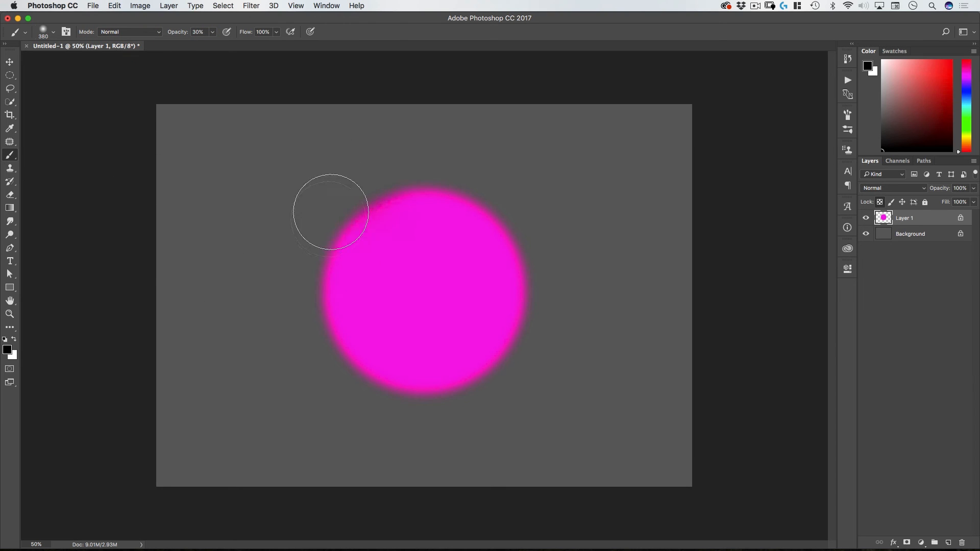
left_click_drag(331, 207, 358, 364)
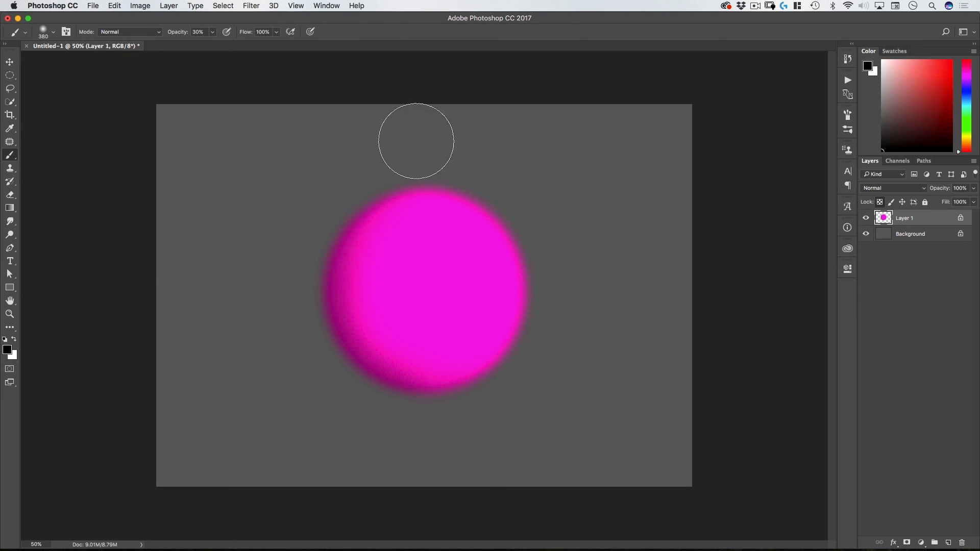
mouse_move(360, 219)
left_mouse_down()
mouse_move(359, 318)
mouse_move(389, 356)
mouse_move(481, 363)
left_mouse_up()
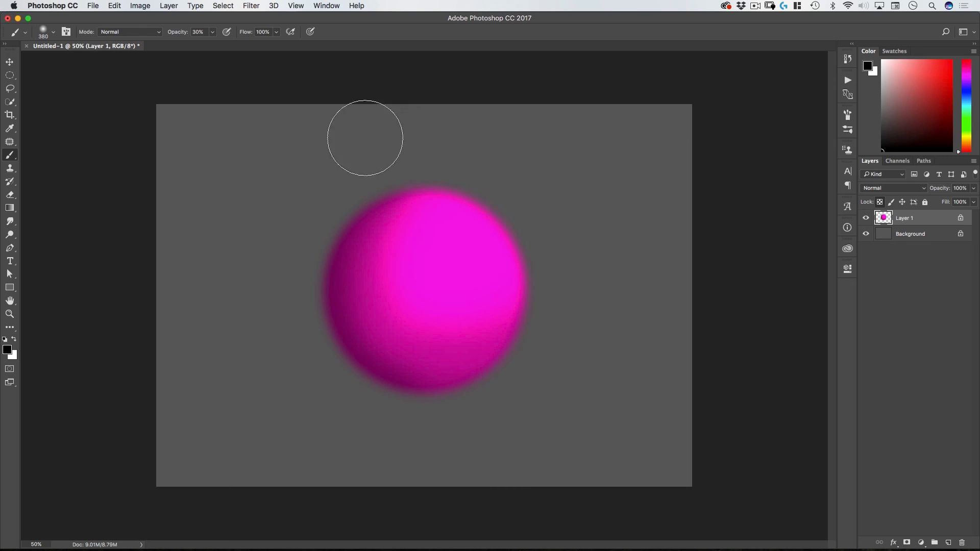
mouse_move(325, 240)
left_mouse_down()
mouse_move(342, 348)
mouse_move(479, 376)
left_mouse_up()
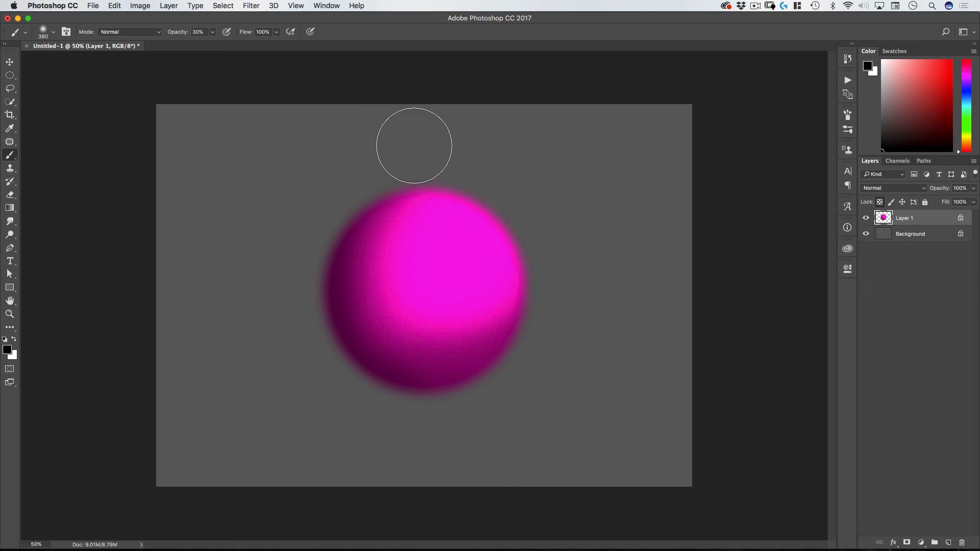
mouse_move(372, 204)
left_mouse_down()
mouse_move(367, 275)
mouse_move(388, 328)
mouse_move(427, 348)
mouse_move(484, 351)
mouse_move(544, 291)
left_mouse_up()
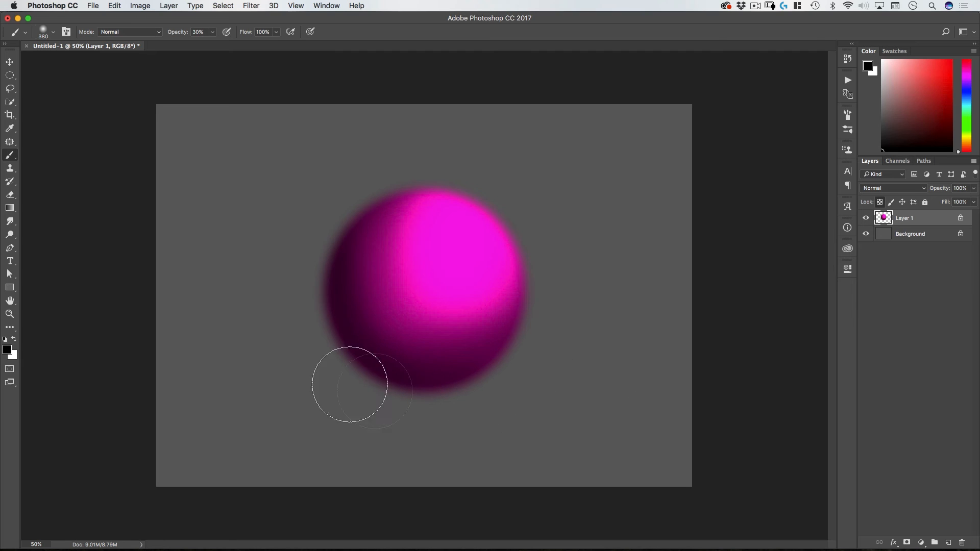
left_click_drag(322, 205, 451, 423)
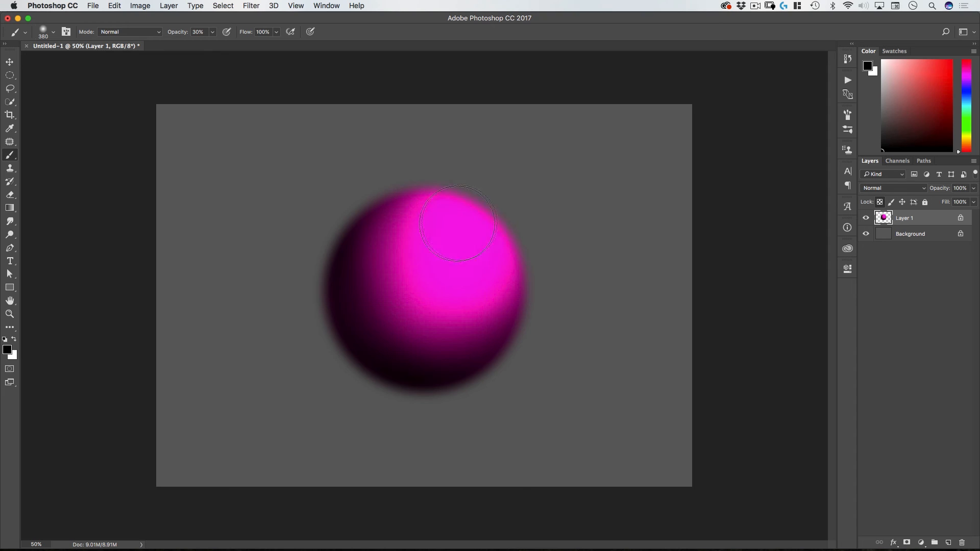
Swap the foreground color to white and paint a soft highlight on the upper right of the sphere
key("x")
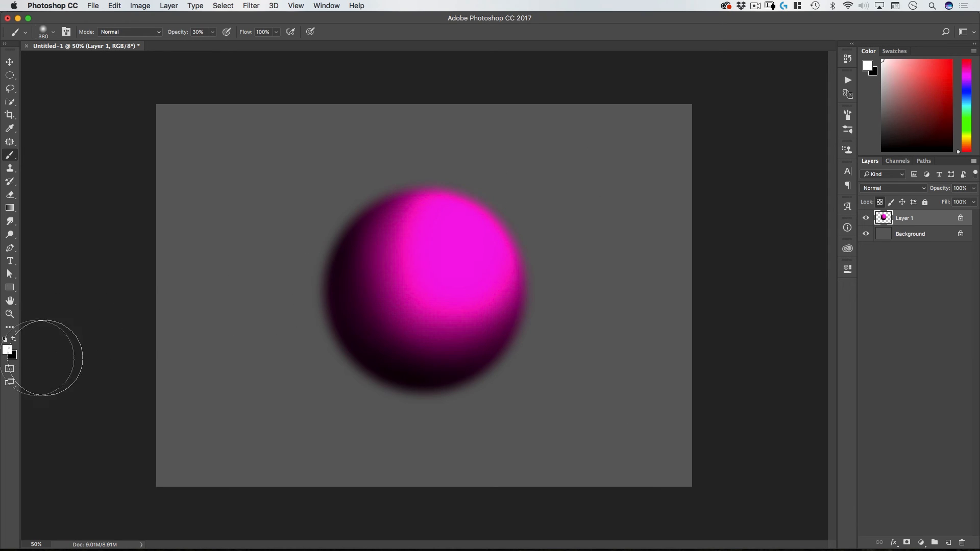
key("x")
key("x")
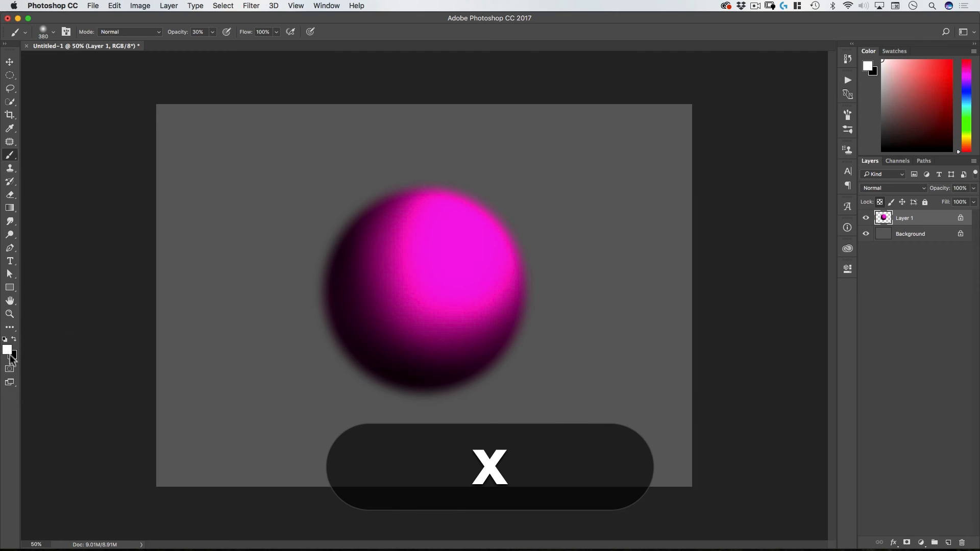
key("x")
key("x")
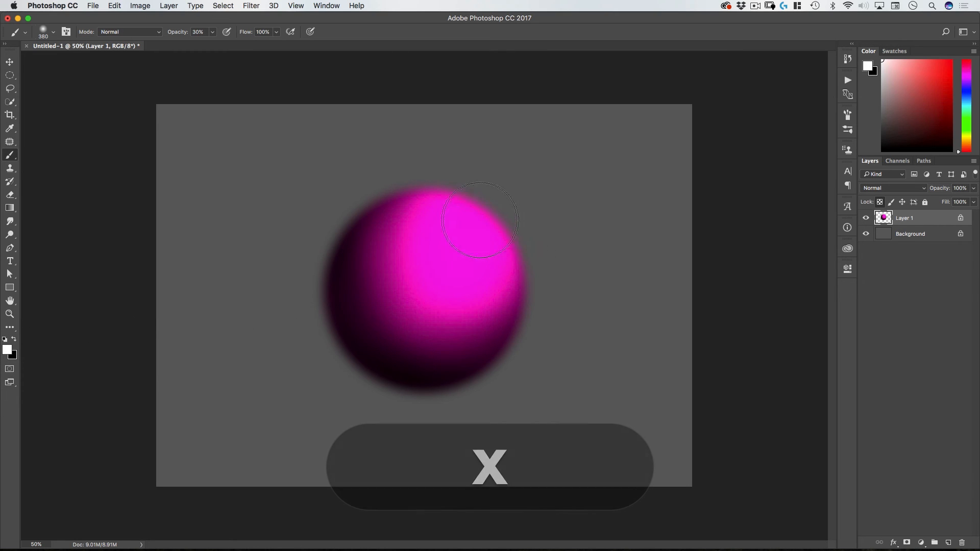
mouse_move(480, 225)
left_mouse_down()
mouse_move(474, 266)
mouse_move(483, 252)
mouse_move(474, 197)
mouse_move(483, 253)
mouse_move(470, 237)
left_mouse_up()
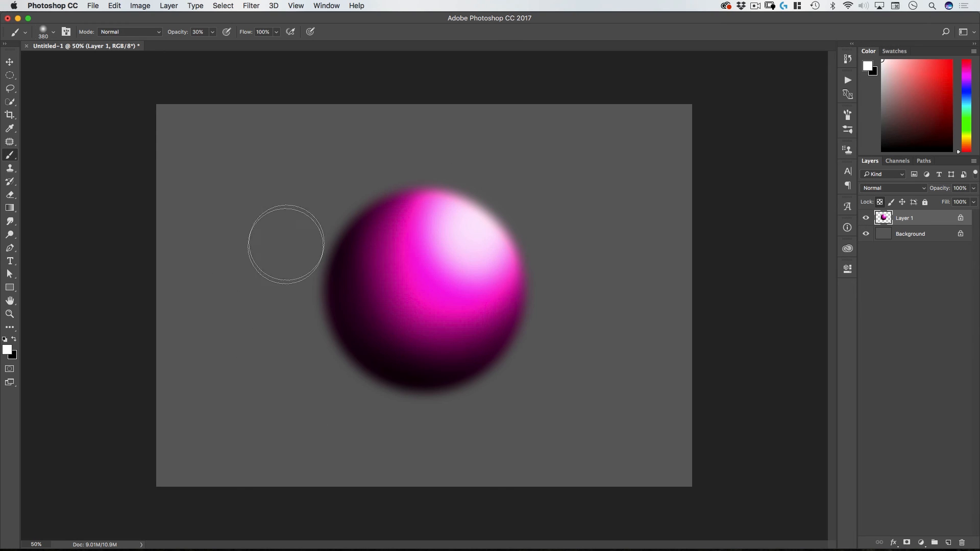
Brush white reflected light along the lower-left and bottom rim of the sphere
mouse_move(361, 407)
left_mouse_down()
mouse_move(506, 396)
mouse_move(367, 404)
left_mouse_up()
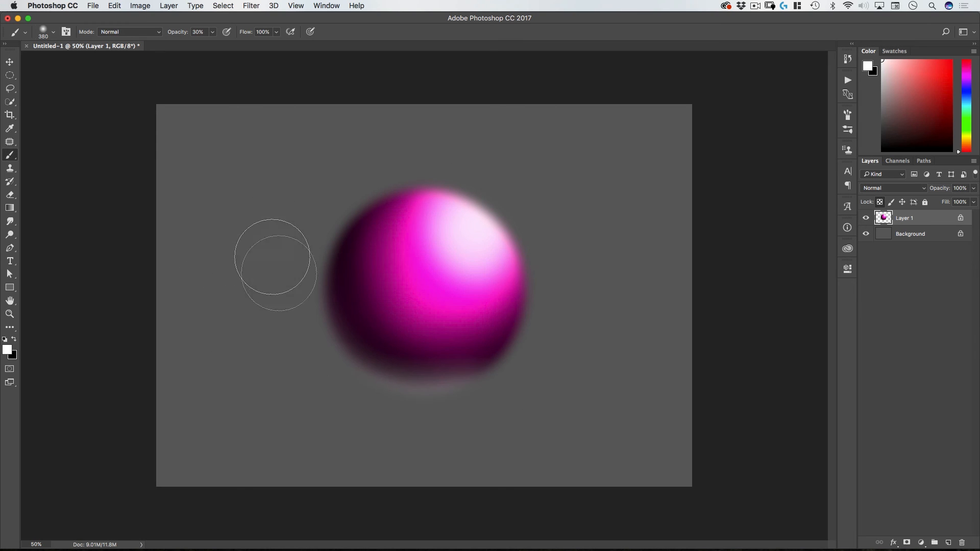
mouse_move(322, 286)
left_mouse_down()
mouse_move(379, 401)
mouse_move(521, 388)
mouse_move(357, 393)
left_mouse_up()
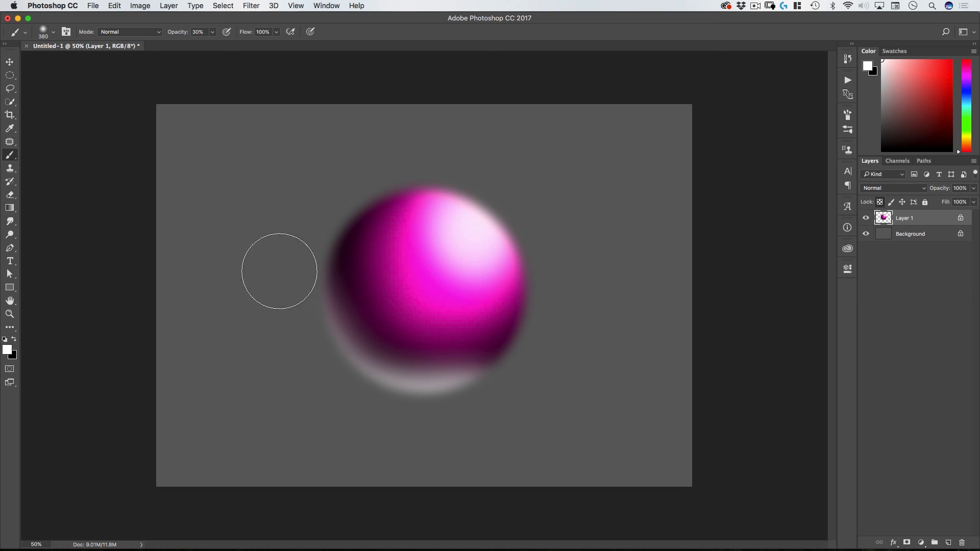
mouse_move(306, 202)
left_mouse_down()
mouse_move(309, 350)
mouse_move(576, 385)
left_mouse_up()
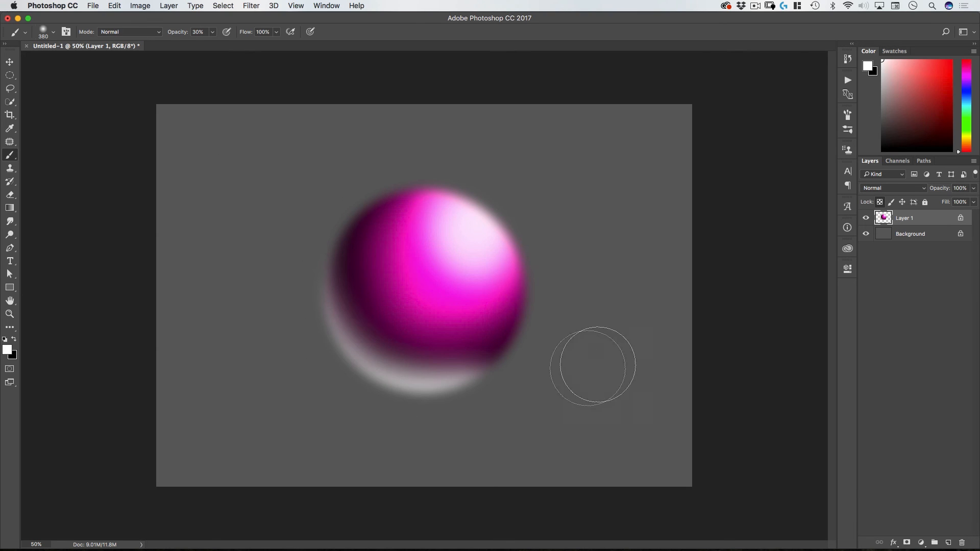
mouse_move(401, 413)
left_mouse_down()
mouse_move(504, 395)
mouse_move(592, 312)
left_mouse_up()
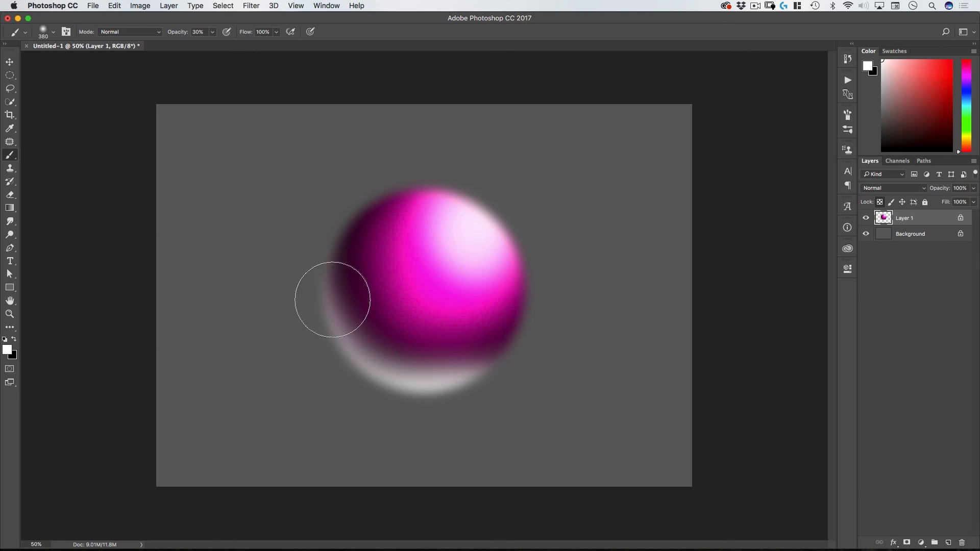
Swap the foreground color to black and brush over the white reflected light along the sphere's left and lower rim
key("alt")
key("x")
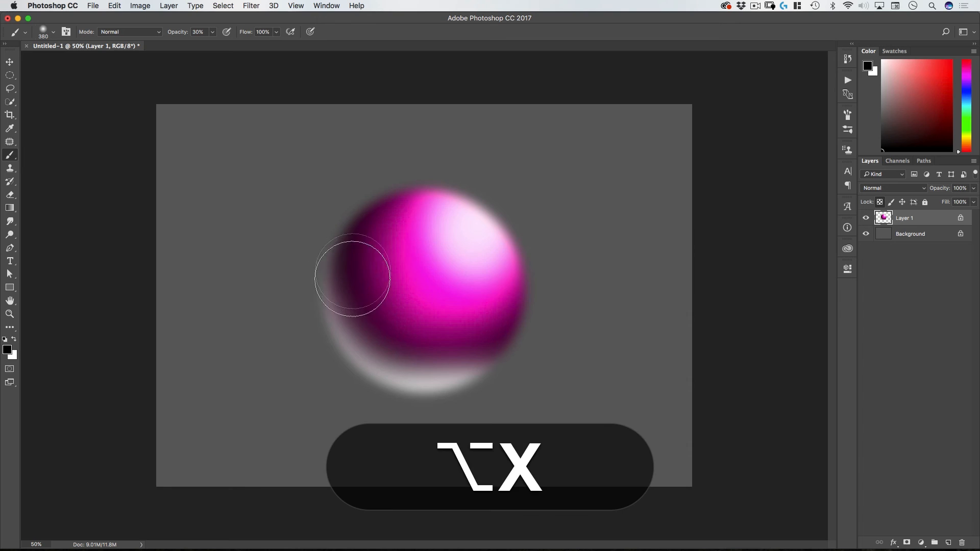
mouse_move(355, 278)
left_mouse_down()
mouse_move(373, 316)
mouse_move(414, 343)
mouse_move(545, 329)
mouse_move(403, 364)
mouse_move(304, 246)
mouse_move(311, 220)
mouse_move(373, 336)
mouse_move(540, 376)
left_mouse_up()
mouse_move(453, 368)
left_mouse_down()
mouse_move(294, 300)
mouse_move(291, 275)
left_mouse_up()
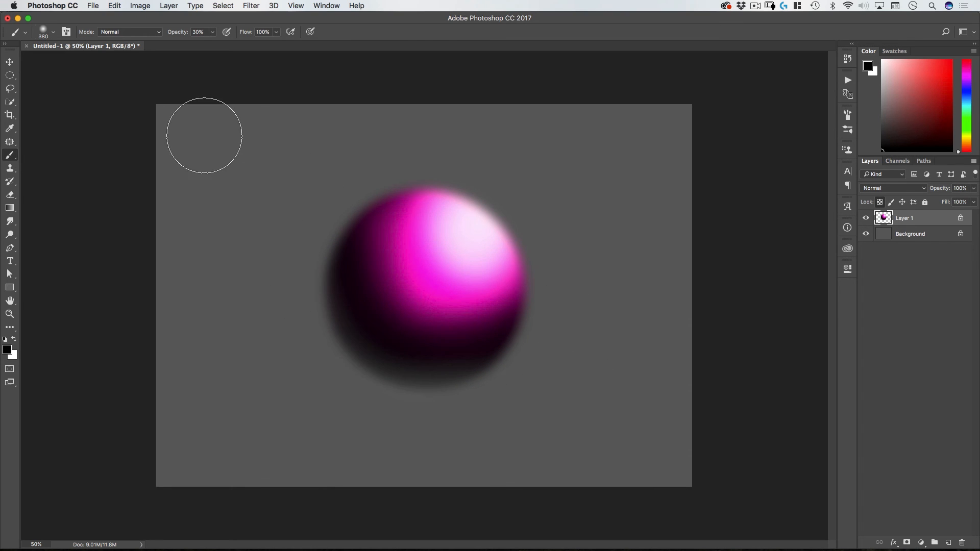
Activate the Move tool and reset the foreground and background colors to default black and white
key("v")
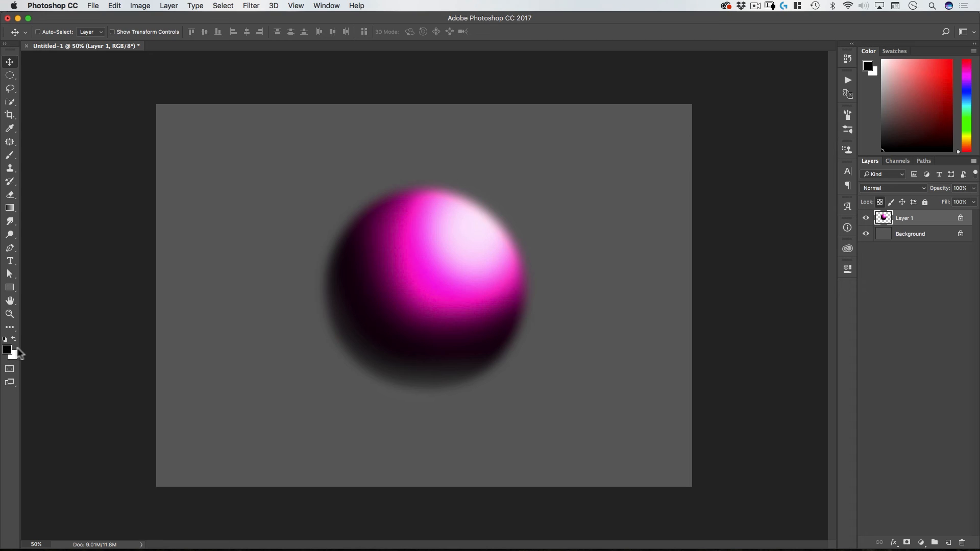
key("x")
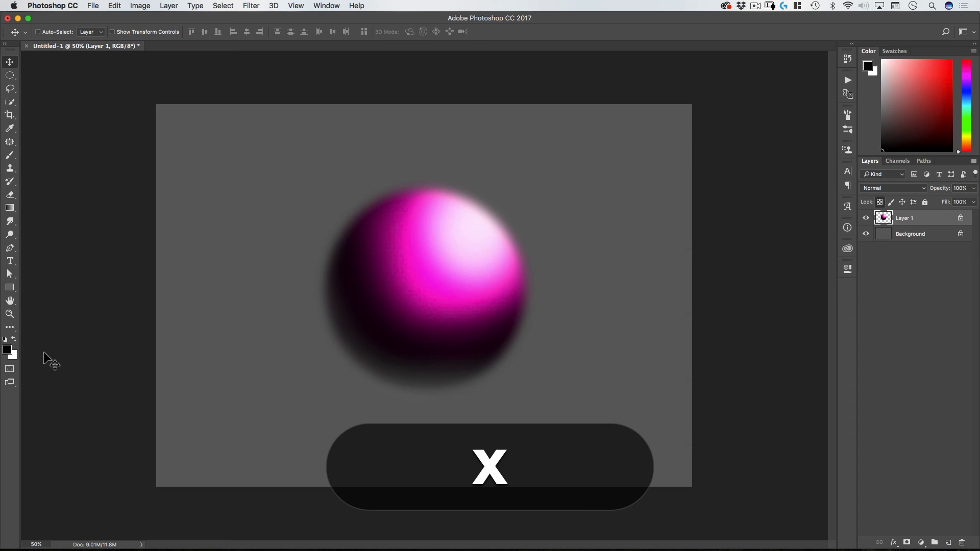
key("d")
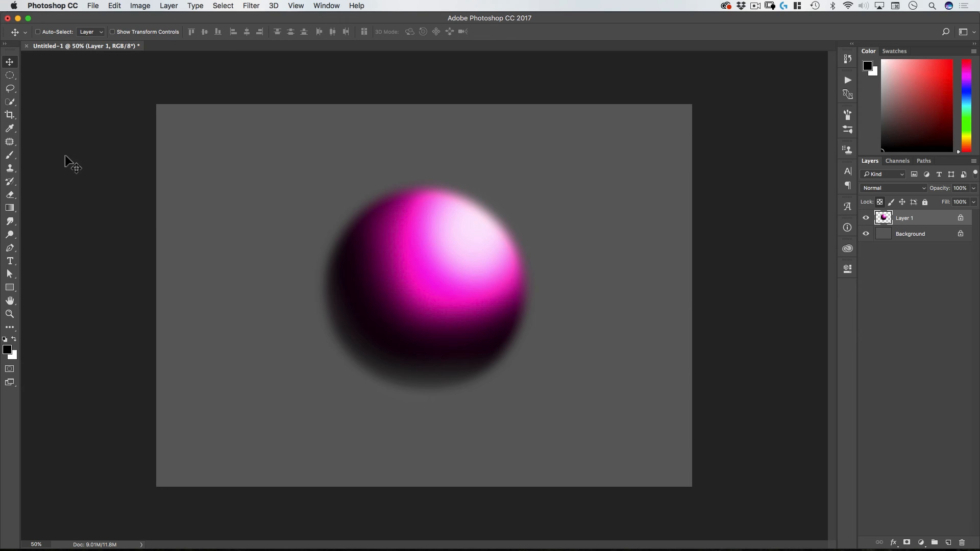
Try the Hand tool on the canvas, and use the Zoom tool with Scrubby Zoom to magnify and reduce the sphere
left_click(11, 301)
left_click(498, 256)
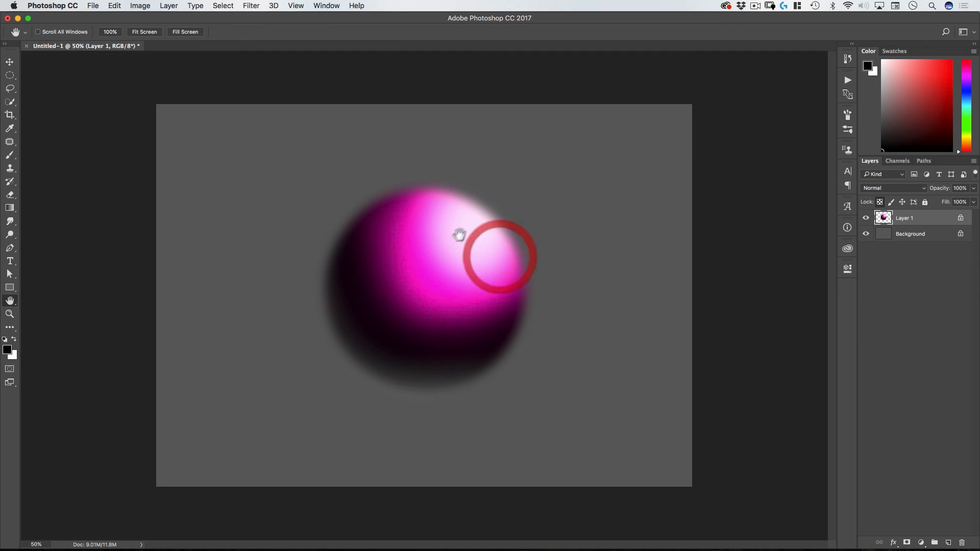
key("space")
left_click(9, 314)
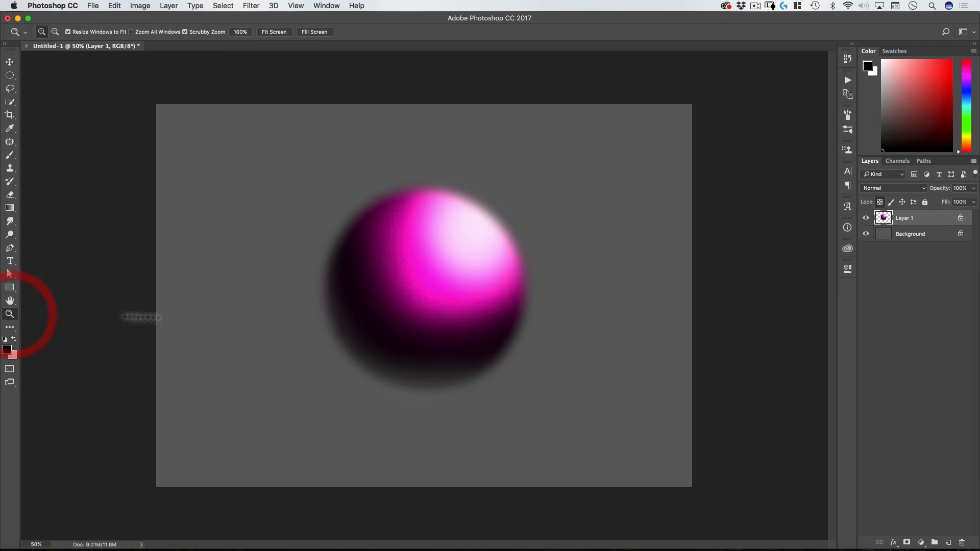
left_click_drag(449, 286, 477, 261)
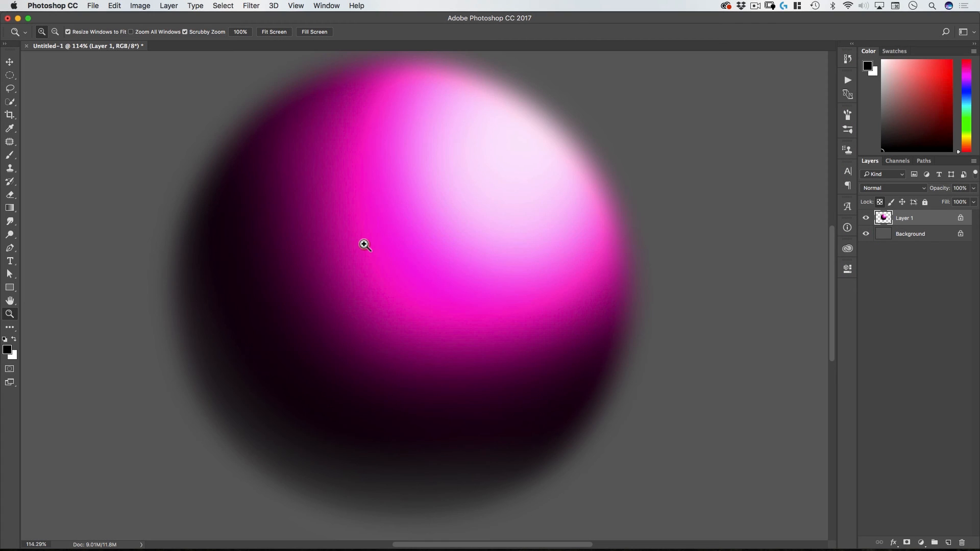
left_click_drag(364, 245, 351, 296)
Turn off Scrubby Zoom, magnify the sphere in fixed increments to 300%, and zoom back out to 50%
left_click(185, 31)
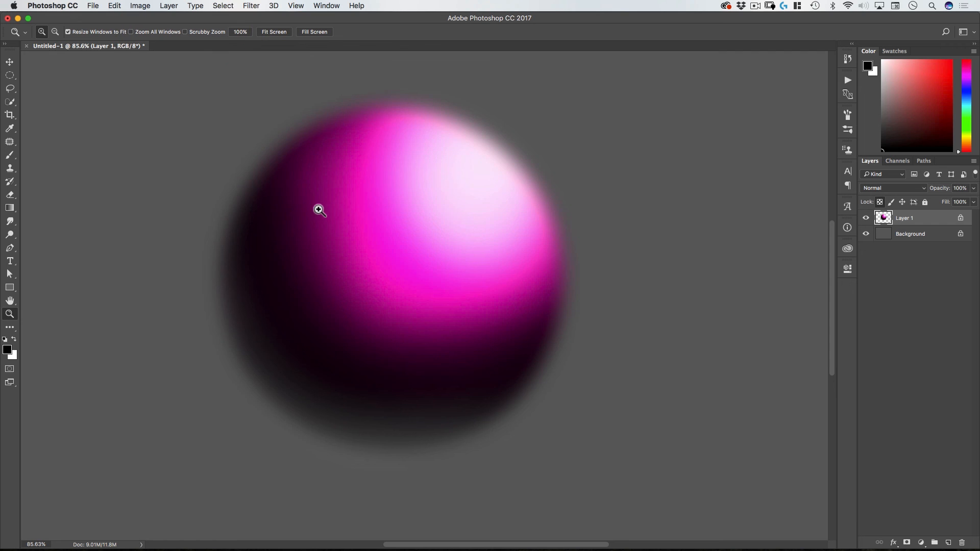
left_click(364, 236)
left_click(364, 236)
left_click(364, 235)
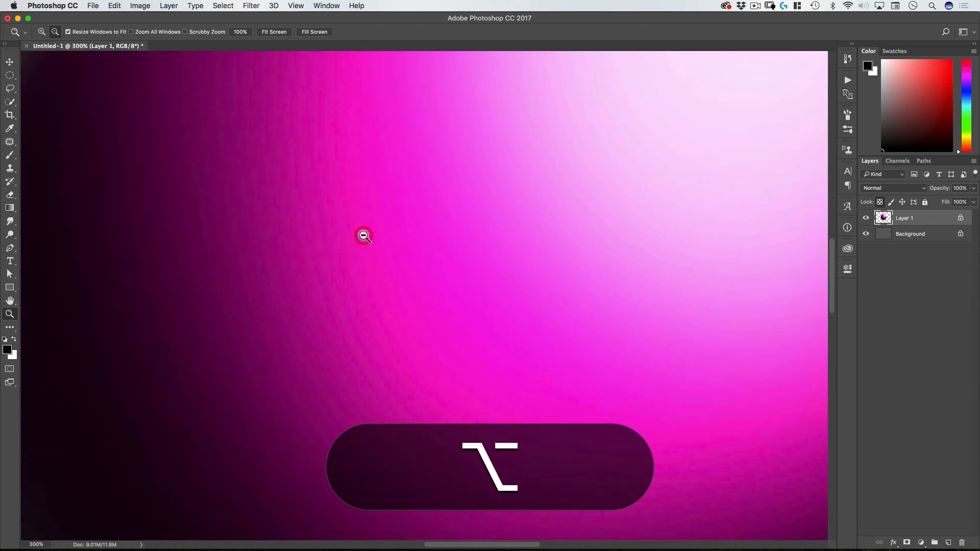
left_click(364, 236, "alt")
left_click(364, 235, "alt")
left_click(364, 236, "alt")
left_click(363, 236, "alt")
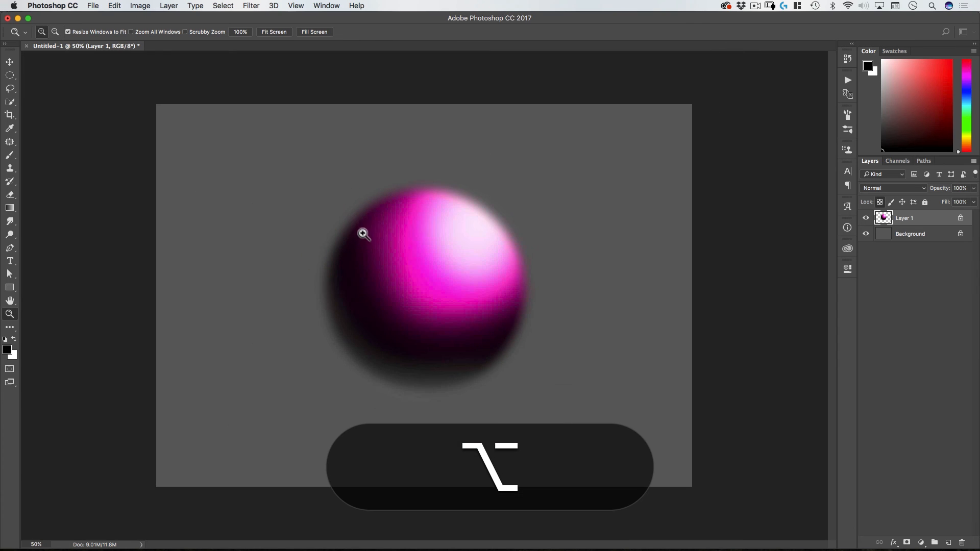
Magnify the sphere's upper-left edge to about 743% with successive zoom boxes, and return to the 50% view
left_click_drag(308, 175, 550, 412)
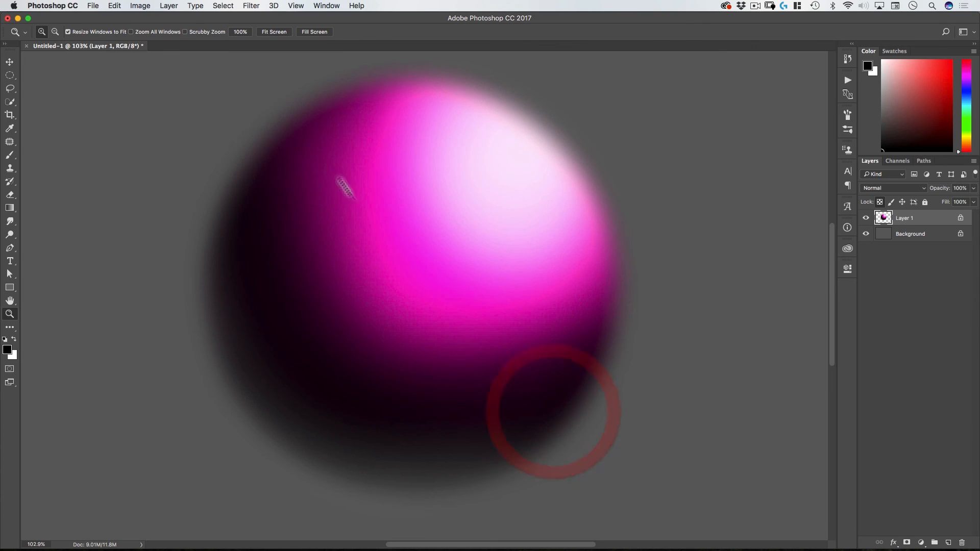
left_click_drag(243, 89, 426, 258)
left_click_drag(178, 99, 342, 287)
key("space")
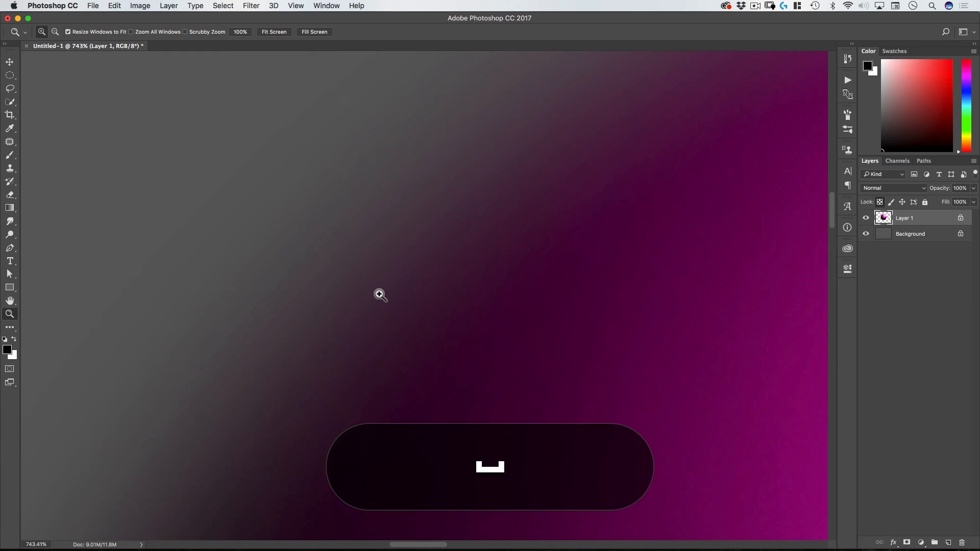
key("super+space")
key("alt+super")
left_click(379, 296, "alt")
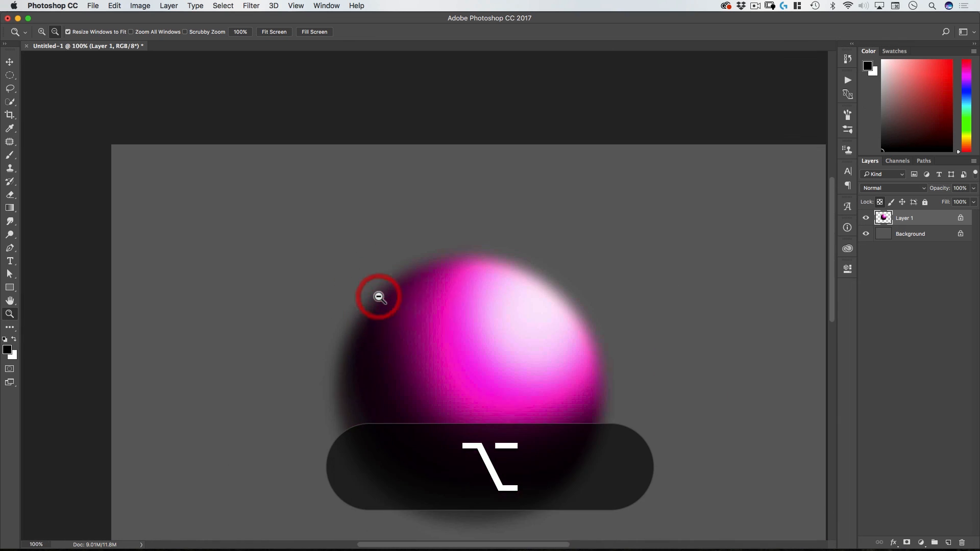
left_click(379, 297, "alt")
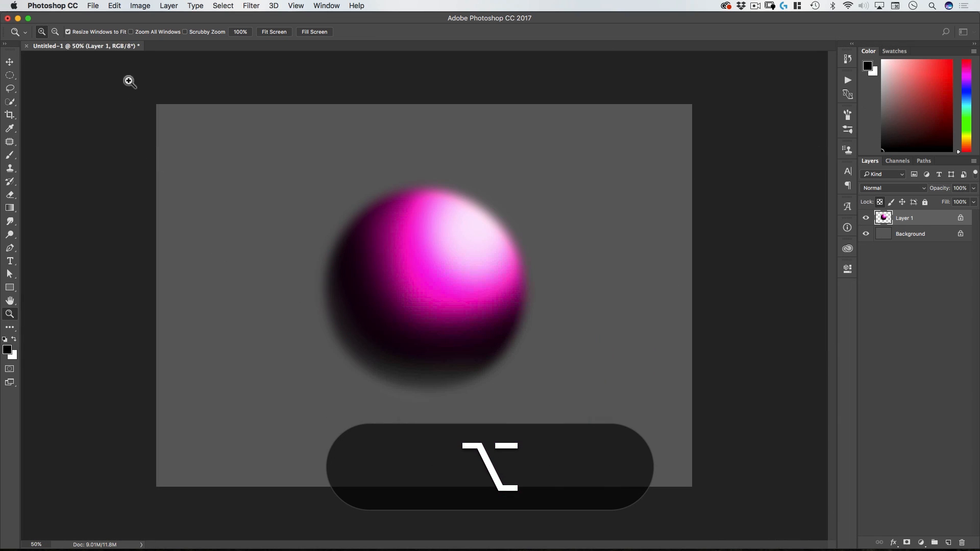
Turn Scrubby Zoom back on and scrub the view of the sphere to about 121%
left_click(186, 31)
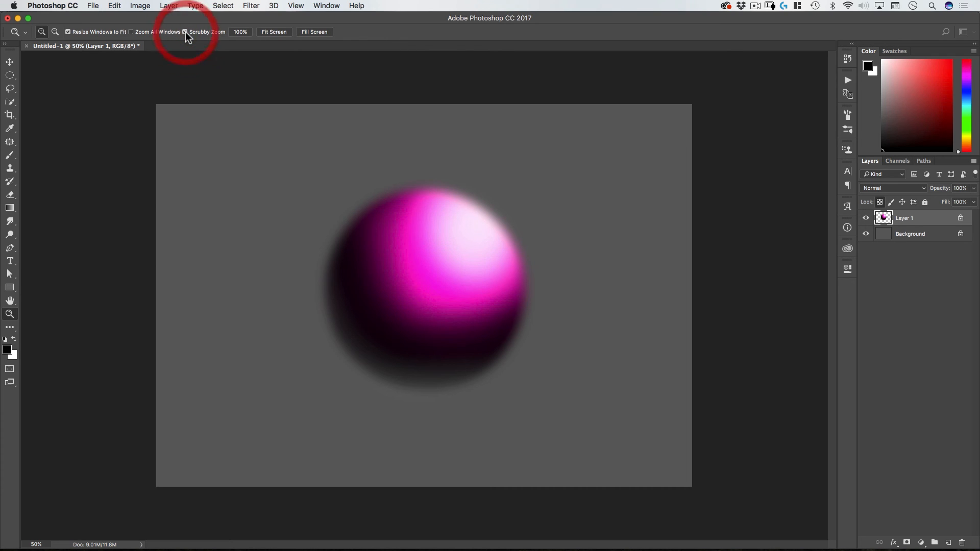
left_click_drag(413, 268, 432, 284)
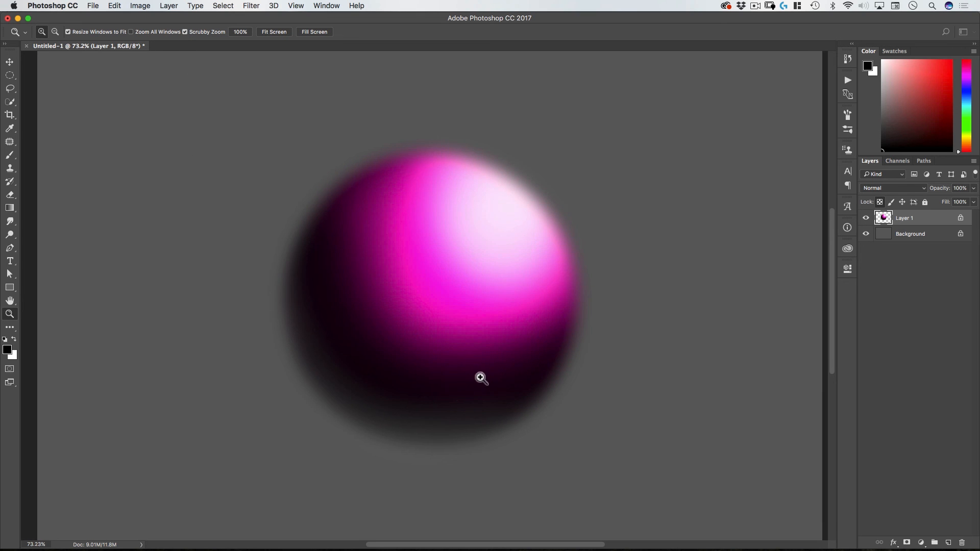
left_click_drag(339, 254, 340, 257)
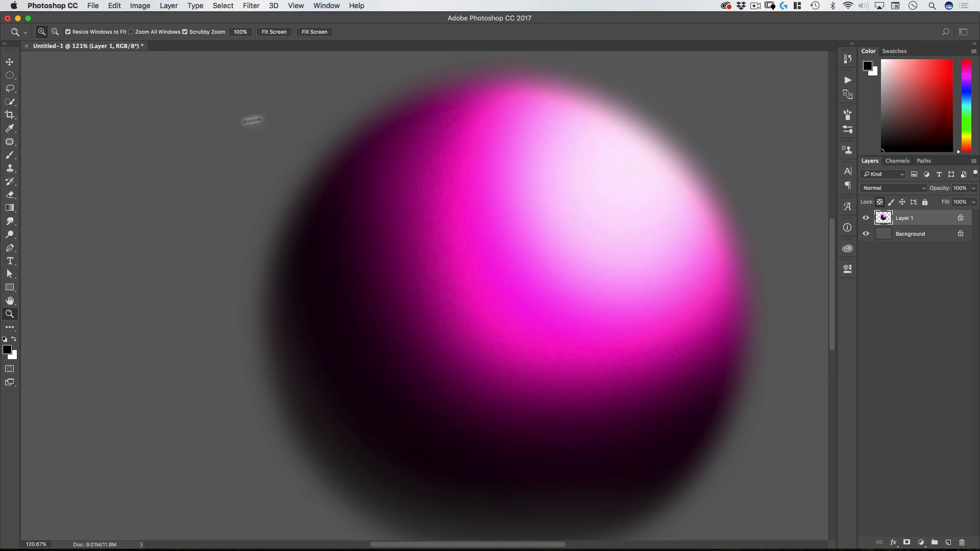
Fit the whole document on screen
left_click(298, 7)
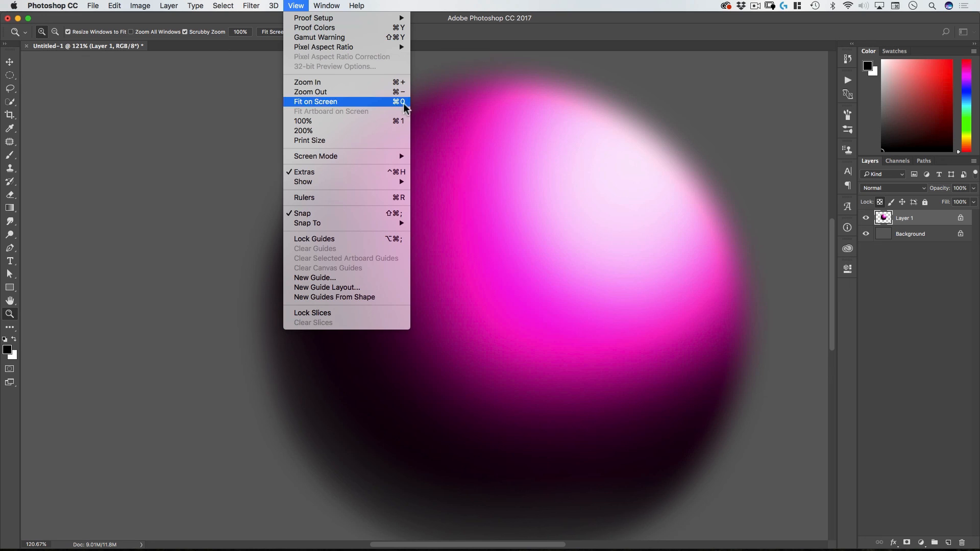
left_click(296, 5)
key("super+0")
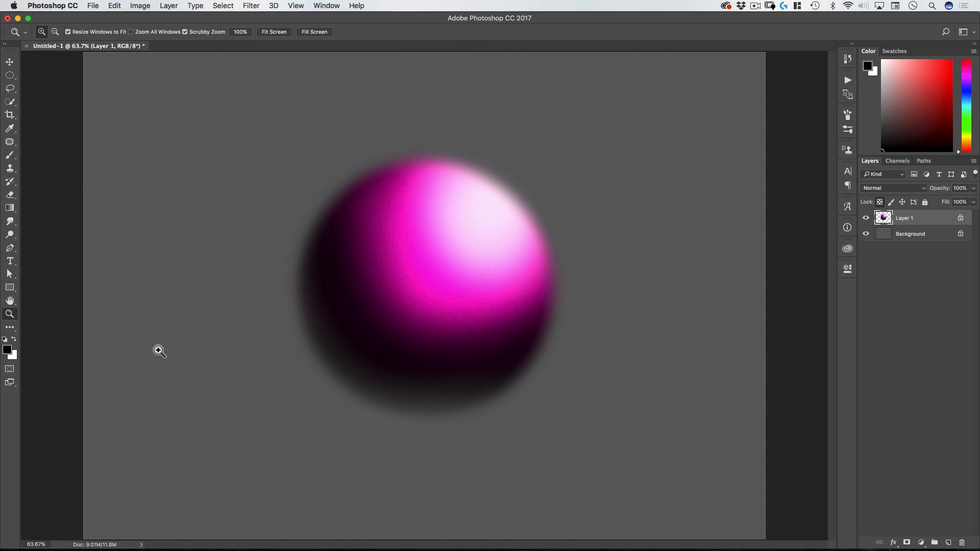
Zoom in on the sphere to about 124% and pan around the canvas with the Hand tool
left_click_drag(399, 204, 432, 200)
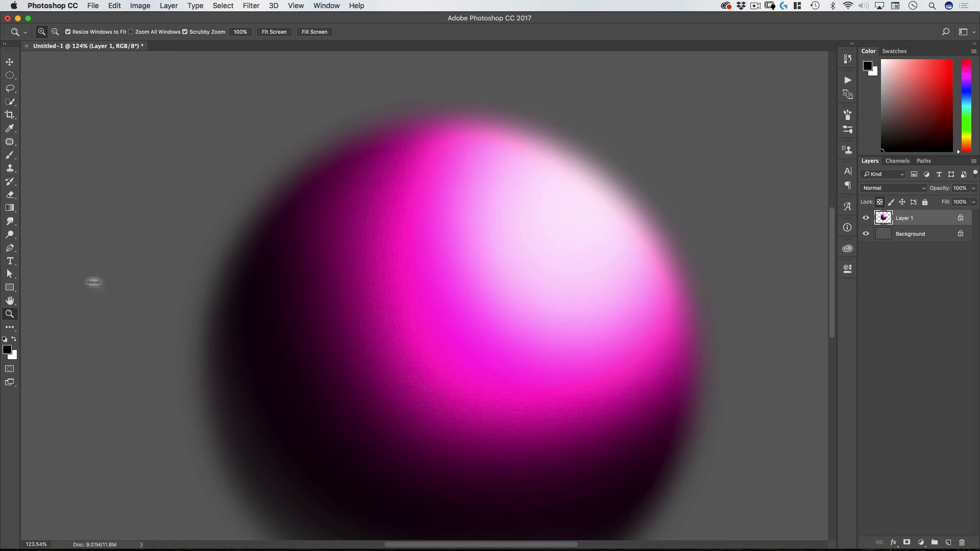
left_click(10, 302)
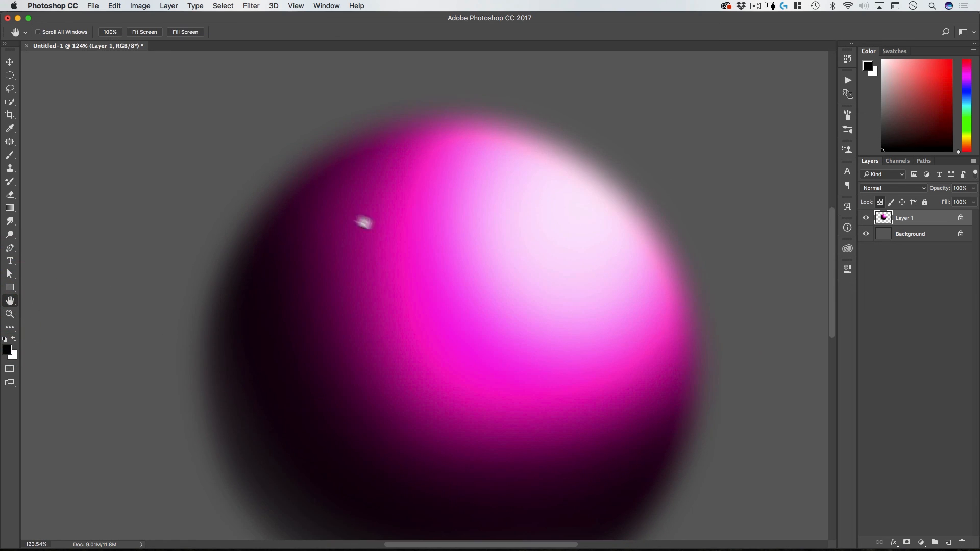
left_click_drag(240, 212, 525, 352)
left_click_drag(466, 335, 505, 383)
left_click_drag(183, 170, 105, 284)
left_click_drag(680, 278, 368, 189)
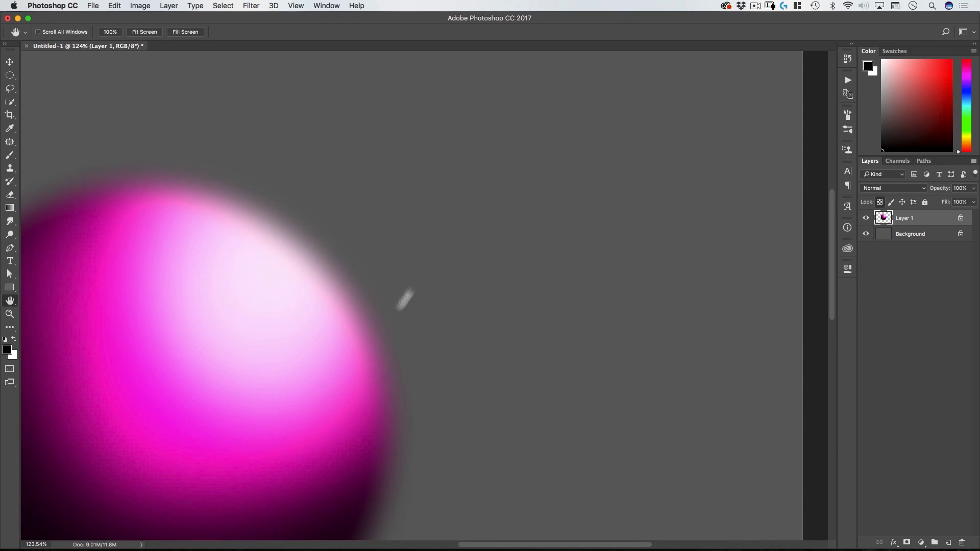
left_click_drag(157, 311, 590, 136)
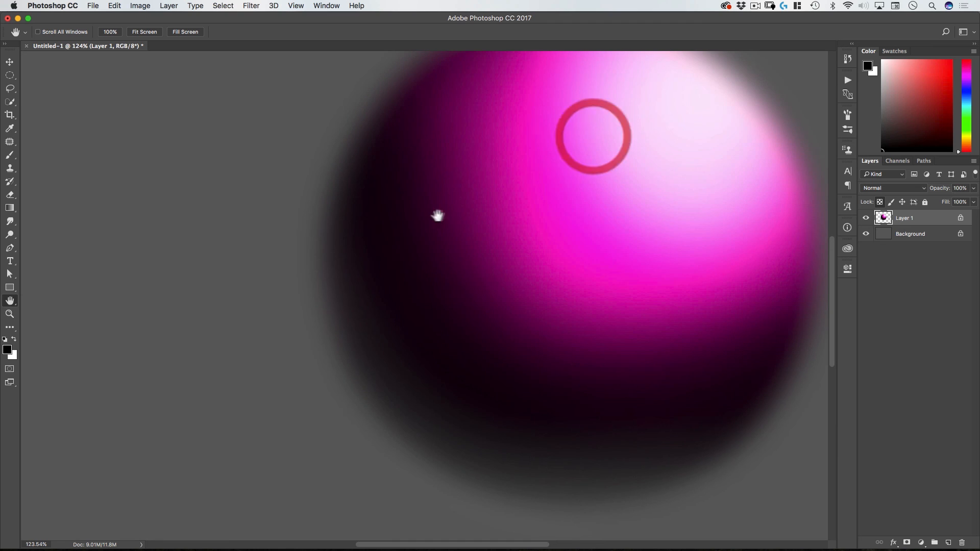
left_click_drag(453, 193, 375, 207)
With the Move tool active, use the temporary Hand and Zoom tools to pan and reduce the view to about 88%
left_click(10, 300)
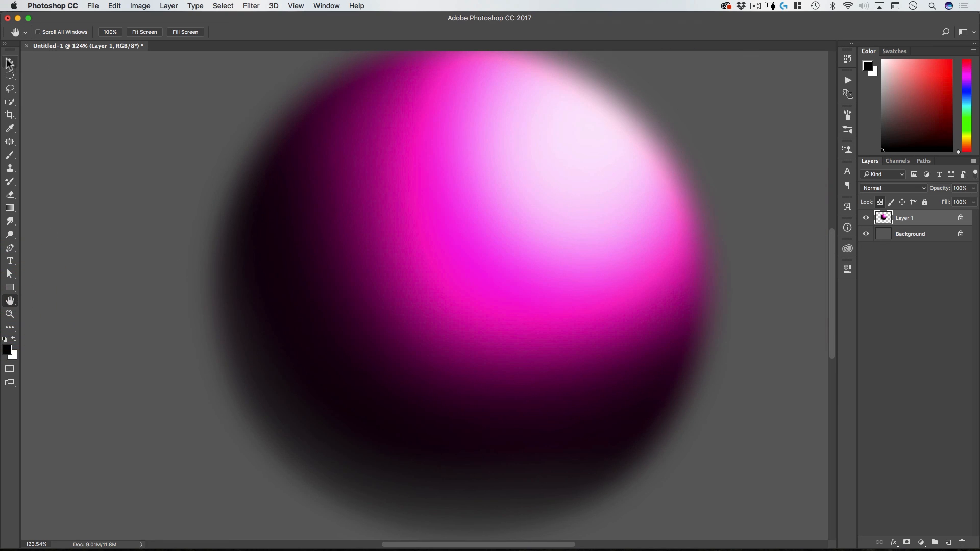
key("v")
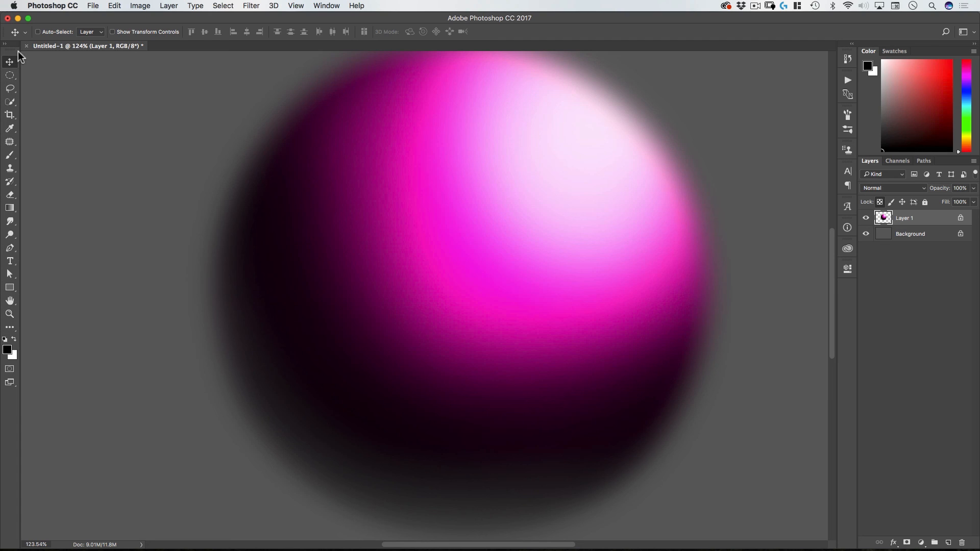
key("space")
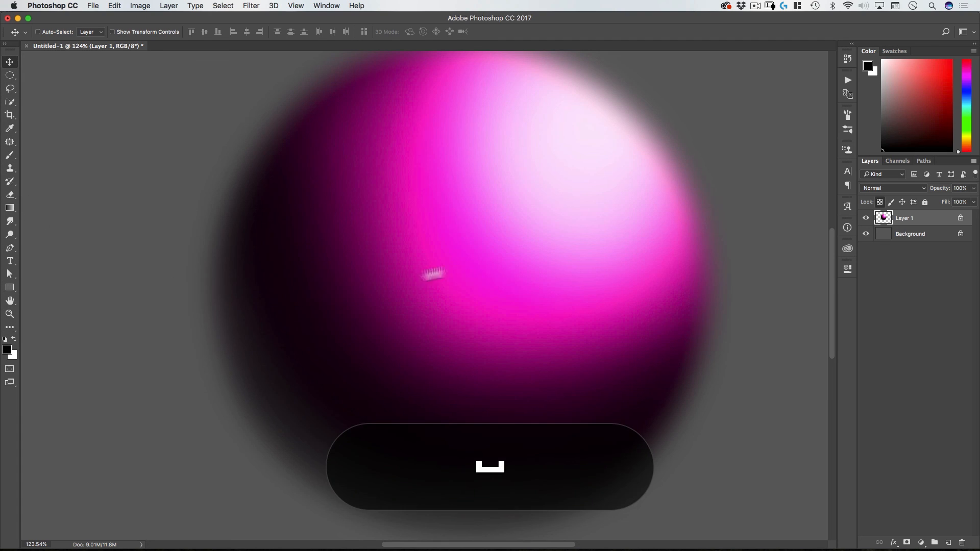
left_click_drag(433, 274, 466, 291)
key("super+space")
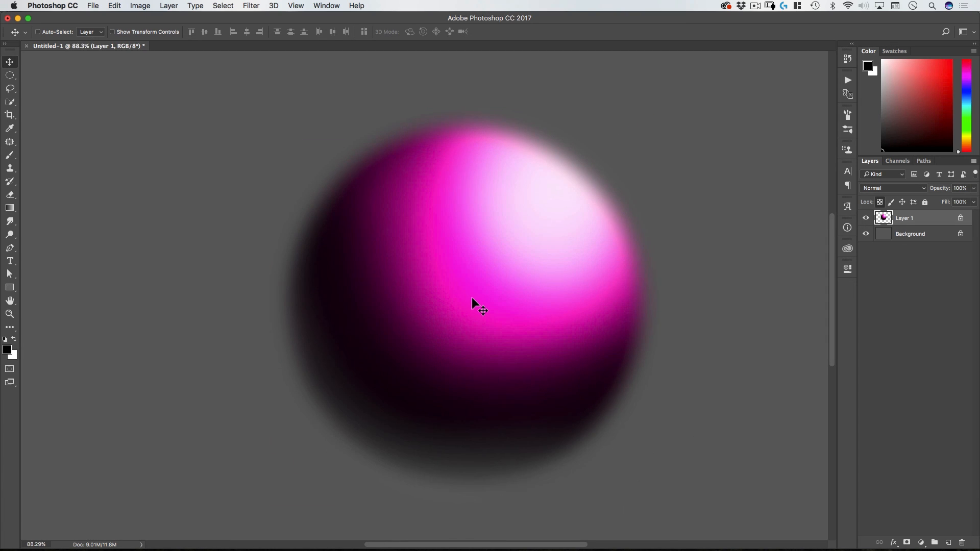
key("super+space")
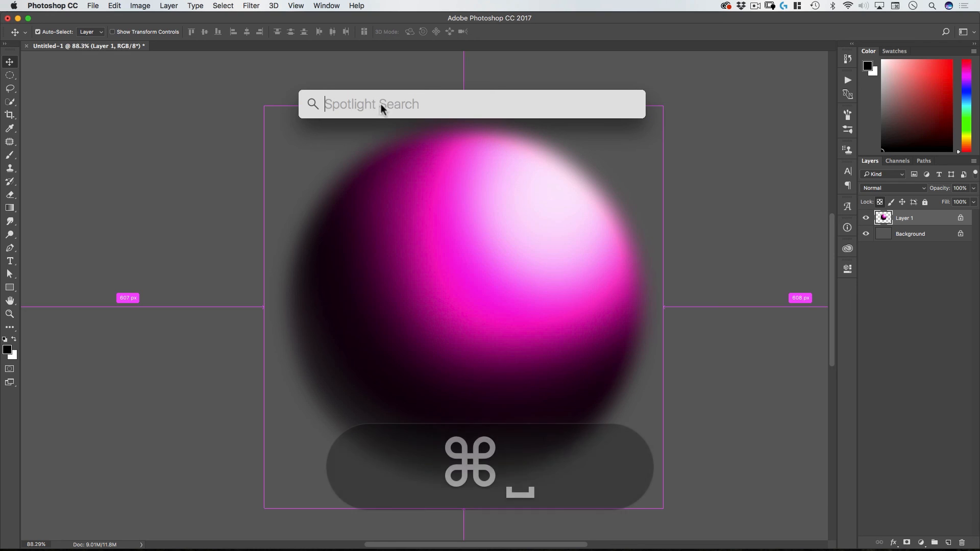
left_click(343, 17)
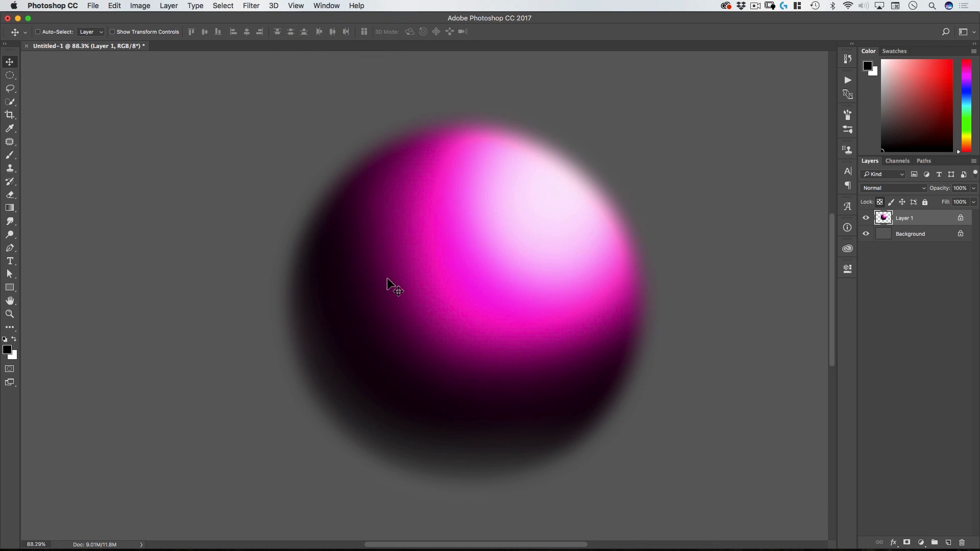
Scrub the view of the sphere to about 110% and down to about 79% with the temporary Zoom tool
key("space")
key("super+space")
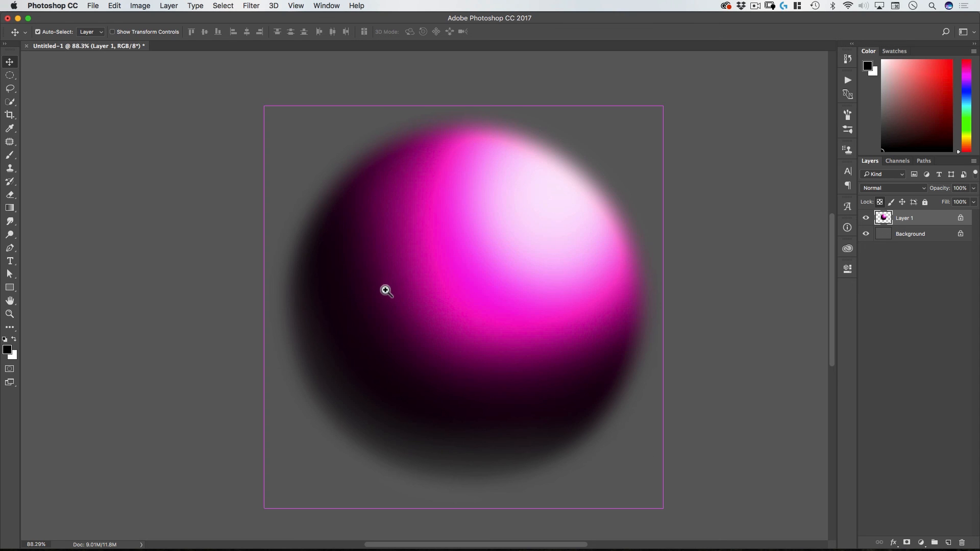
left_click_drag(422, 293, 394, 322)
left_click_drag(467, 277, 499, 258)
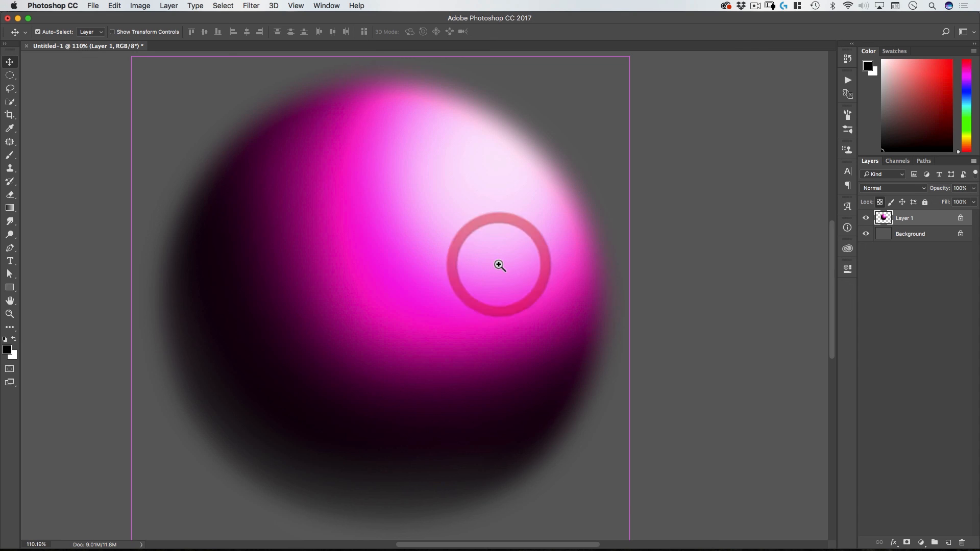
key("super+space")
left_click_drag(366, 283, 507, 322)
key("super+space")
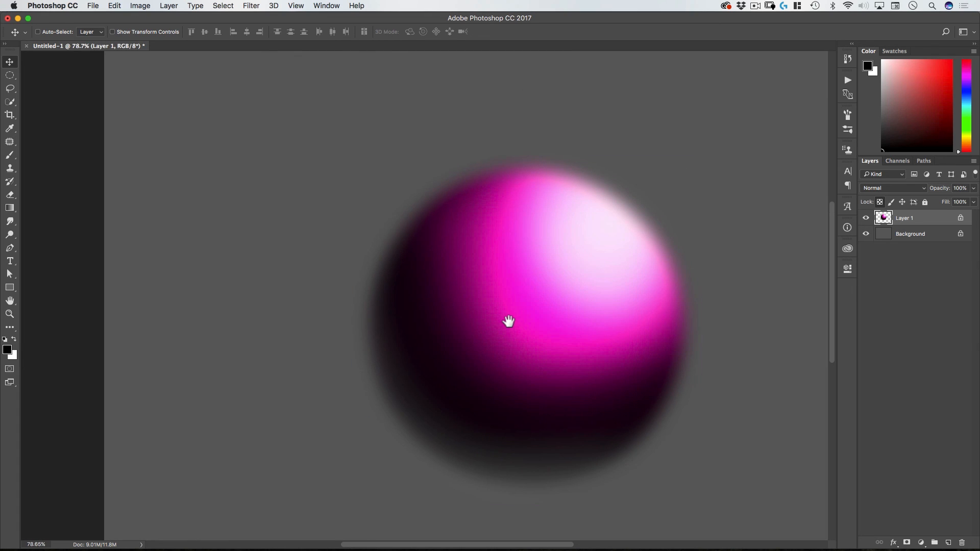
Zoom out in increments to 33.3% without leaving the Move tool
key("super+alt+space")
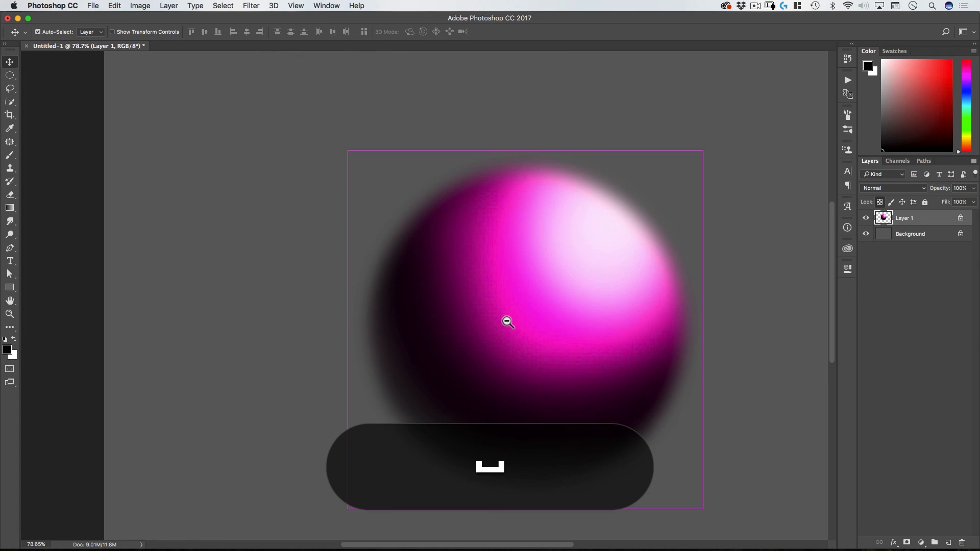
left_click(506, 322, "alt+super")
left_click(506, 320, "alt+super")
left_click(504, 320, "alt+super")
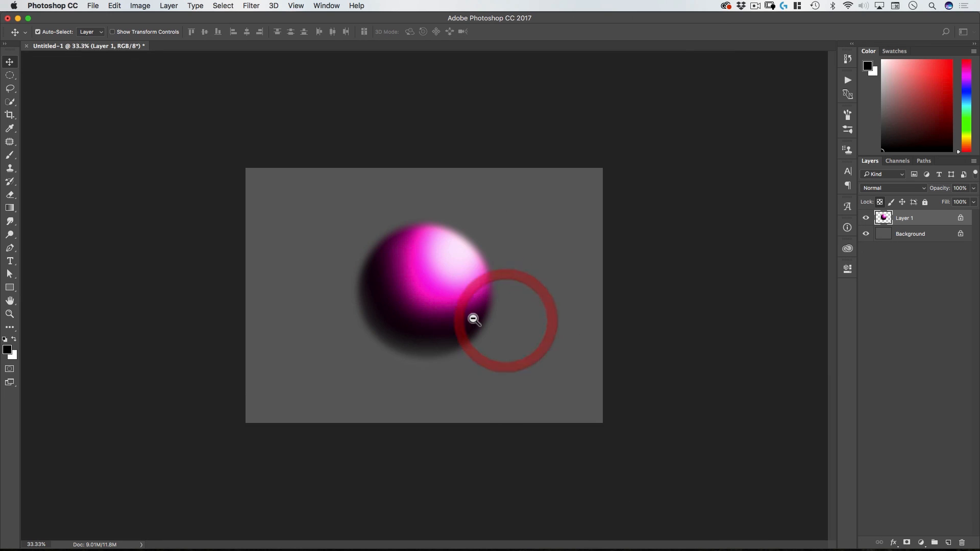
Zoom in on the sphere to 100% and back out to 50% with the temporary Zoom tool
left_click(426, 307, "super")
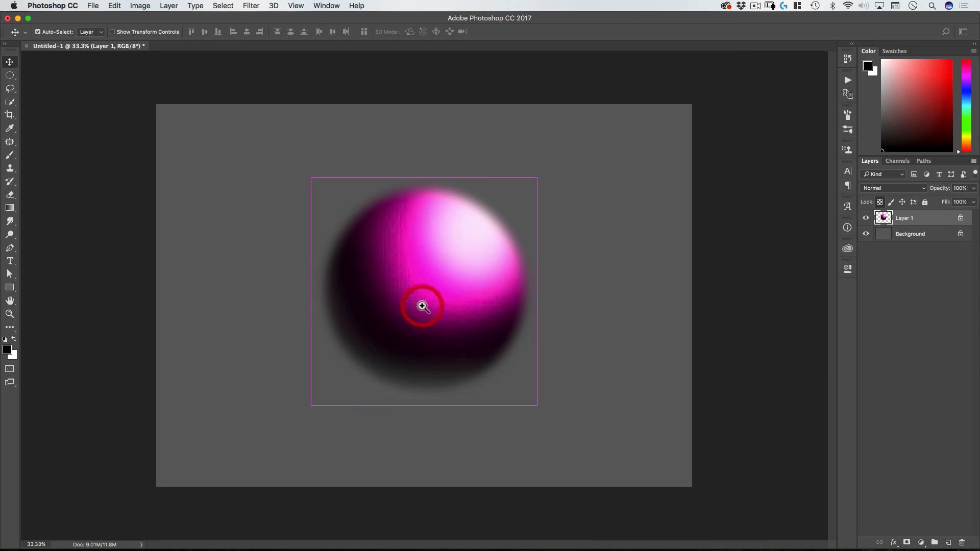
left_click(423, 304, "super")
left_click(423, 306, "super")
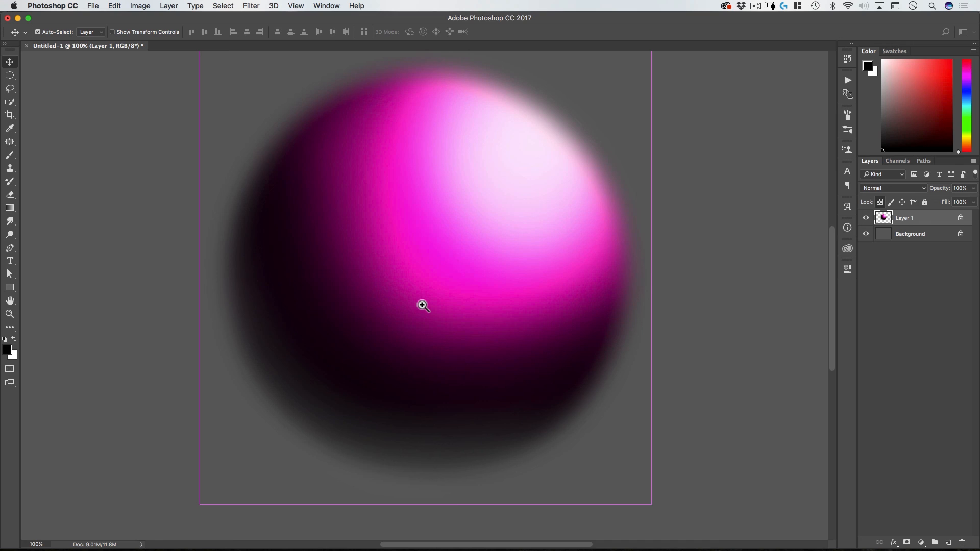
left_click(423, 306, "alt+super")
left_click(422, 305, "alt+super")
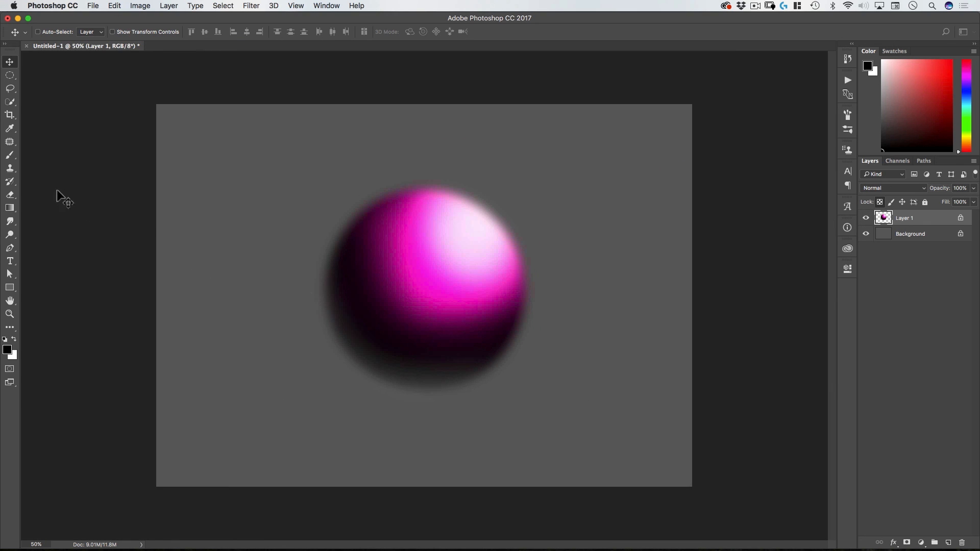
Draw an elliptical selection around the whole sphere with a 20 px feather and shift its outline slightly up and left
left_click(10, 76)
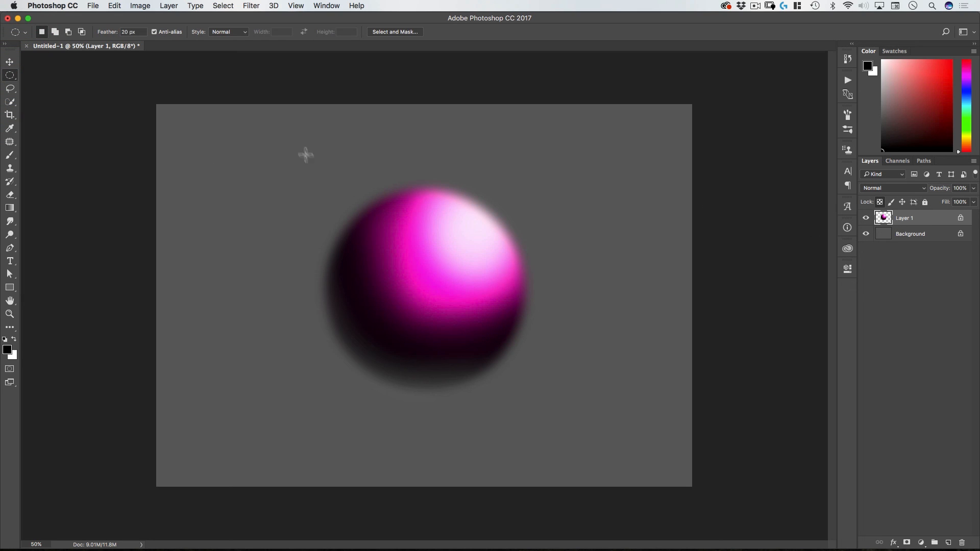
left_click_drag(305, 153, 574, 438)
left_click_drag(438, 220, 402, 201)
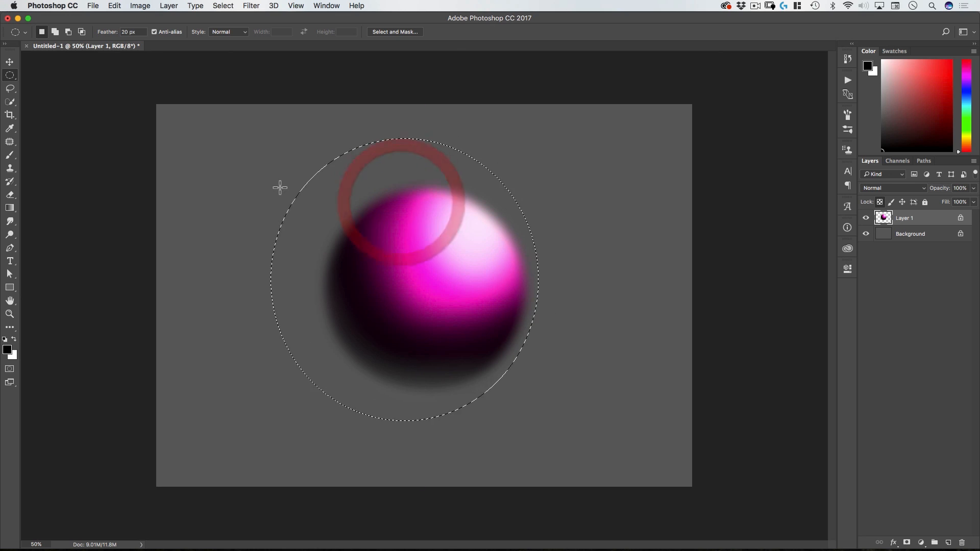
Deselect the elliptical selection around the sphere and switch back to the Move tool
left_click(222, 5)
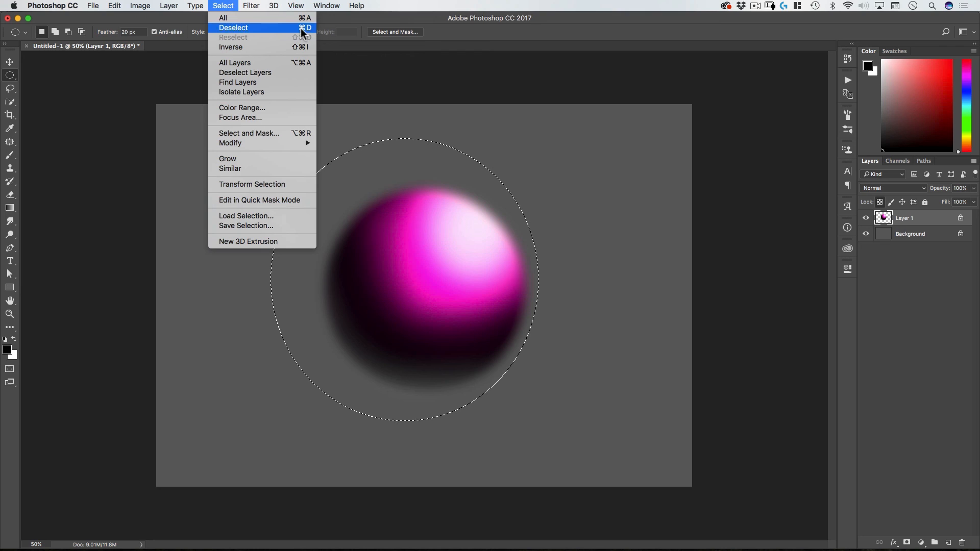
left_click(225, 6)
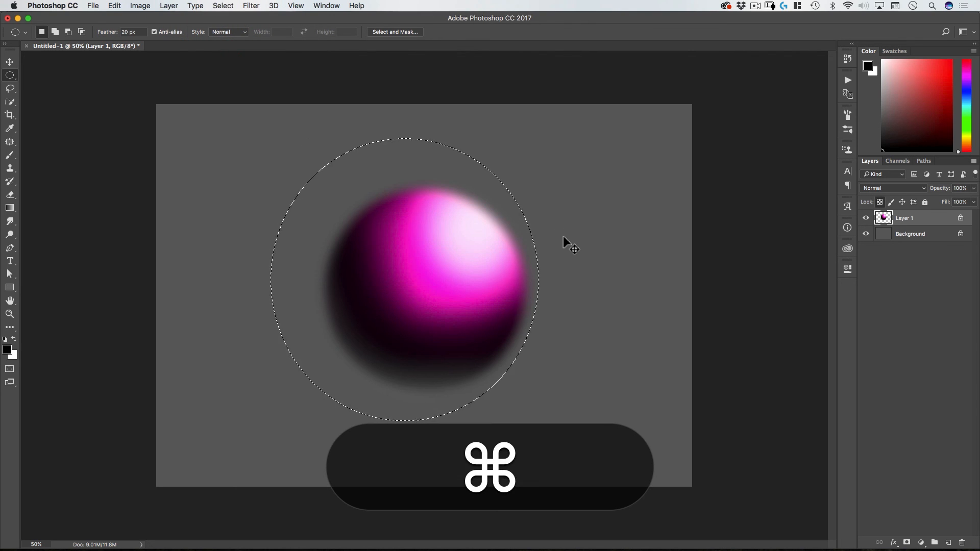
key("super+d")
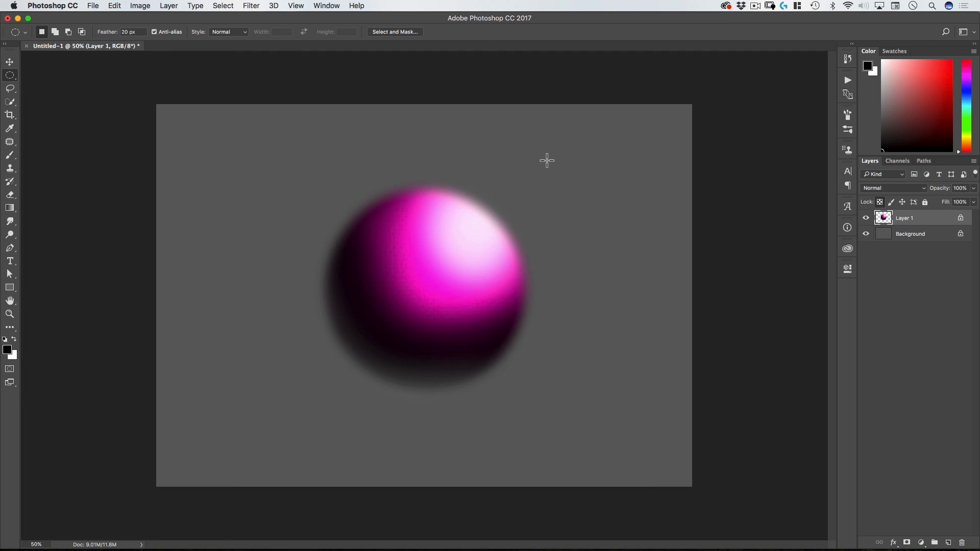
left_click(9, 61)
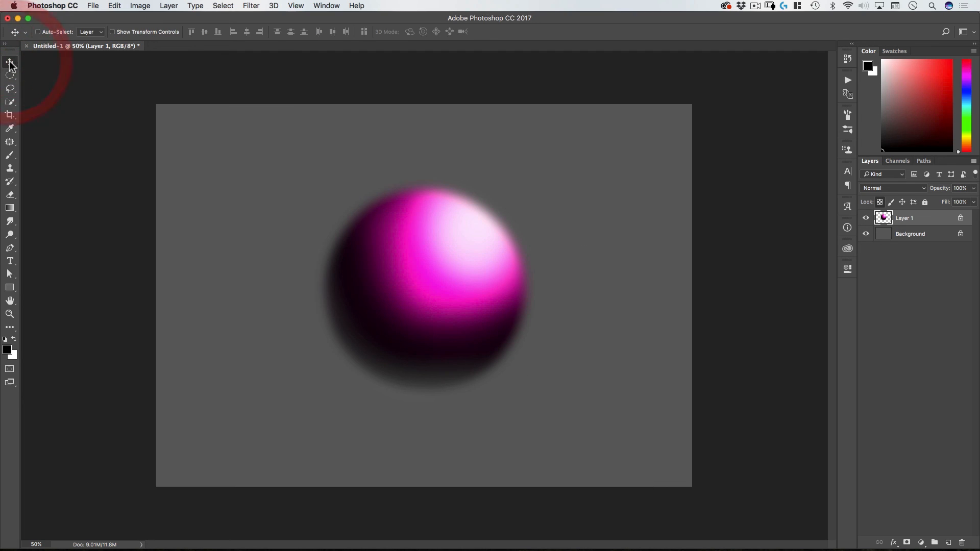